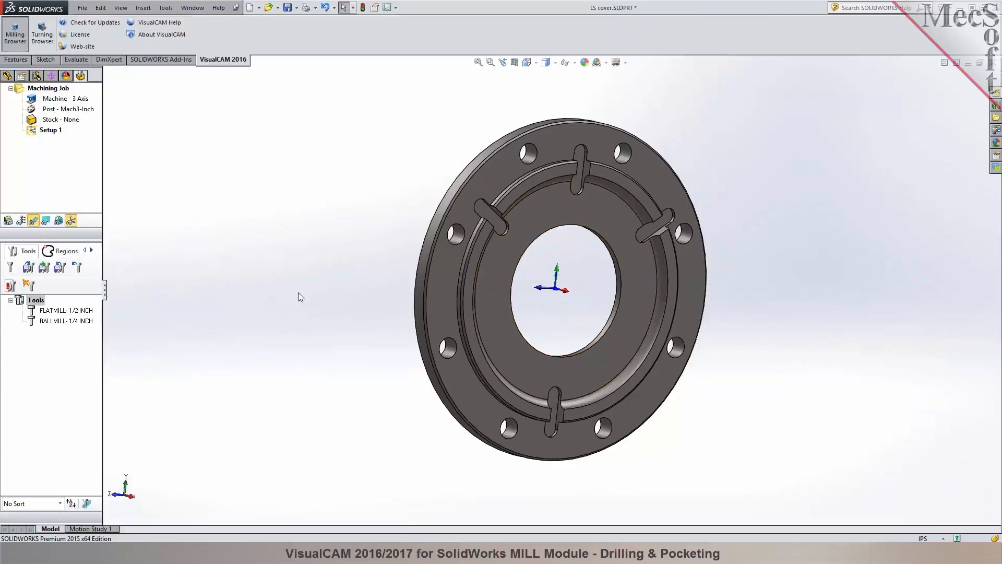
Widen the milling browser to reveal its full command set and enlarge the machining job section.
mouse_move(299, 296)
middle_down()
mouse_move(331, 277)
mouse_move(293, 288)
middle_up()
drag(105, 293, 217, 296)
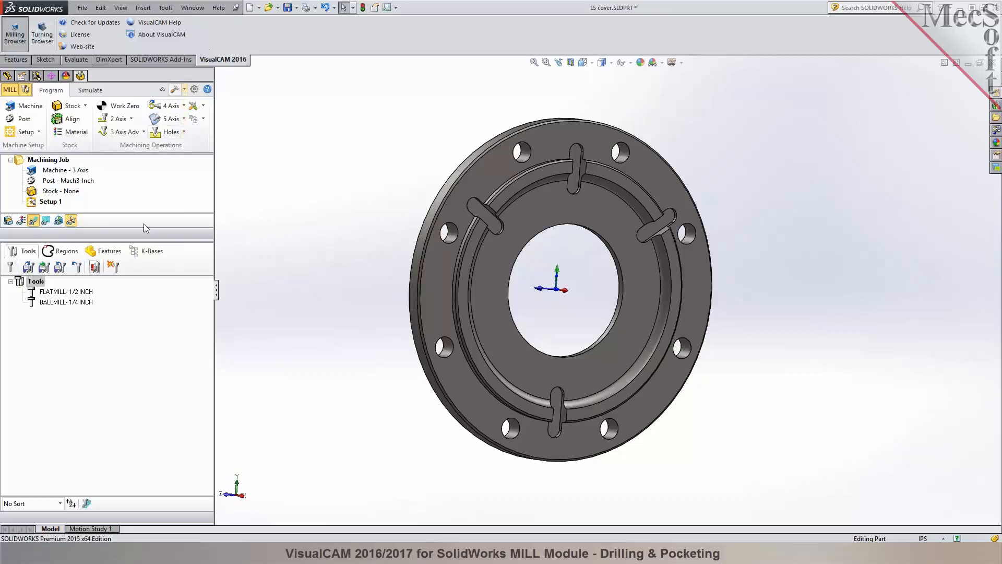
drag(147, 241, 147, 326)
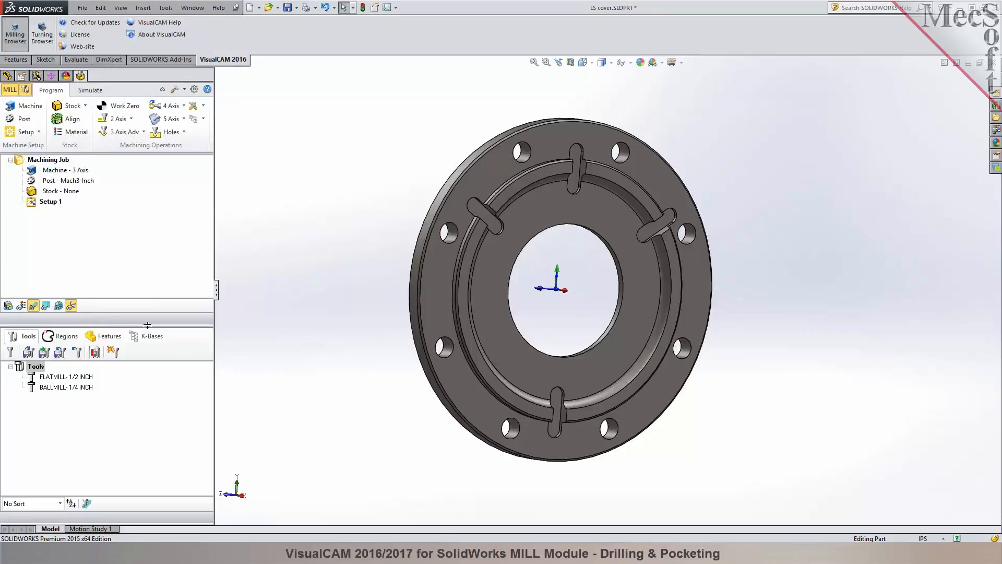
Inspect the cover's design tree and examine the part from above, including the flat face around the central bore.
click(7, 76)
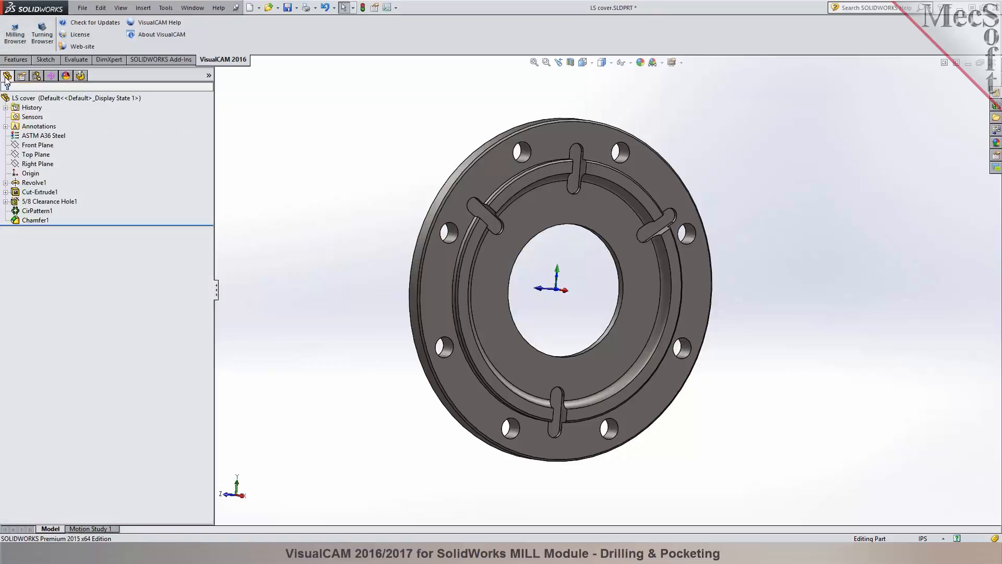
click(81, 77)
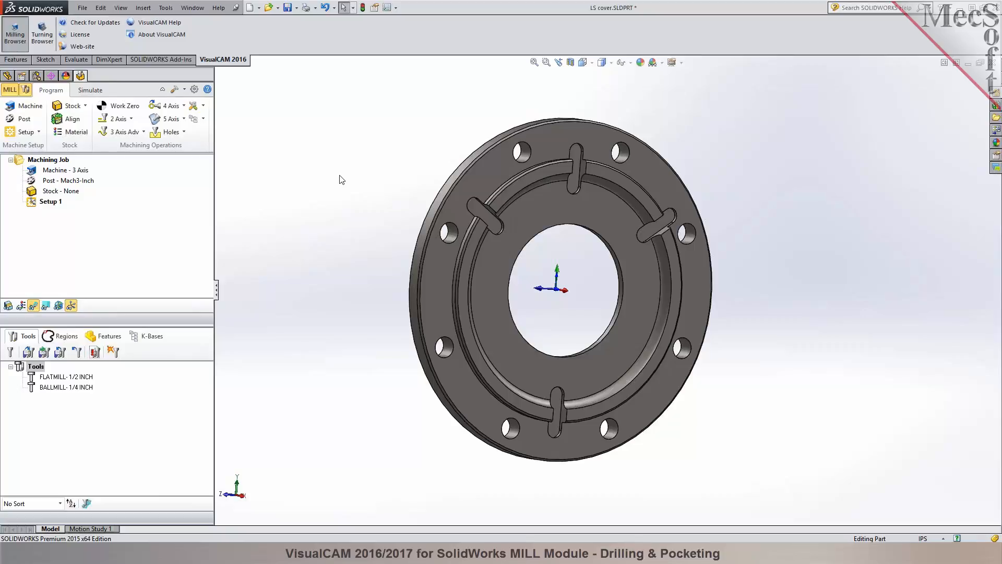
middle_drag(772, 421, 593, 166)
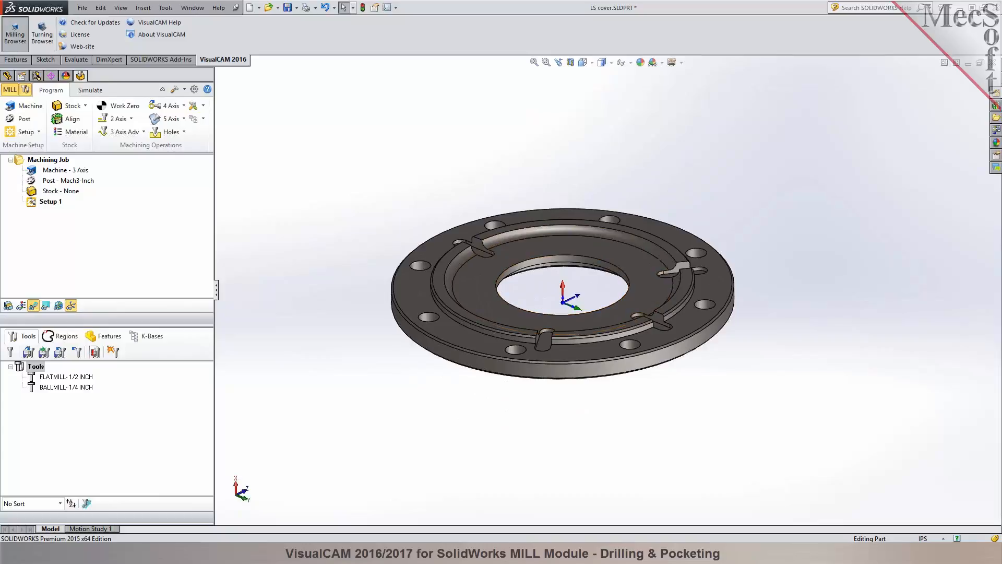
scroll(572, 274, down, 5)
mouse_move(572, 274)
middle_down()
mouse_move(572, 310)
mouse_move(574, 292)
middle_up()
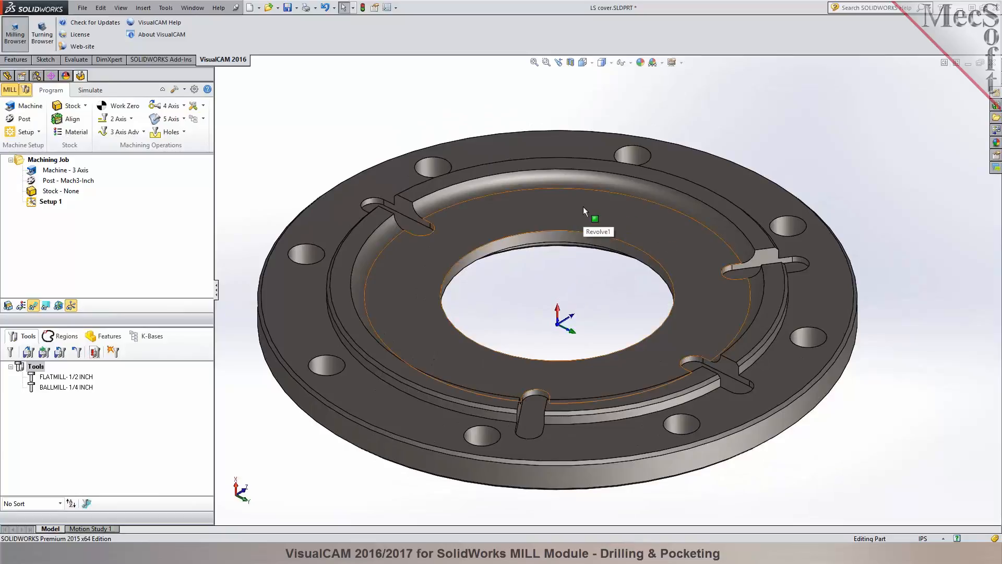
click(585, 206)
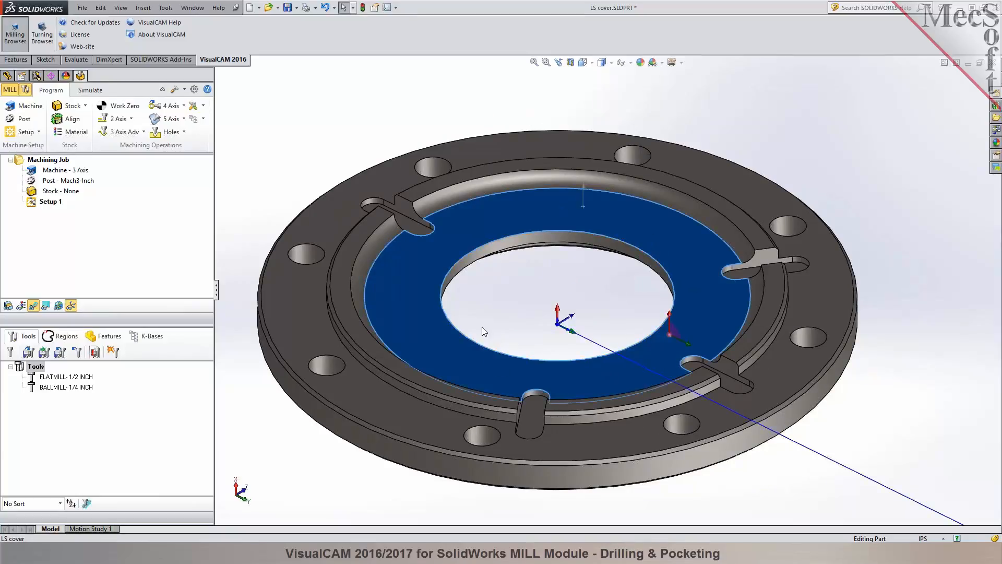
click(505, 320)
scroll(506, 320, up, 2)
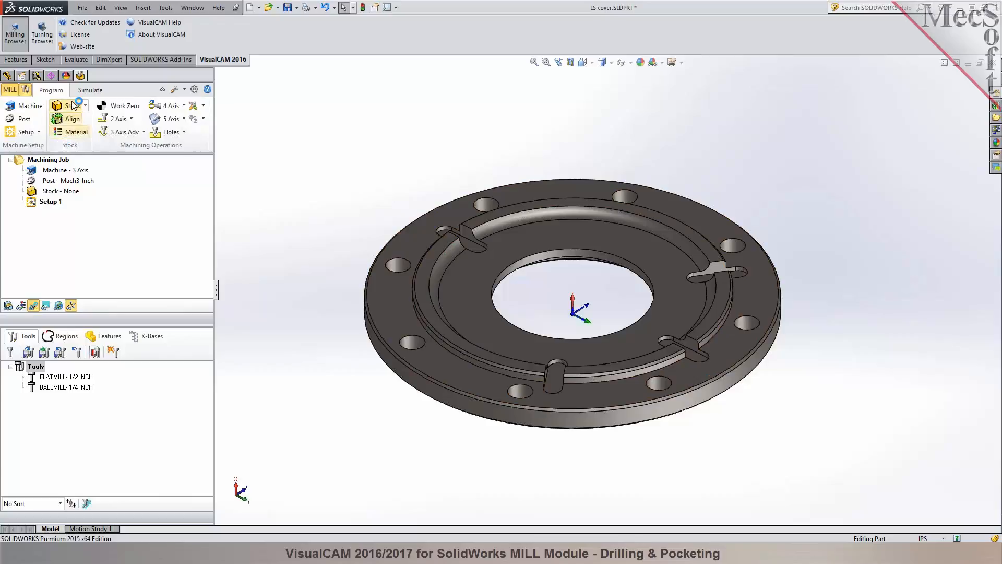
Align the machine coordinate system to the flange's outer upper face, using 90° rotations about Y to point Z upward.
click(24, 109)
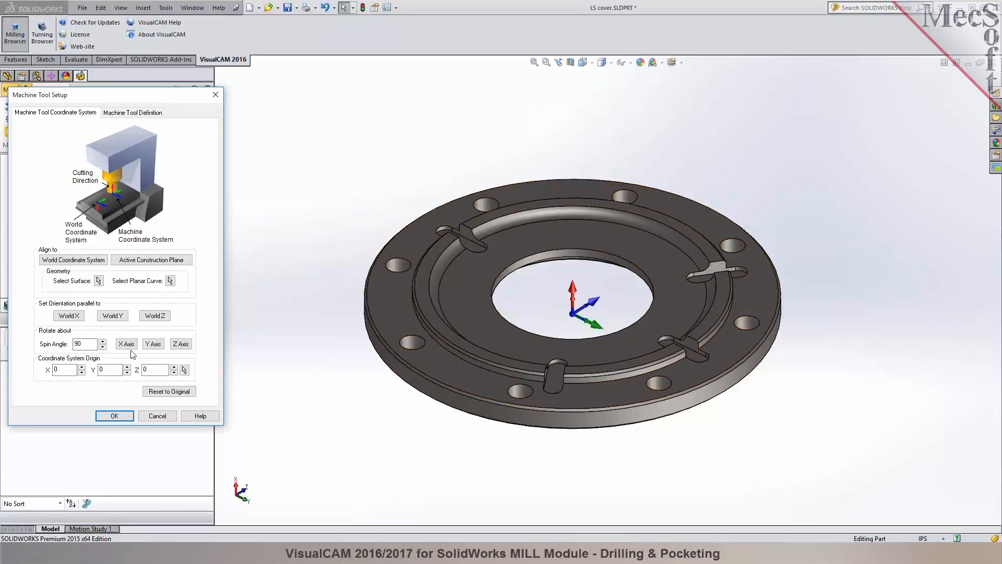
click(154, 344)
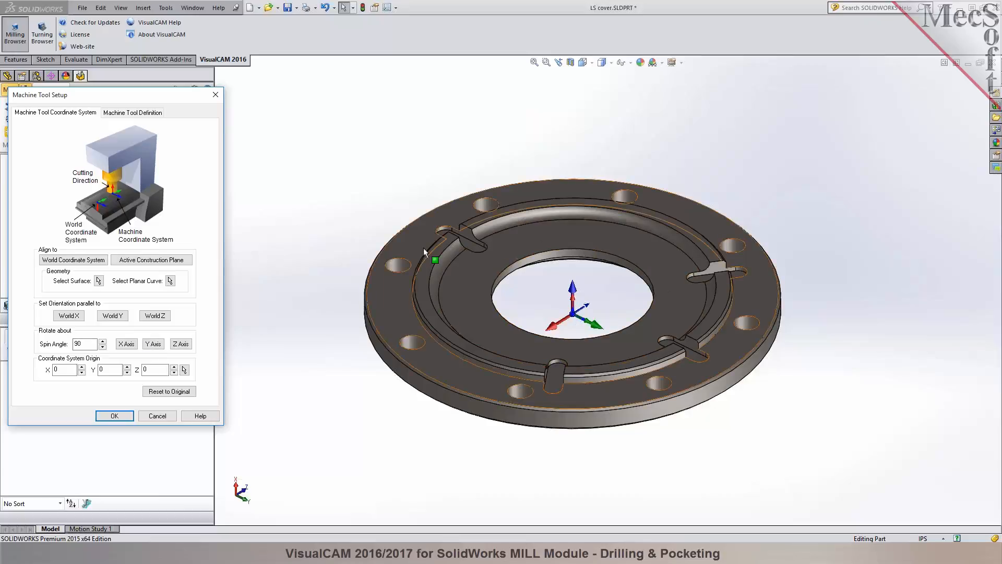
click(99, 281)
click(426, 224)
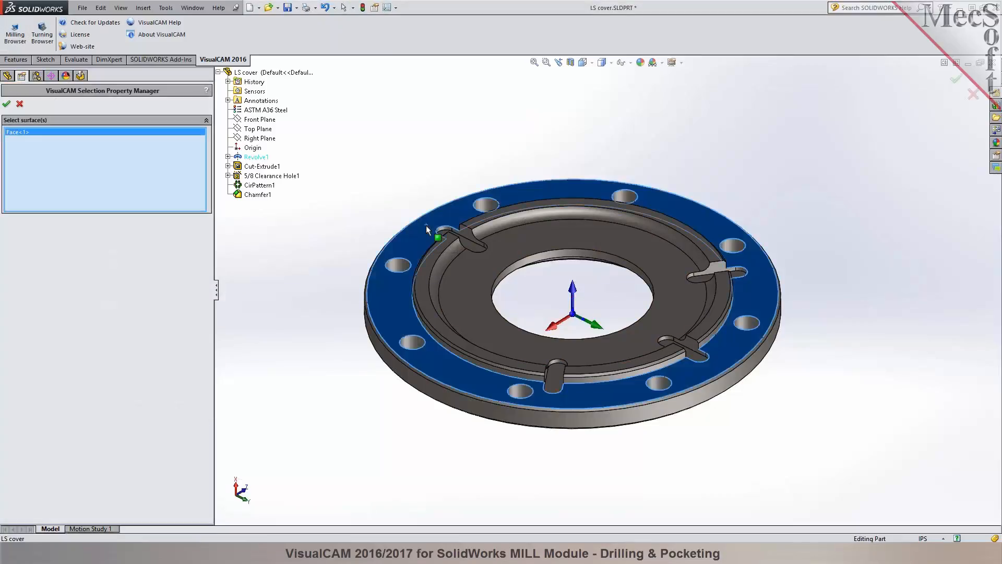
click(6, 103)
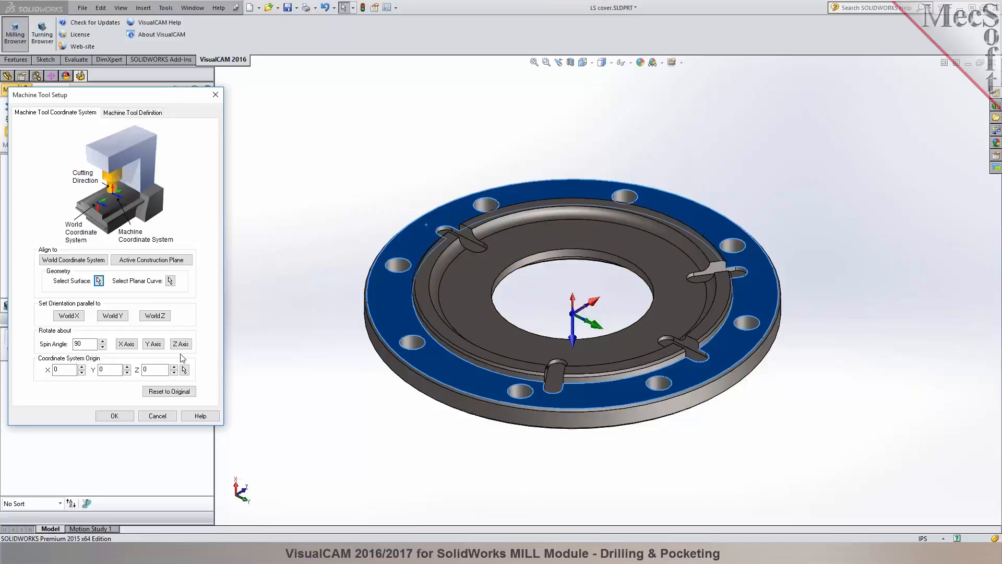
click(149, 346)
middle_drag(541, 290, 624, 370)
Define the machine type as 3 Axis and accept the machine tool setup.
click(133, 116)
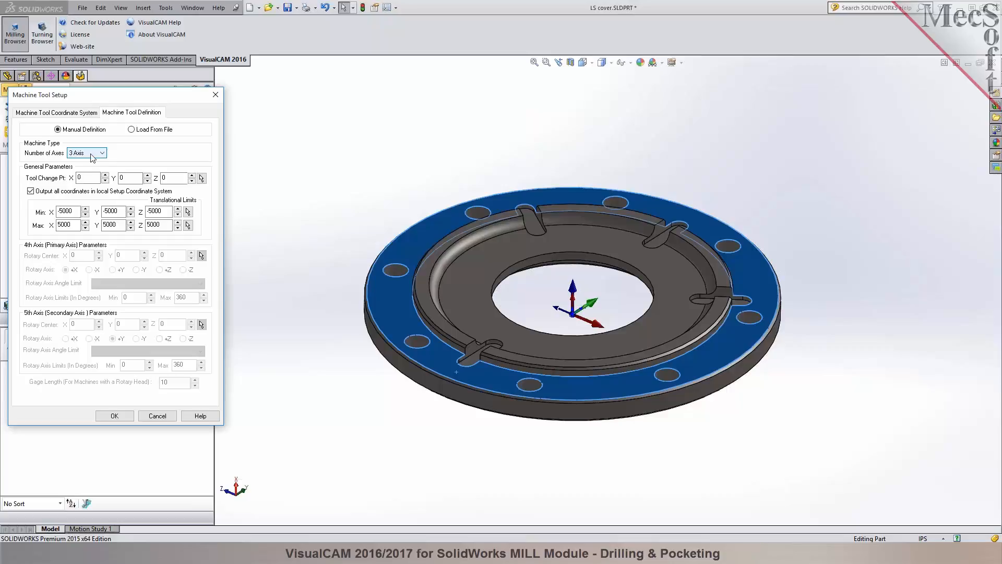
click(95, 157)
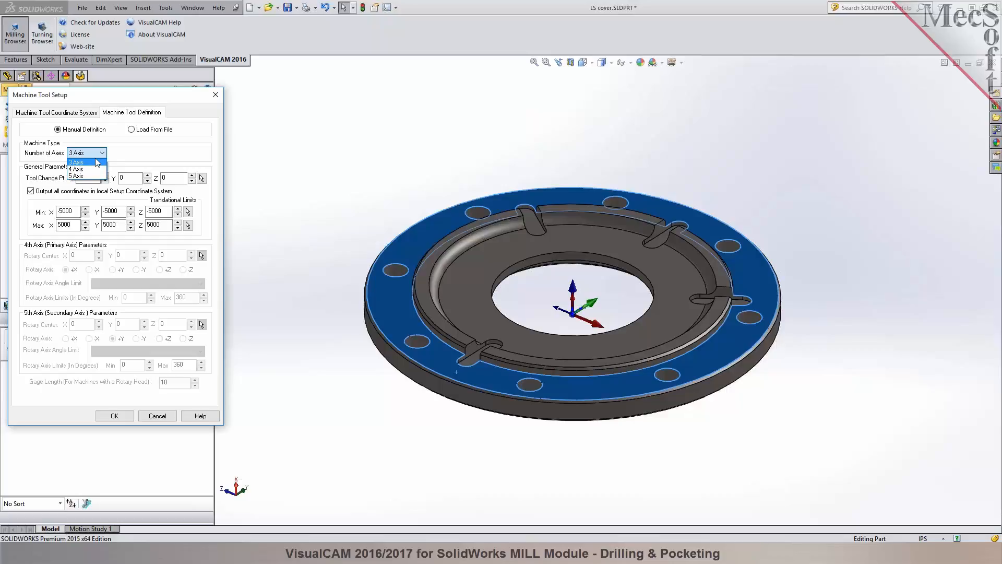
click(95, 162)
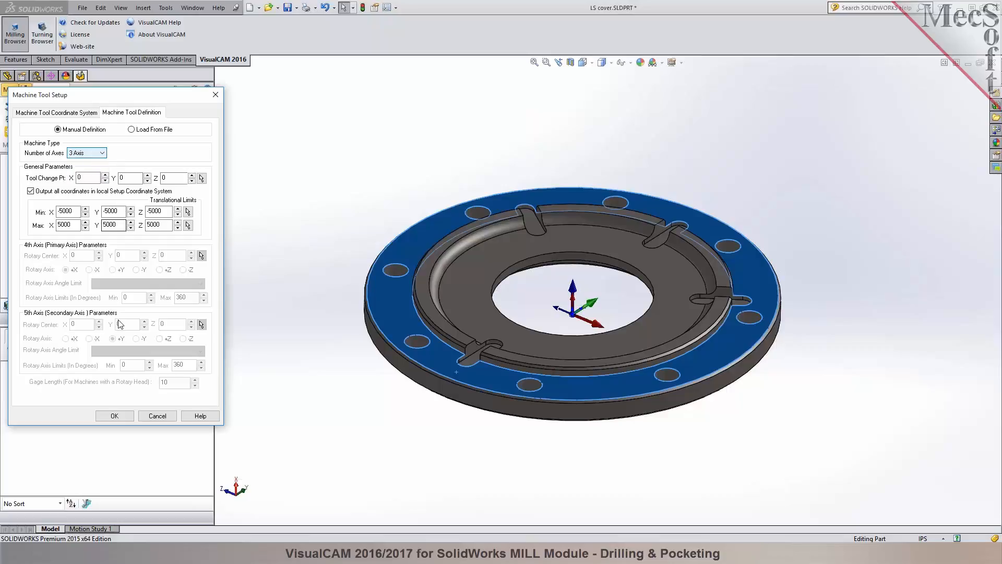
click(114, 417)
click(308, 367)
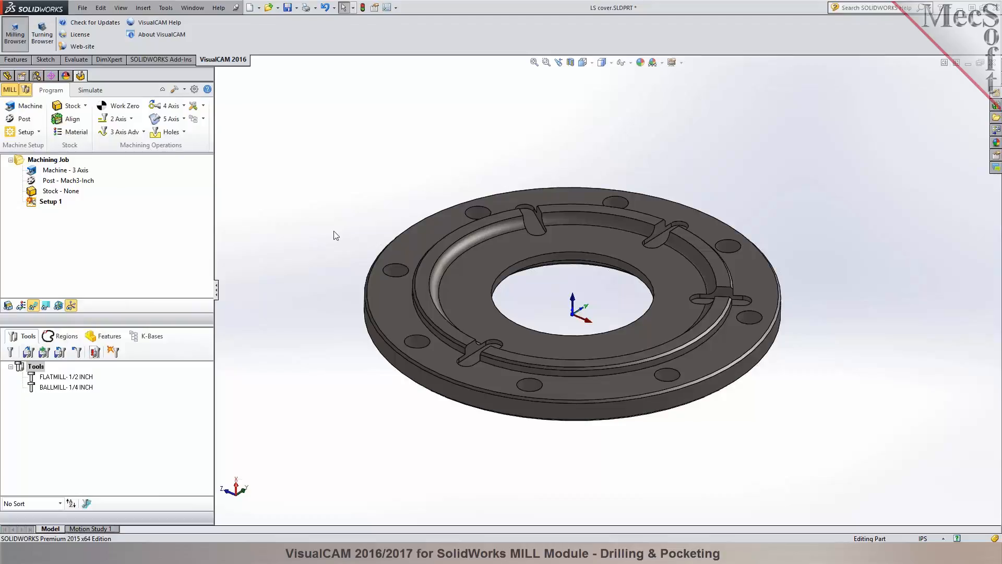
Set the job's current post-processor to Fagor-8055.
scroll(599, 342, down, 2)
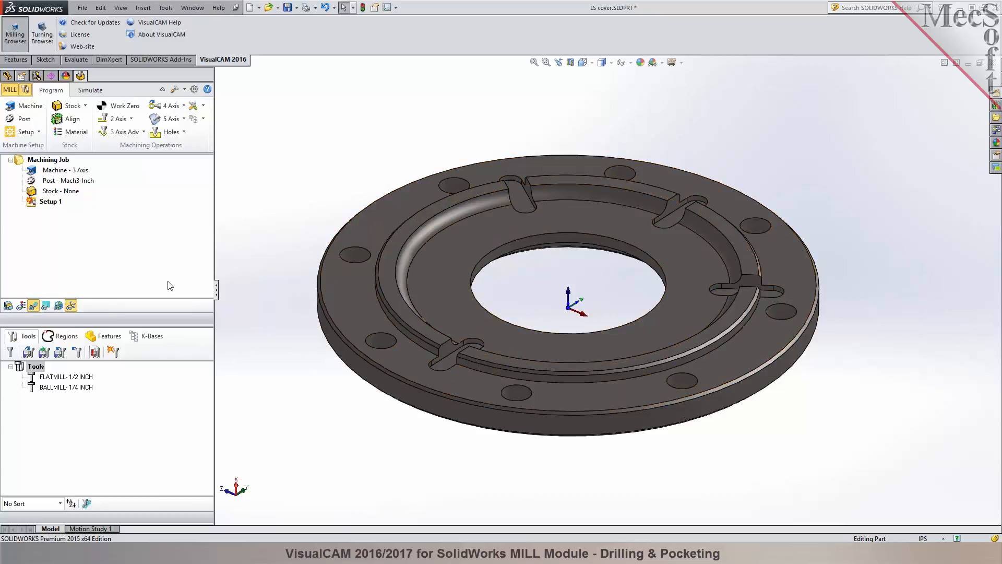
click(17, 120)
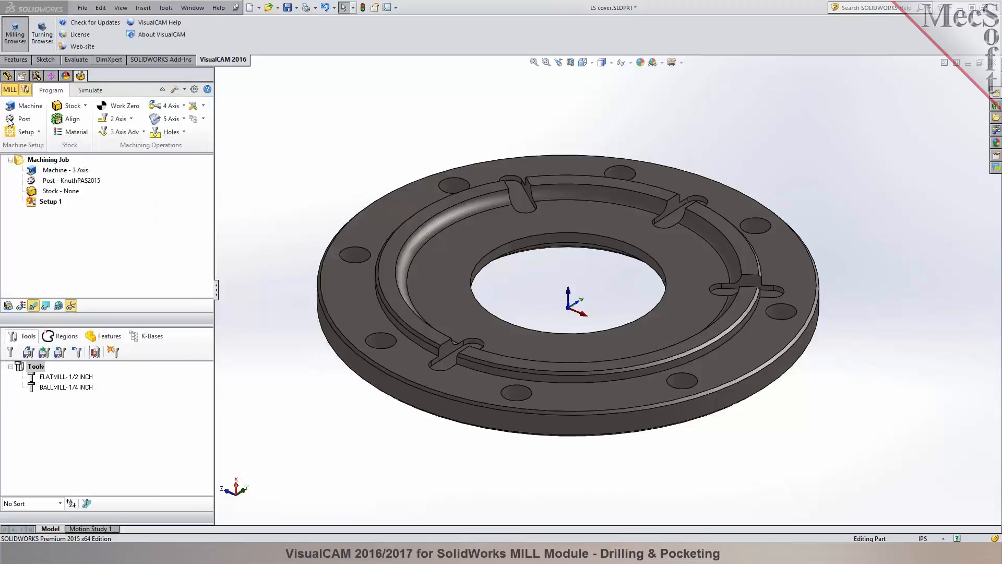
click(8, 119)
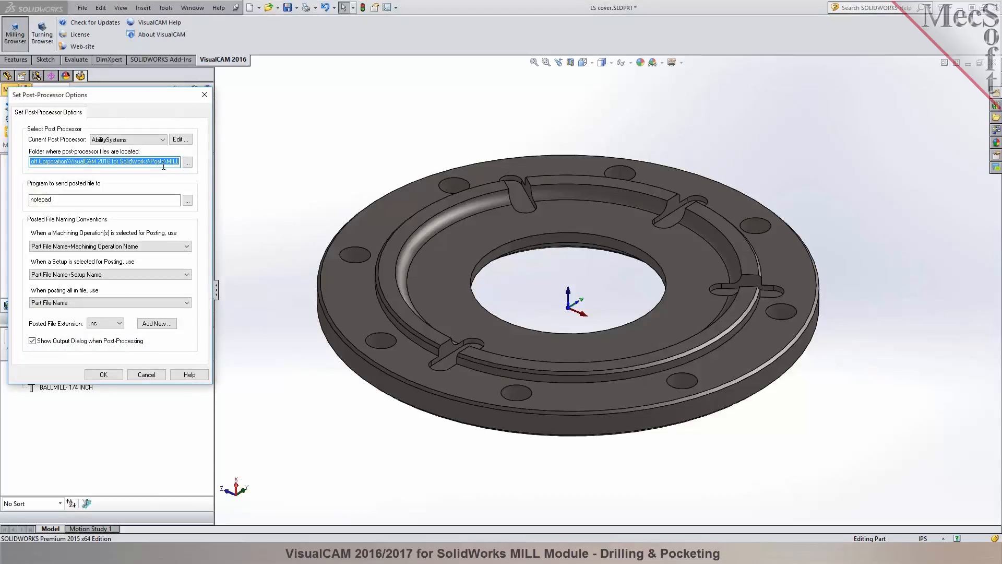
click(162, 139)
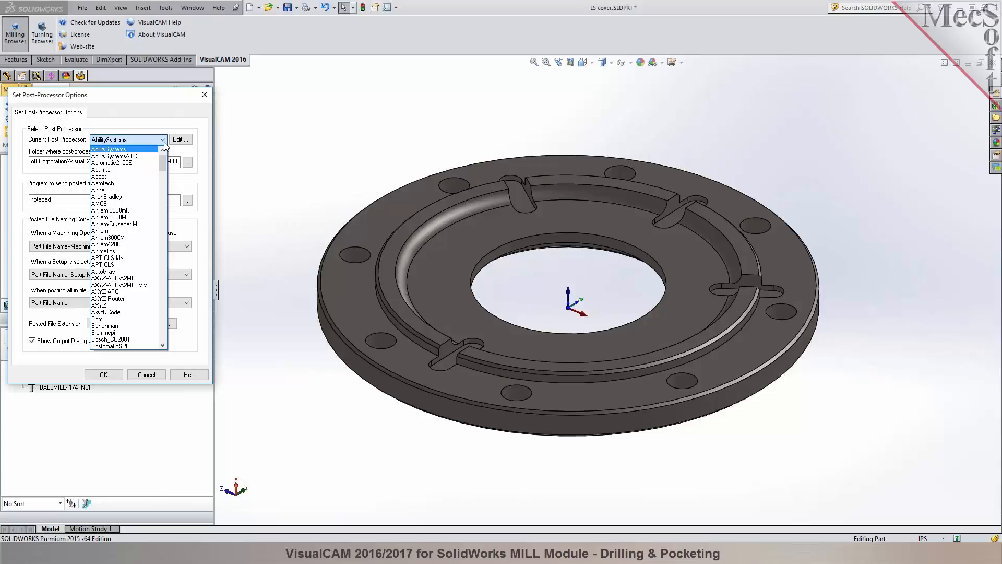
drag(164, 155, 166, 201)
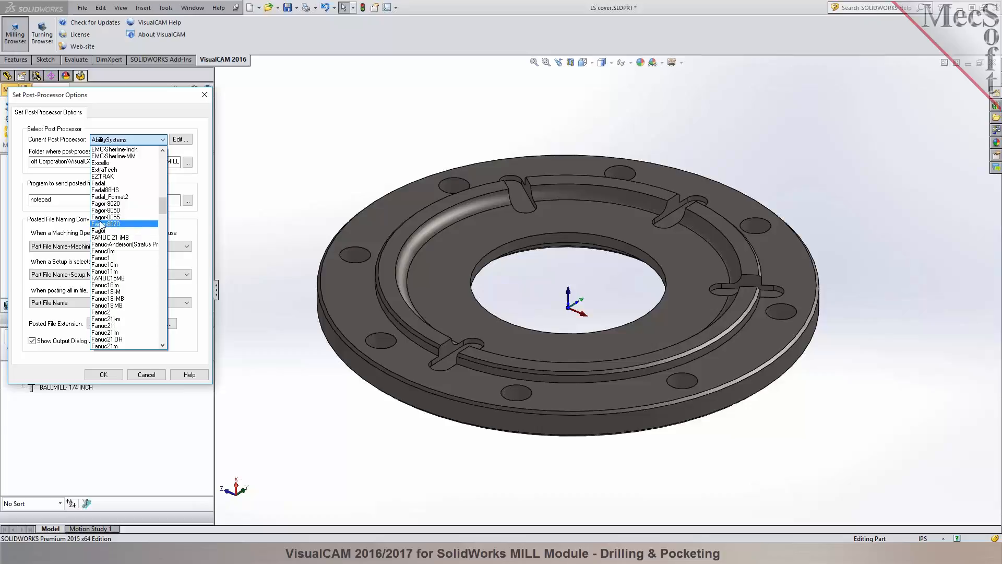
click(121, 217)
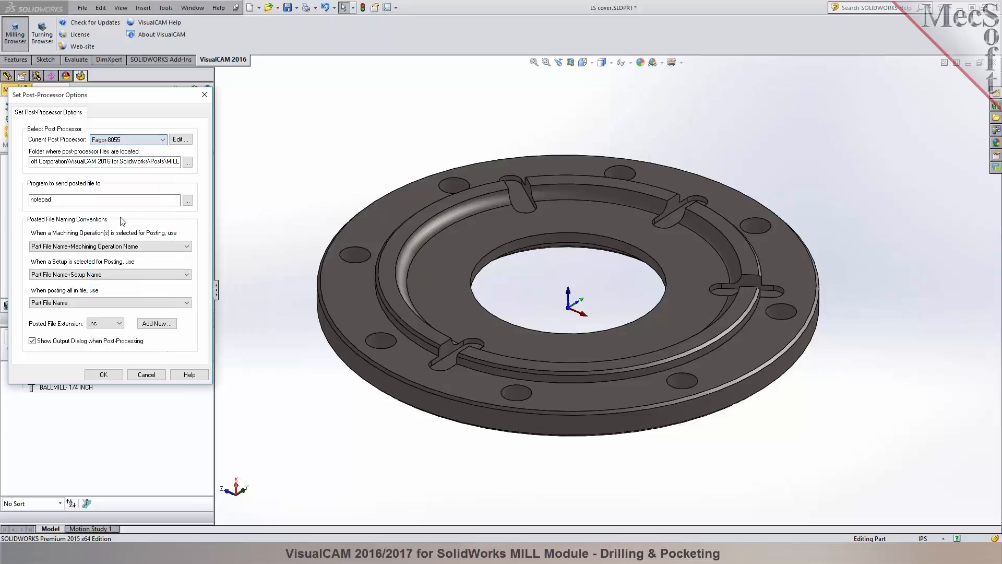
Add .pim as a new posted file extension in the post-processor options.
click(120, 324)
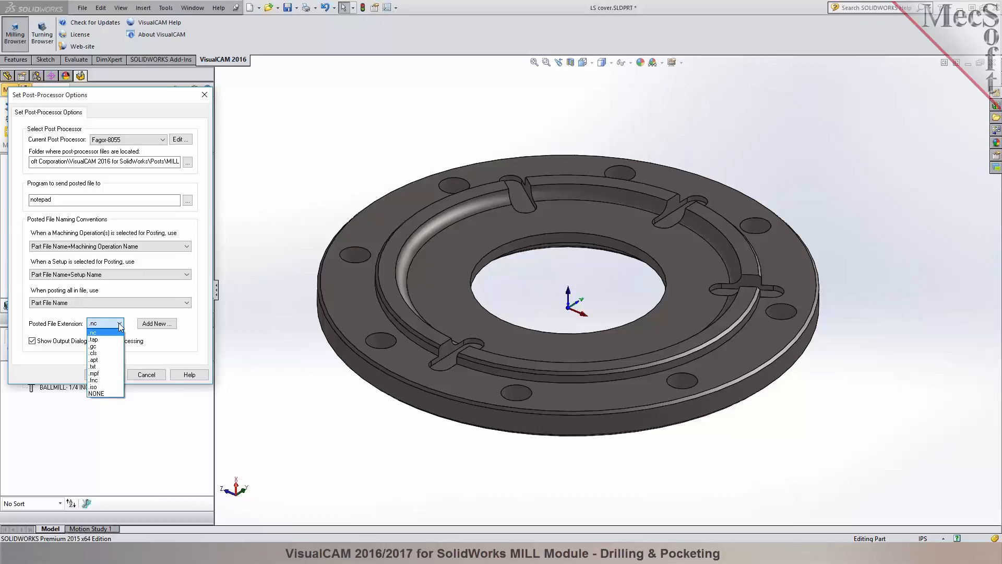
click(96, 335)
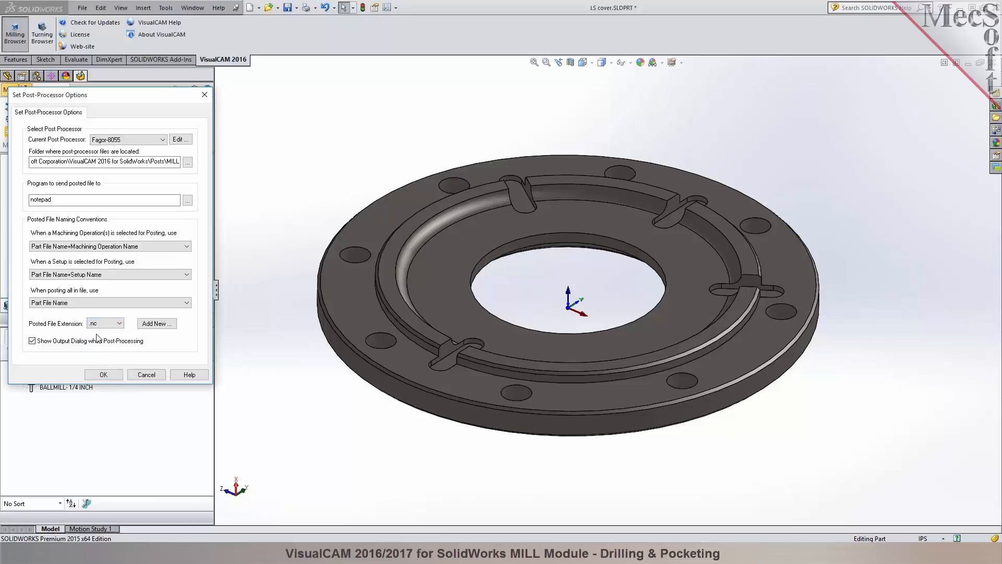
click(156, 324)
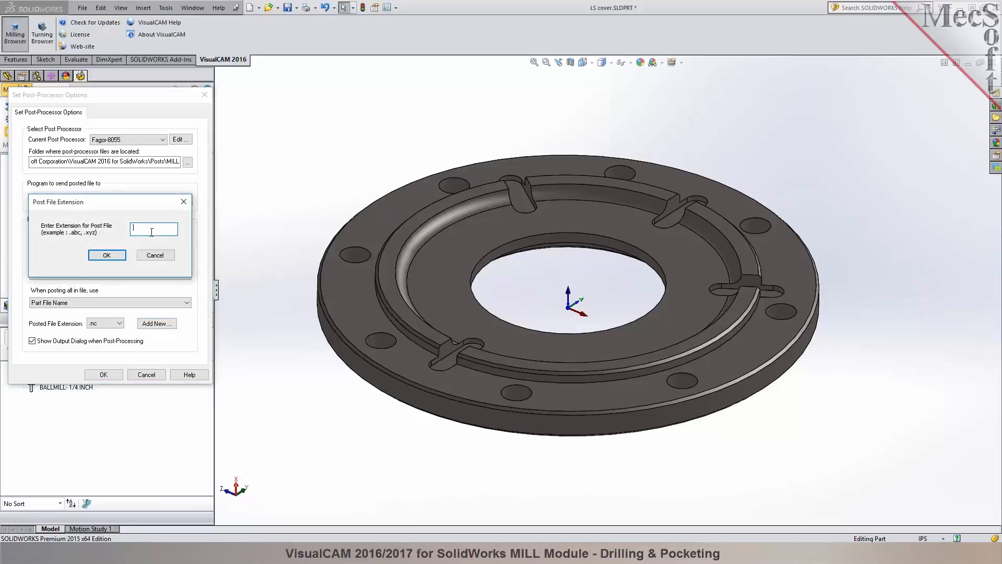
text(.pim)
click(107, 255)
Set the posted file extension to .nc and accept the post-processor options.
click(118, 324)
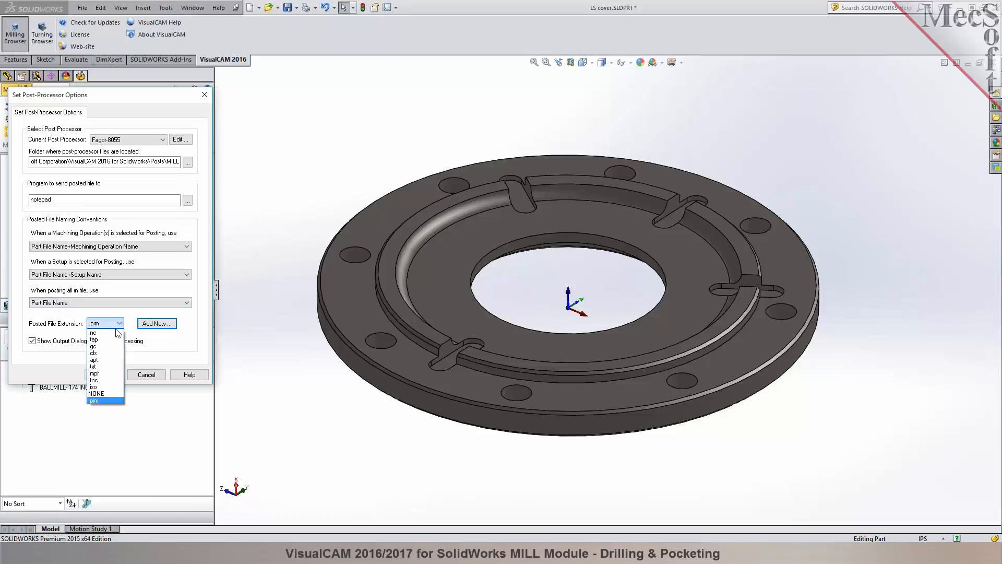
click(114, 334)
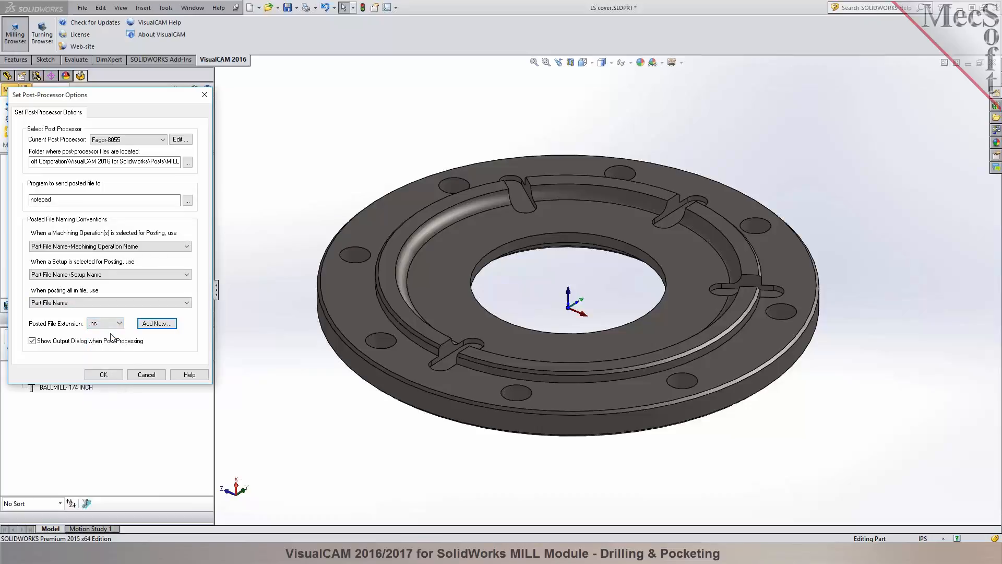
click(104, 374)
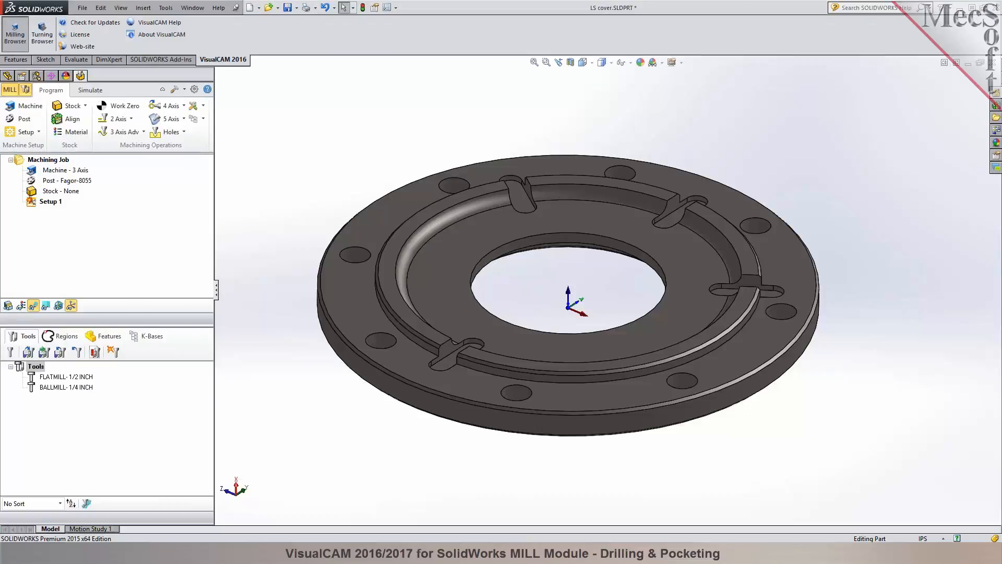
Regenerate Setup 1 in the machining job and clear the selection.
click(34, 204)
right_click(34, 205)
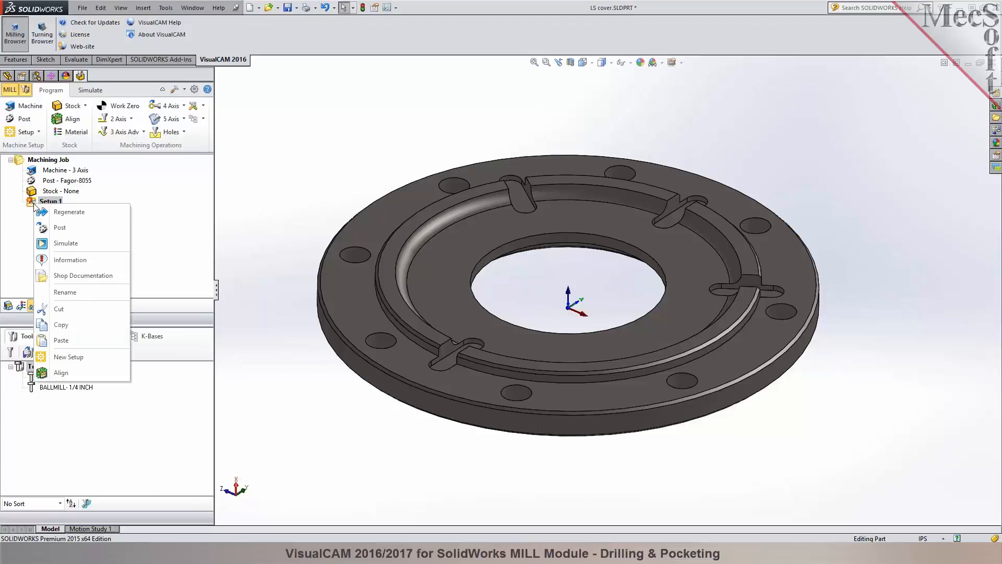
click(38, 214)
click(34, 204)
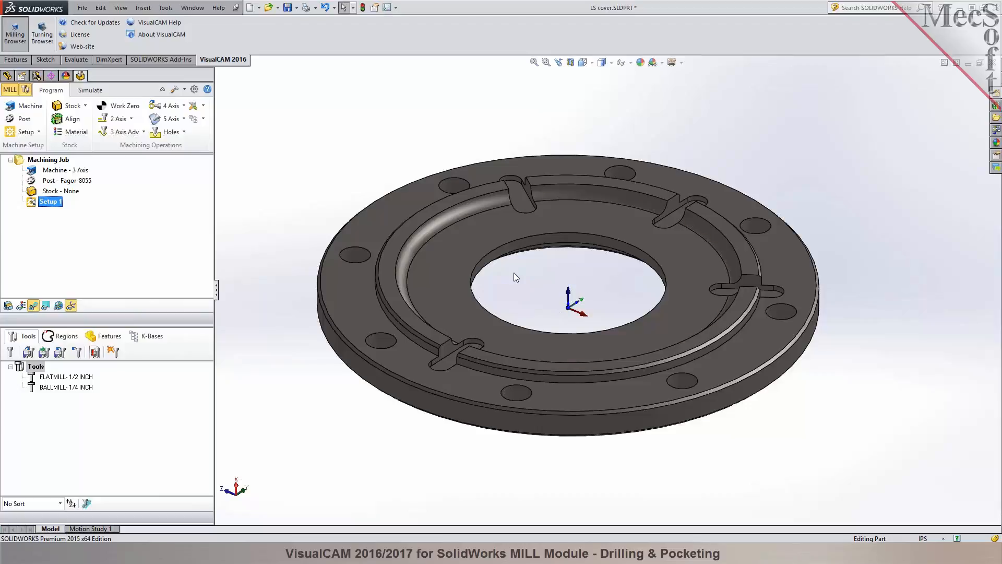
click(468, 268)
click(529, 291)
Create a cylindrical stock model along the Z axis and fit it to the model's bounding cylinder.
click(84, 107)
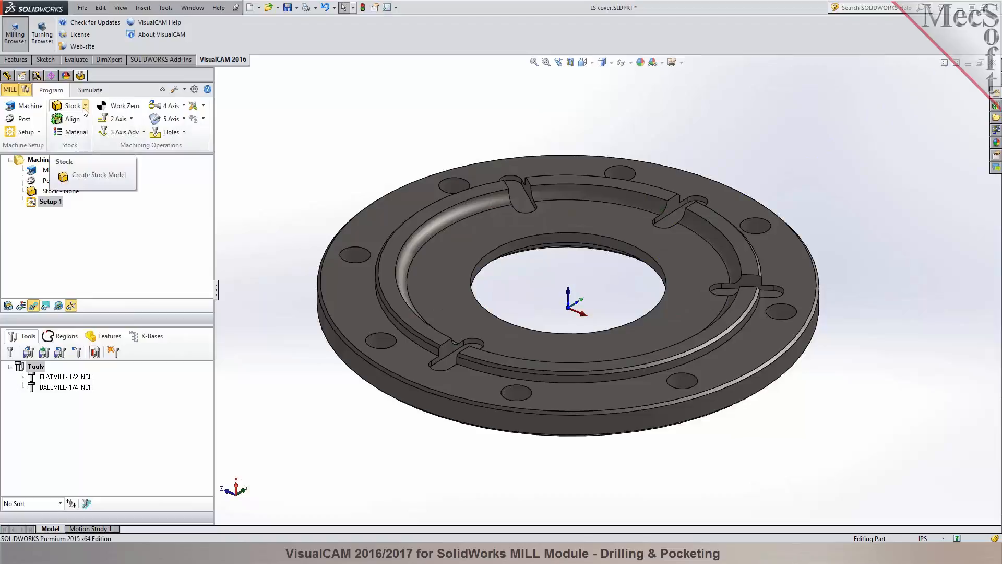
click(85, 108)
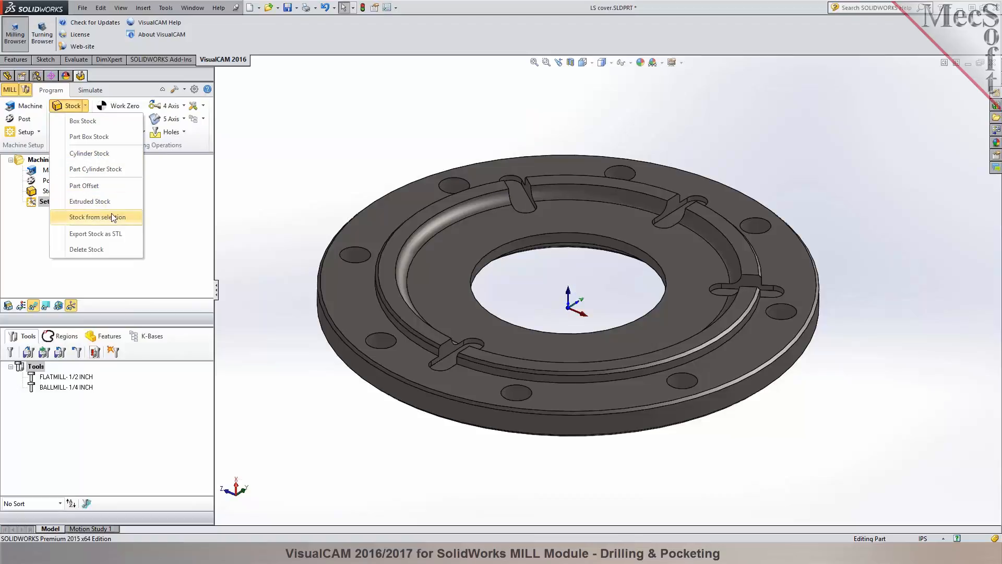
click(94, 153)
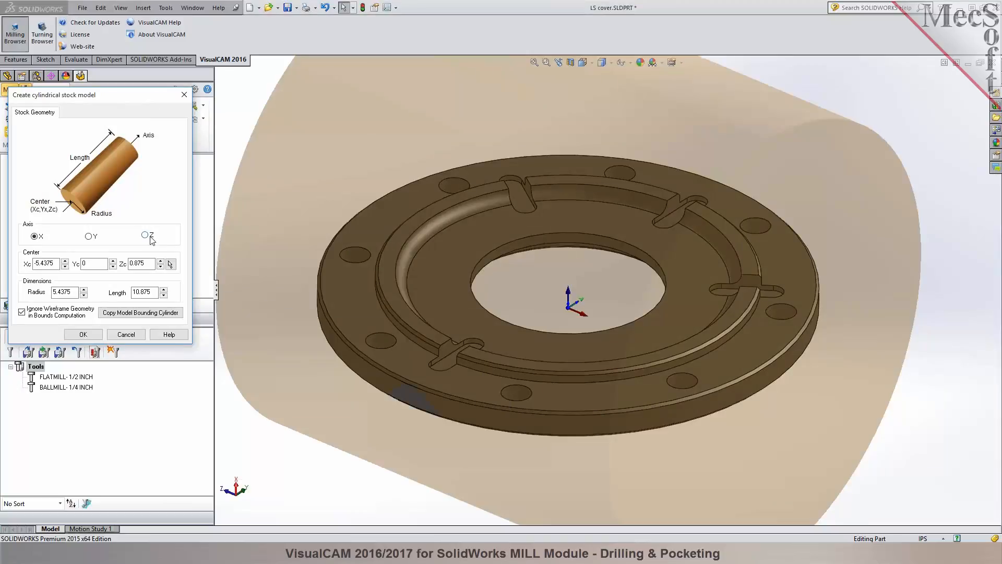
click(151, 237)
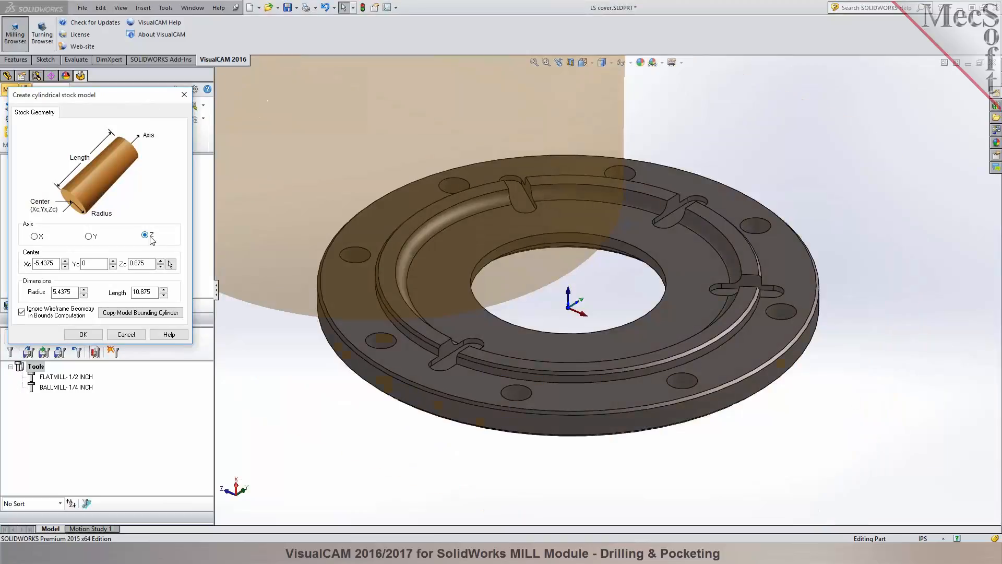
click(131, 313)
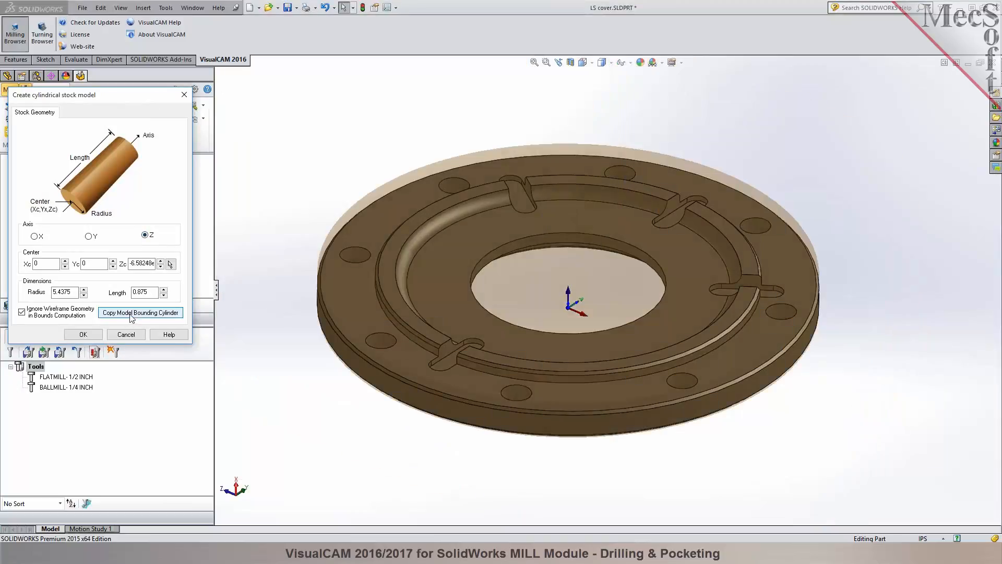
click(591, 275)
mouse_move(590, 274)
middle_down()
mouse_move(588, 219)
mouse_move(591, 275)
middle_up()
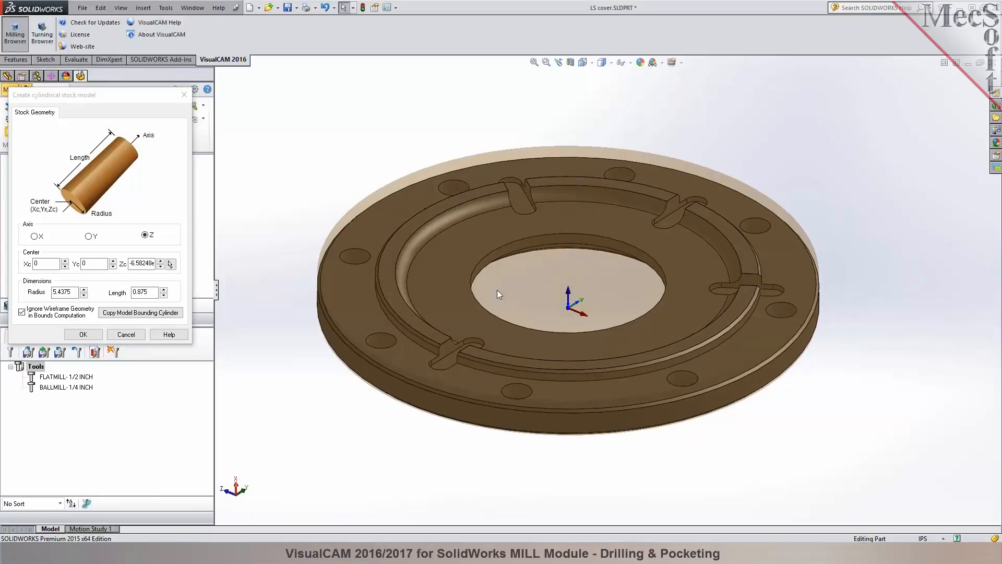
Set the stock cylinder's radius to 5.5 and length to 1, accept it, and show the stock around the part.
drag(73, 293, 52, 293)
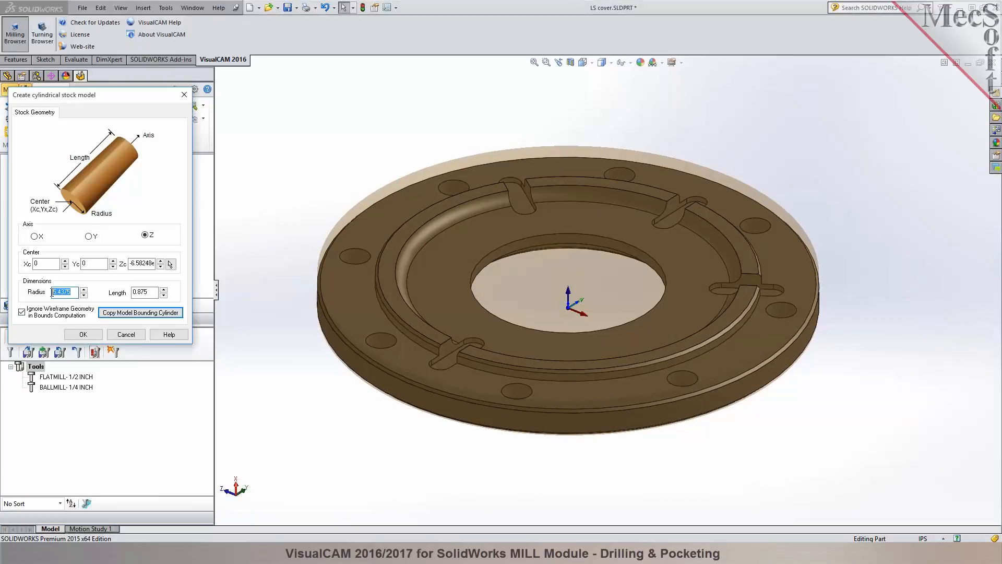
key(Right)
drag(57, 292, 75, 293)
text(5)
click(148, 293)
double_click(152, 295)
text(1.)
text(5)
click(93, 336)
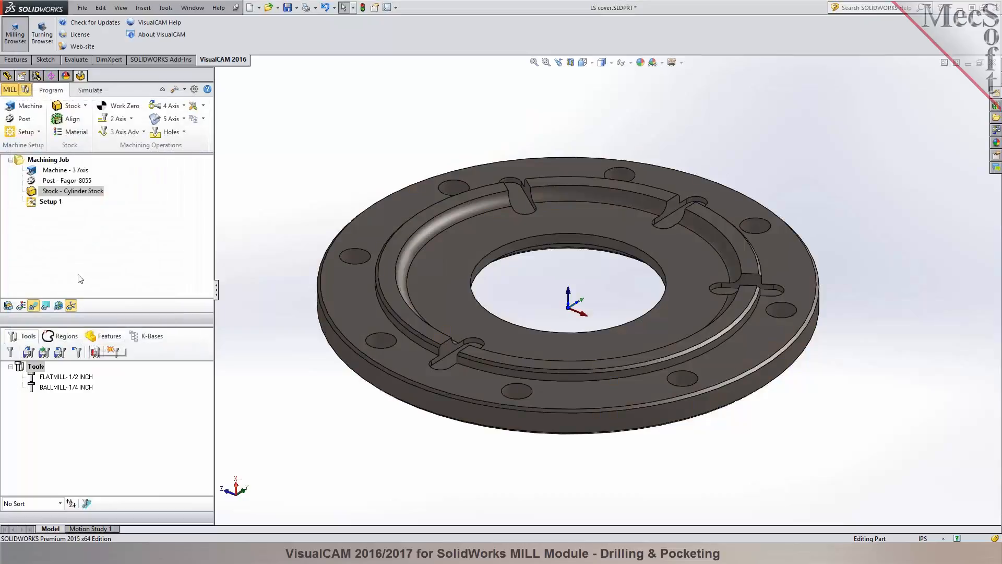
click(8, 306)
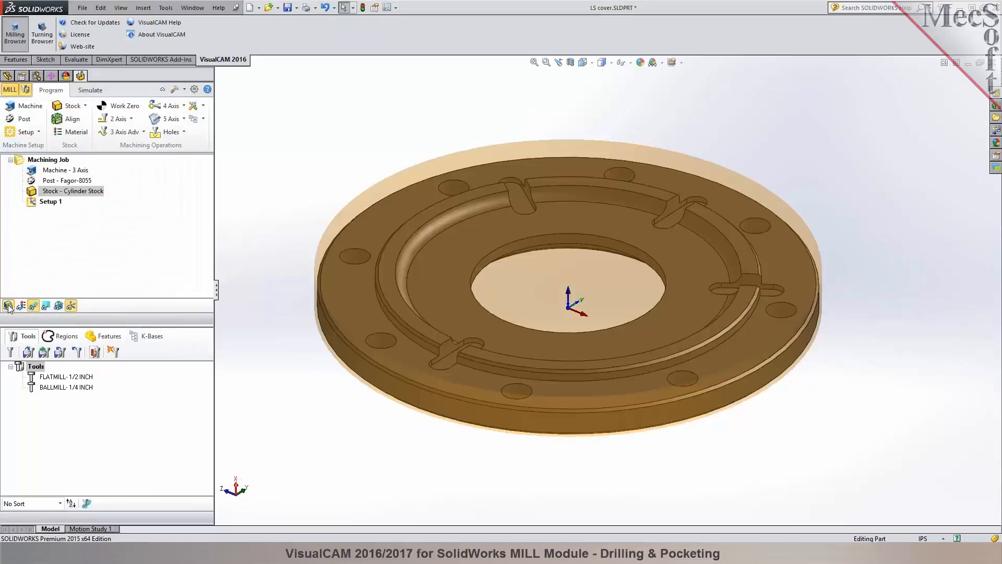
middle_drag(489, 421, 424, 346)
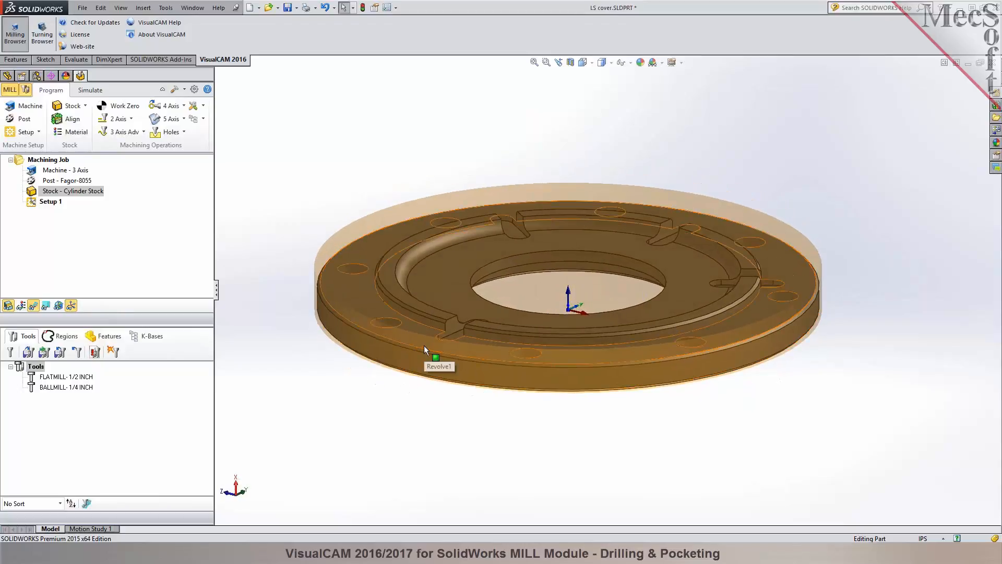
Compare the Bottom and Top Z alignments of the stock about the part, and apply Center alignment in both Z and XY.
click(58, 120)
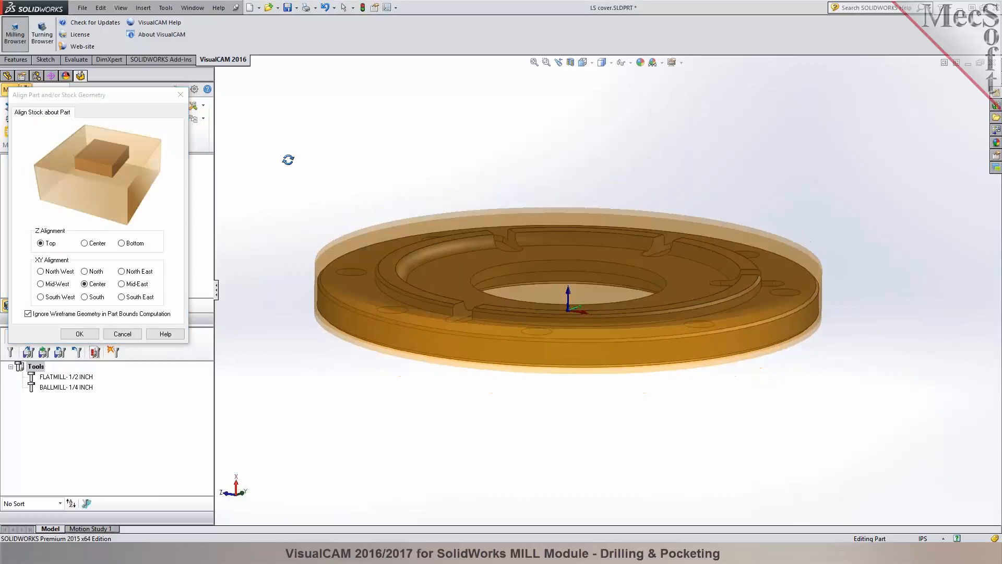
middle_drag(288, 160, 289, 146)
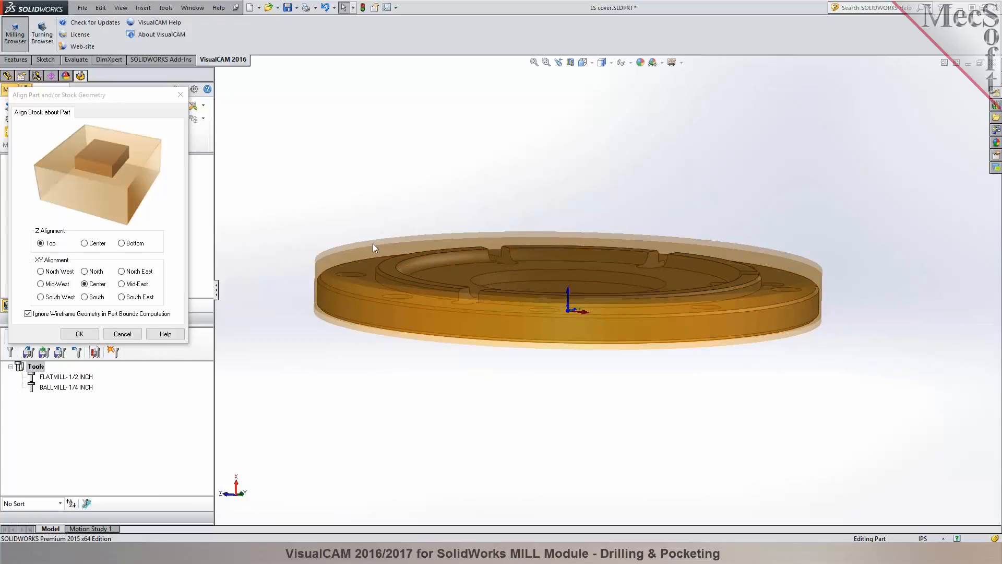
click(135, 246)
mouse_move(374, 406)
middle_down()
mouse_move(386, 310)
mouse_move(382, 427)
mouse_move(381, 417)
middle_up()
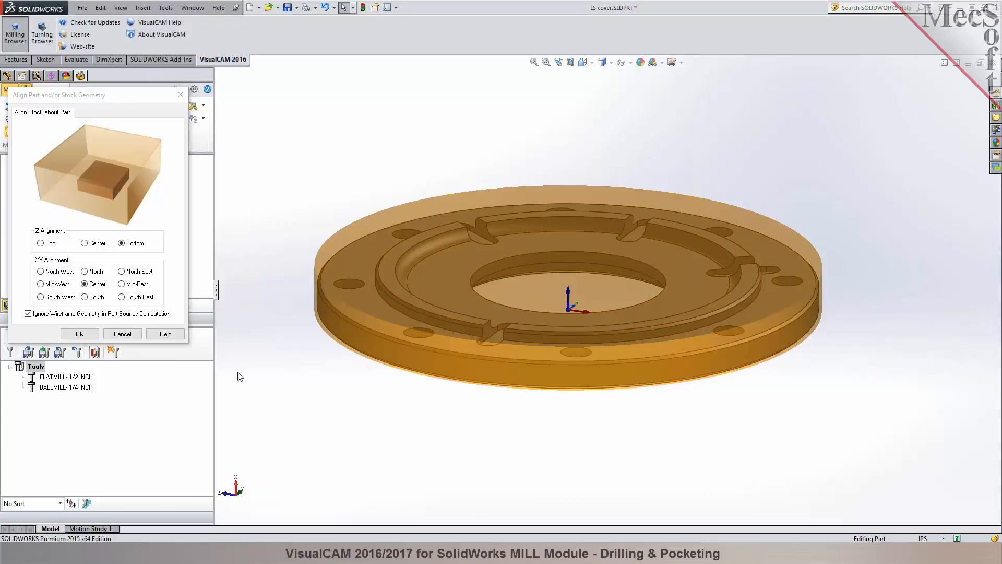
click(45, 244)
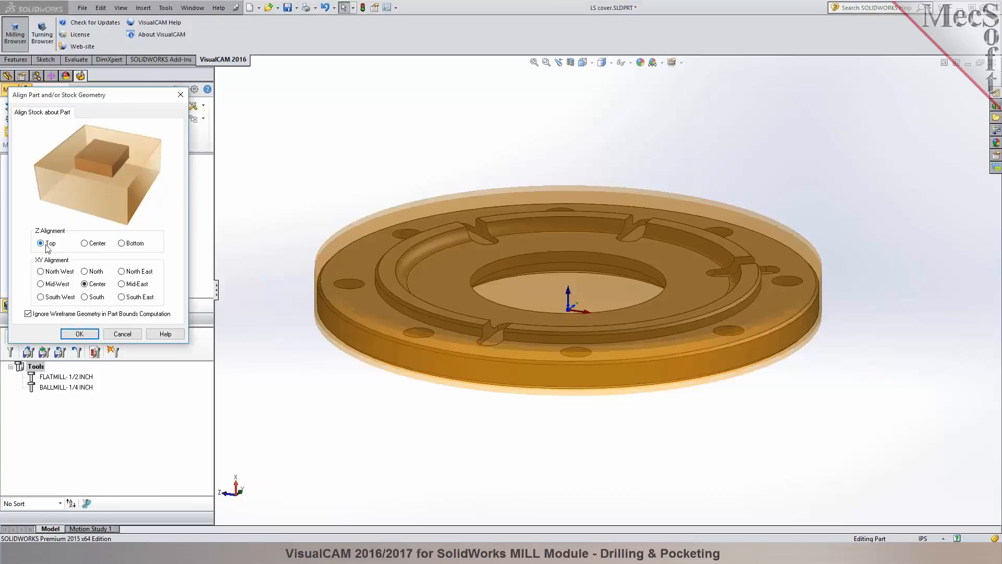
middle_drag(359, 259, 394, 278)
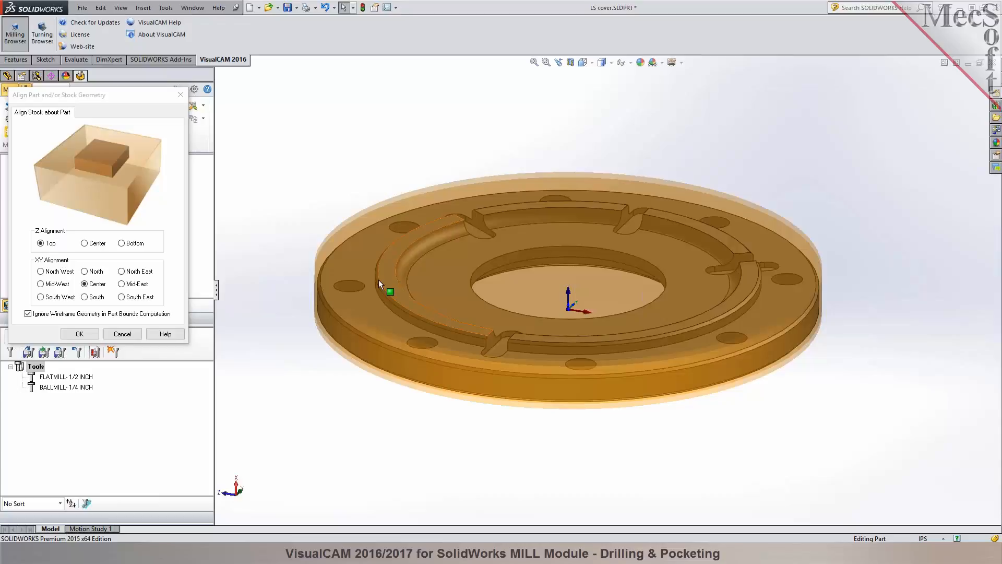
click(92, 246)
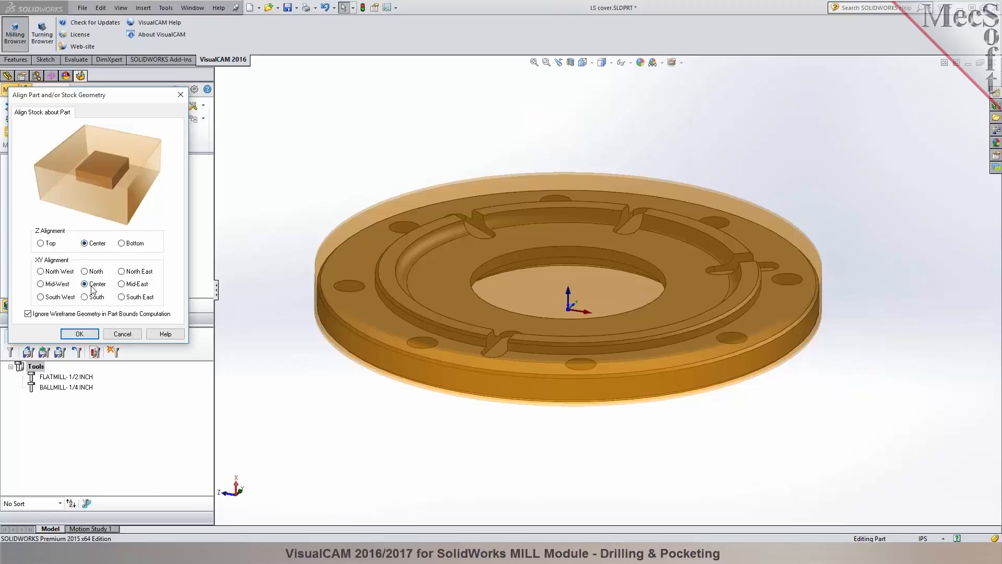
click(94, 333)
Examine the stock allowance around the part in the front view and return to the previous angled view.
click(610, 63)
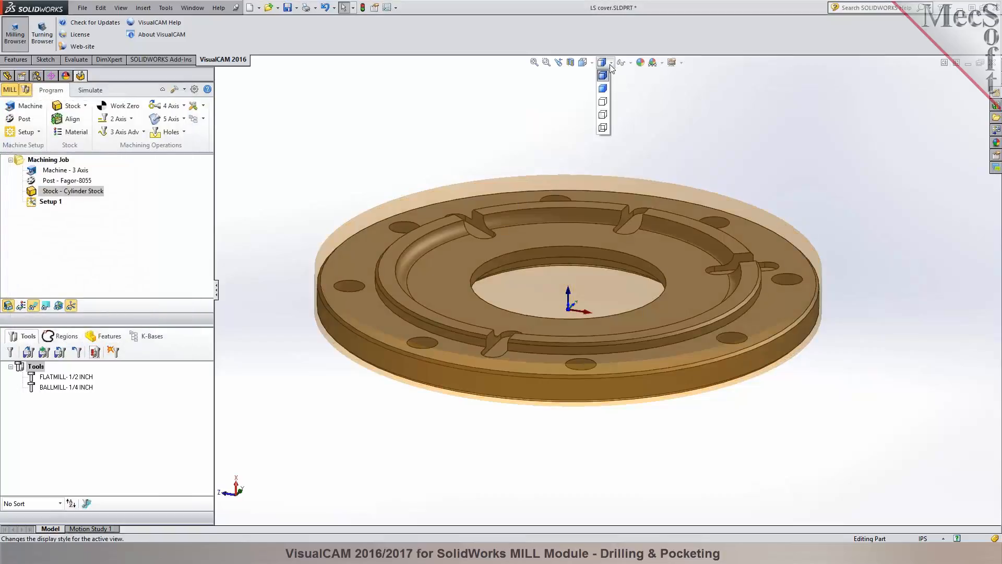
click(592, 63)
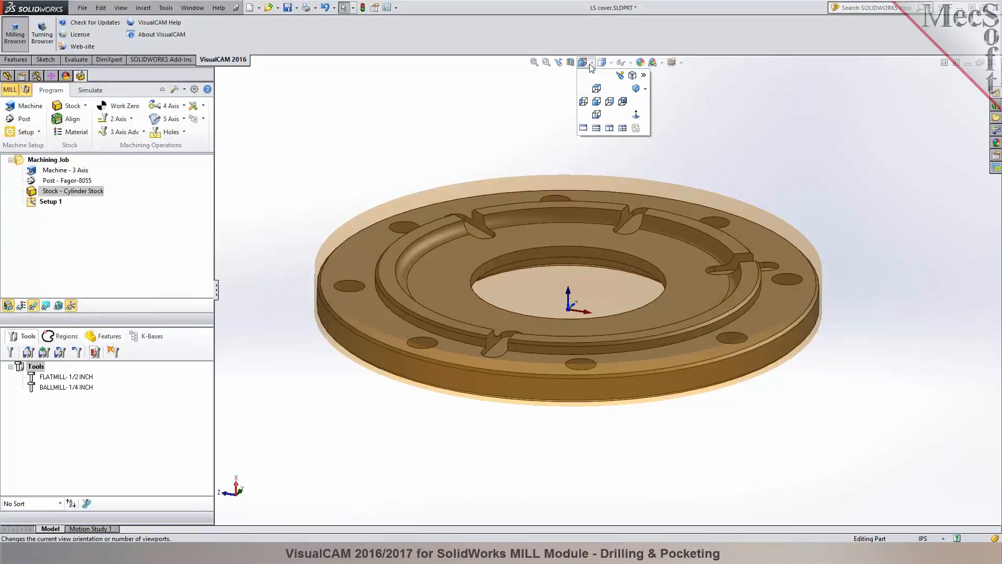
click(596, 102)
scroll(609, 125, down, 9)
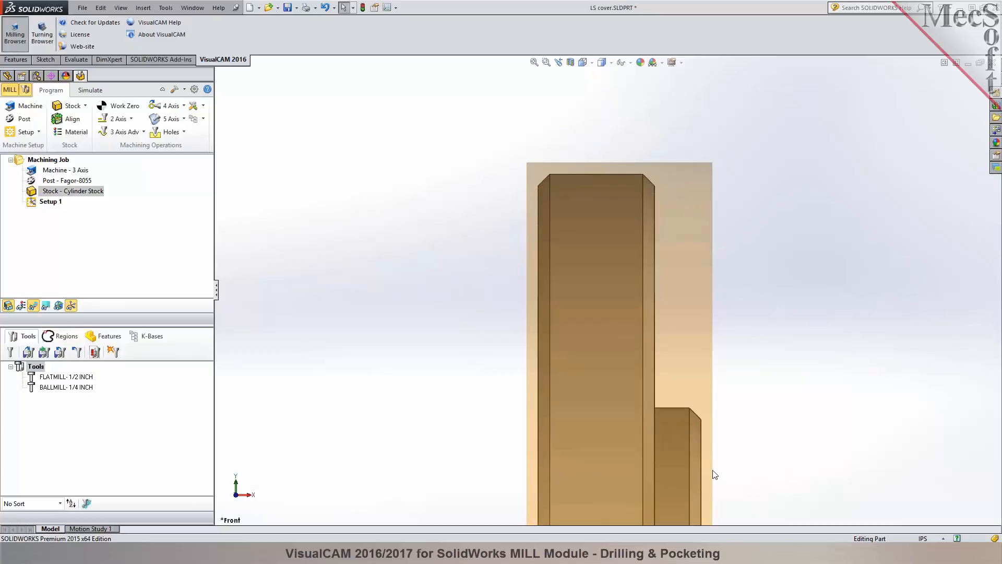
click(558, 63)
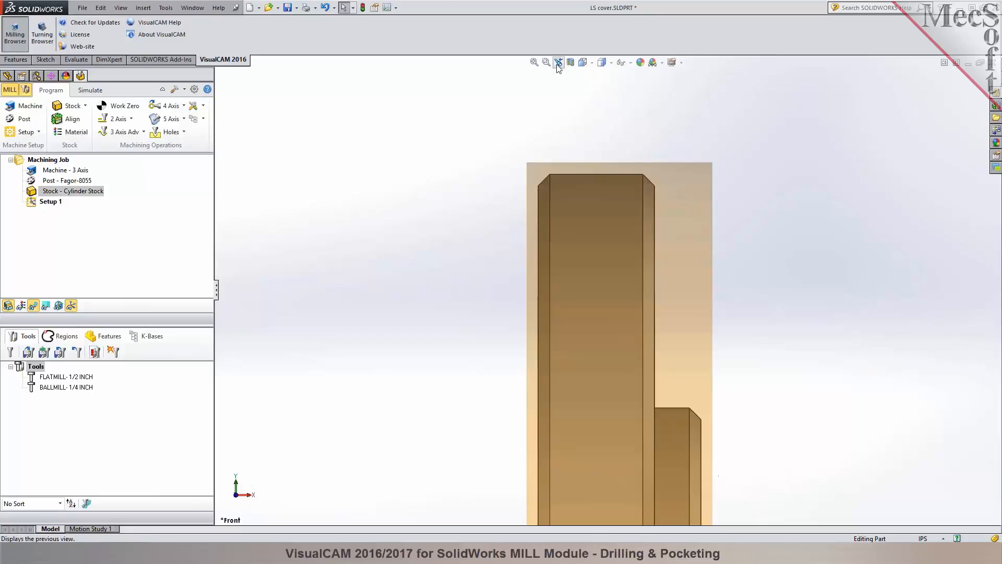
scroll(557, 291, down, 2)
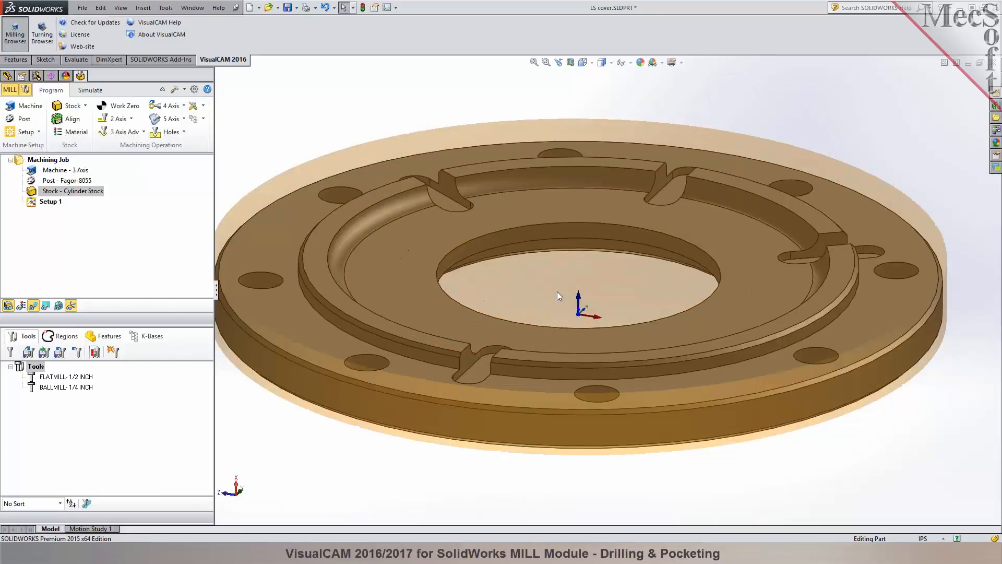
scroll(557, 291, up, 1)
middle_drag(576, 97, 572, 110)
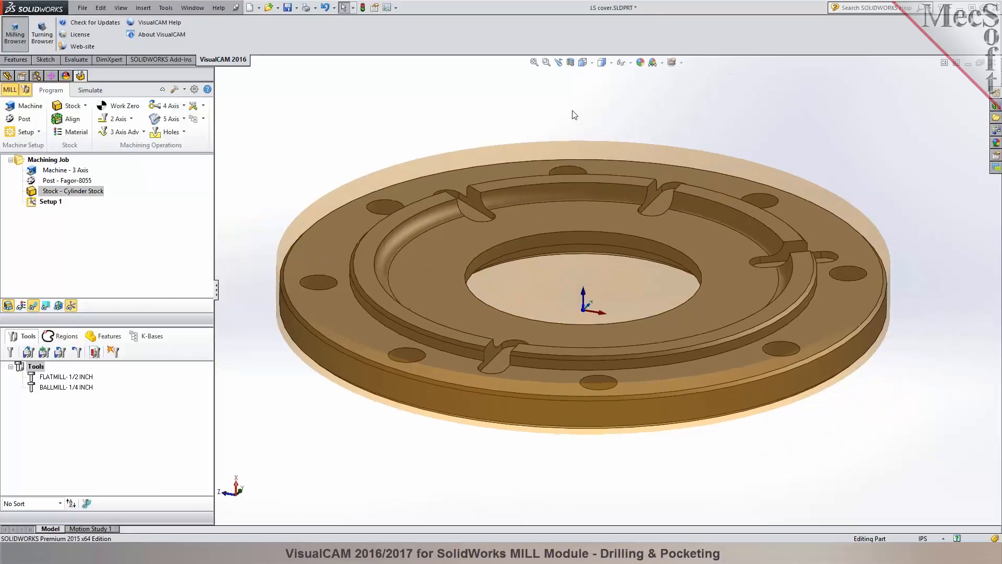
Set the stock material to STEEL - 1030 - 200 BHN from the FeedsSpeedsDataINCH.xml material file.
click(73, 131)
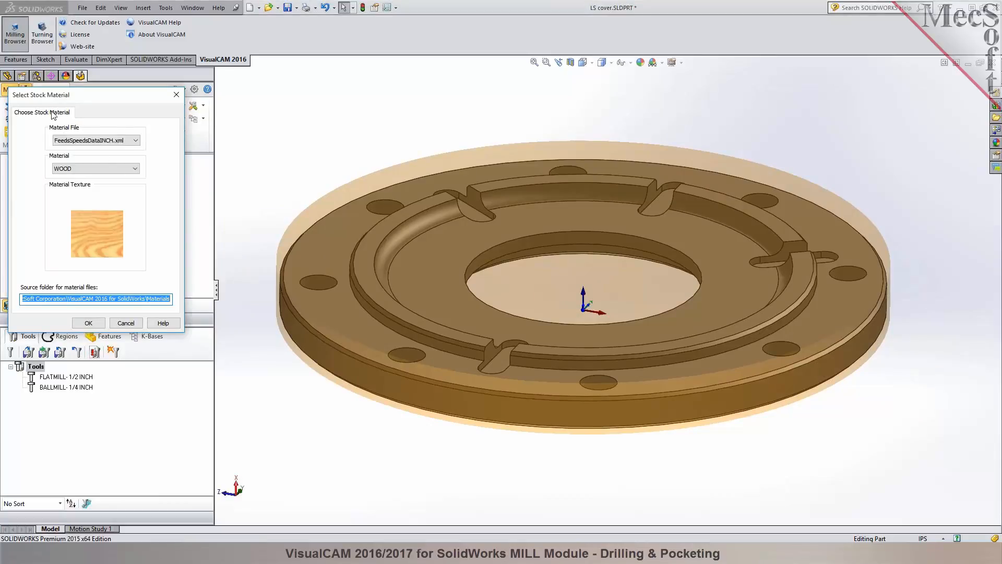
click(129, 169)
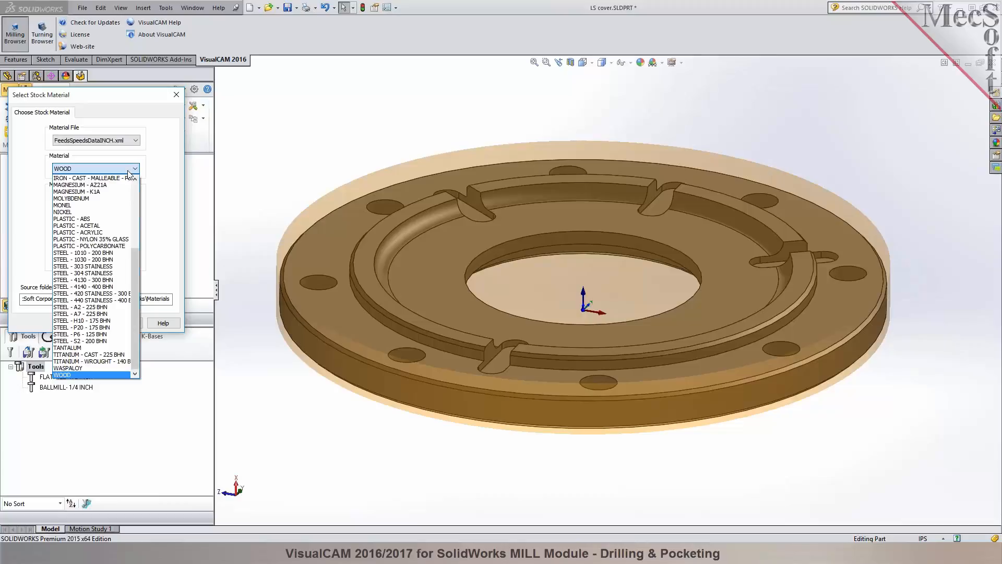
drag(137, 268, 138, 198)
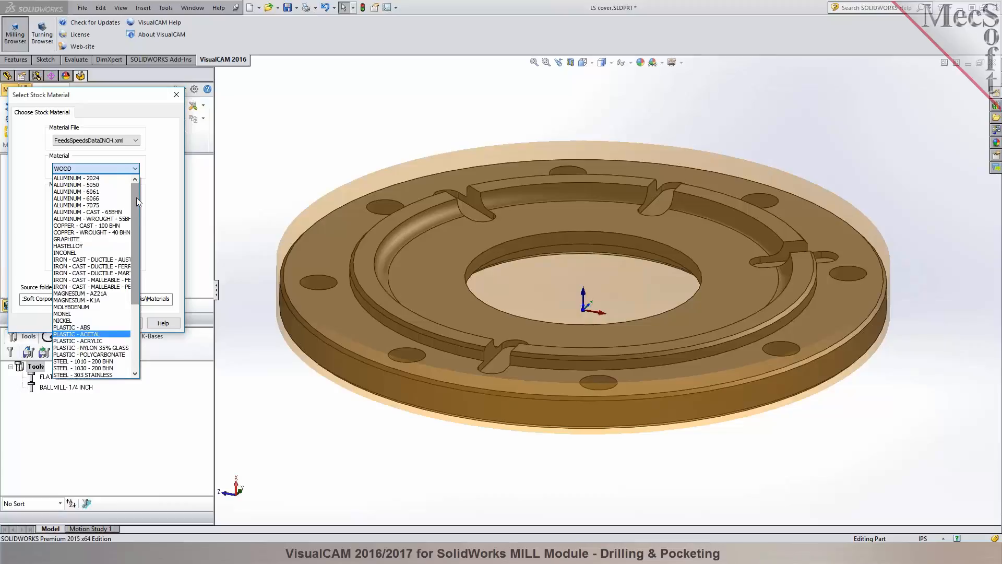
drag(136, 202, 135, 239)
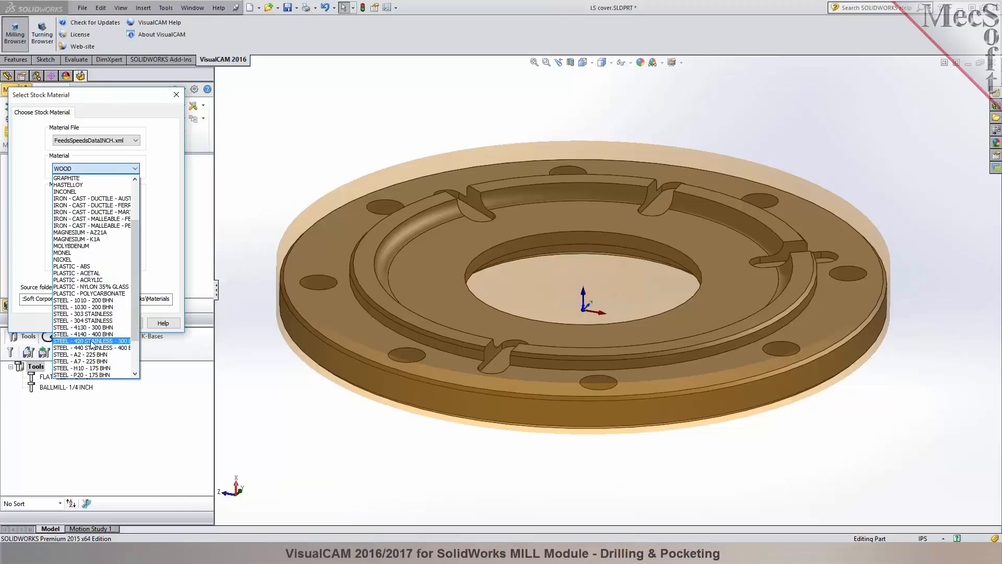
click(95, 308)
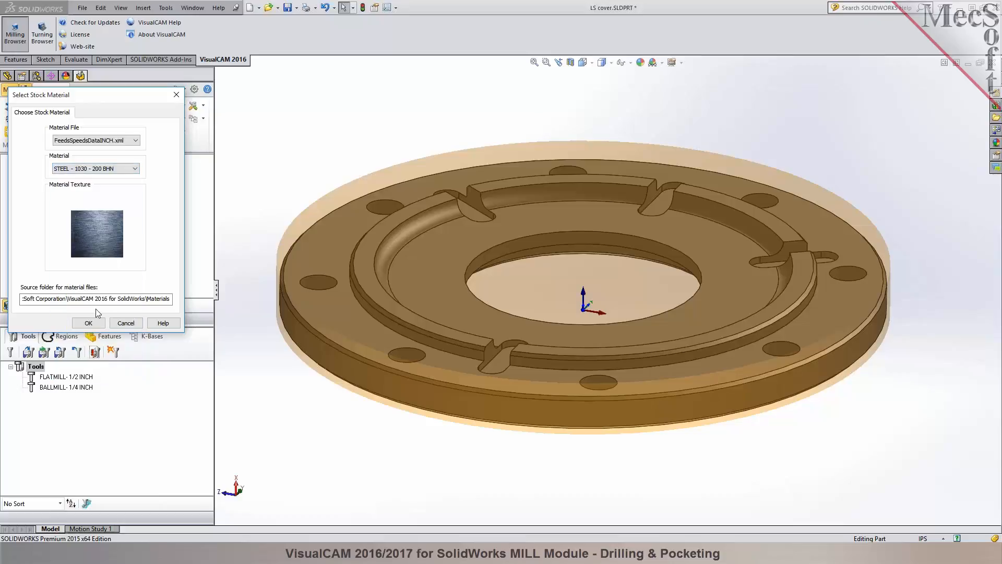
click(87, 323)
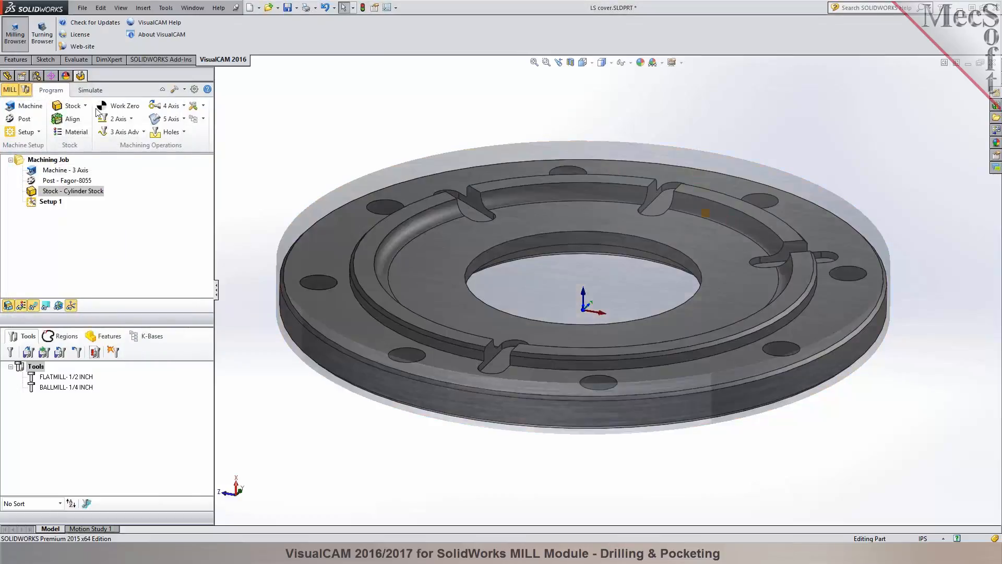
Compare the simulated stock with and without its material texture, leave the texture off, and return to programming.
click(90, 90)
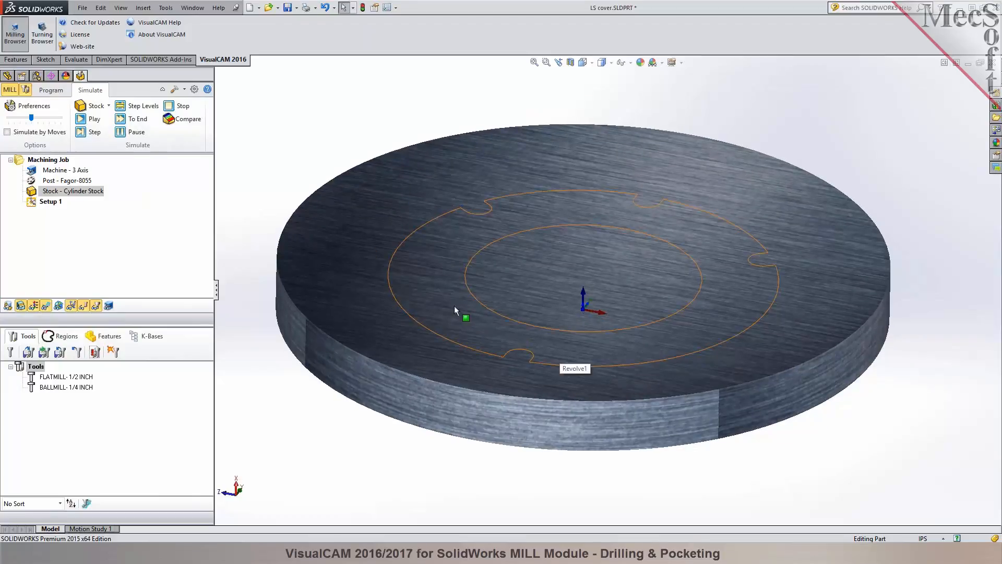
scroll(454, 305, up, 1)
click(35, 306)
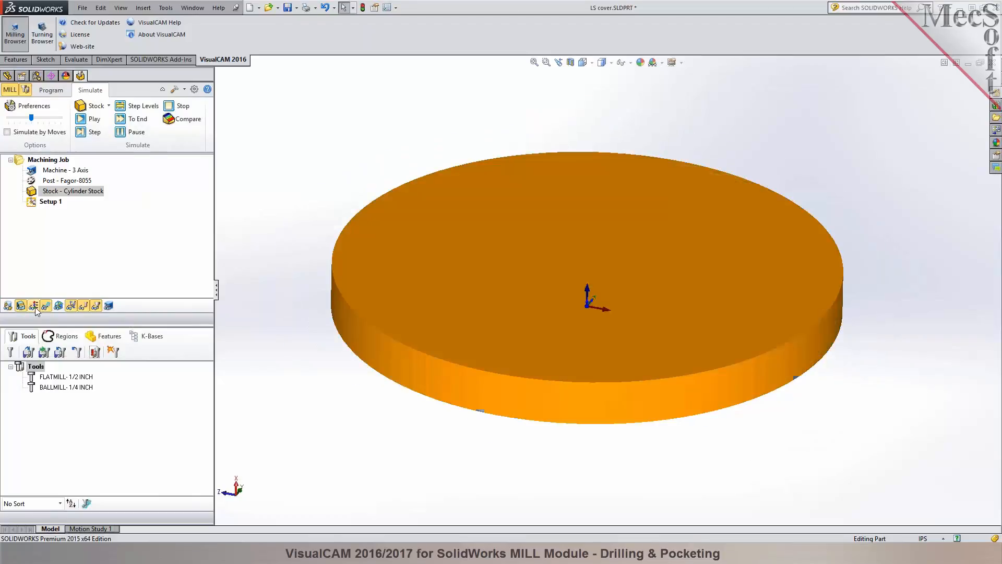
click(34, 306)
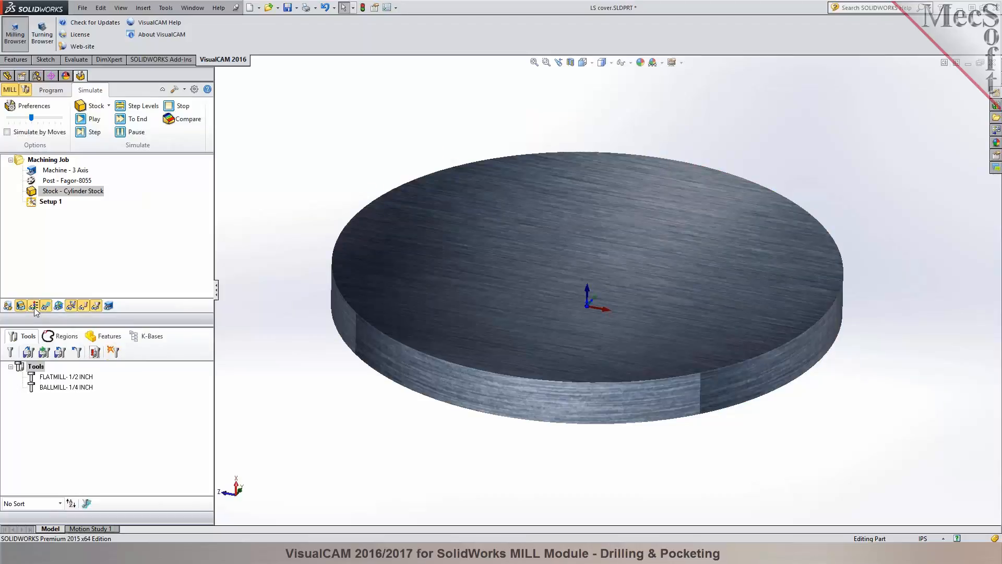
click(34, 308)
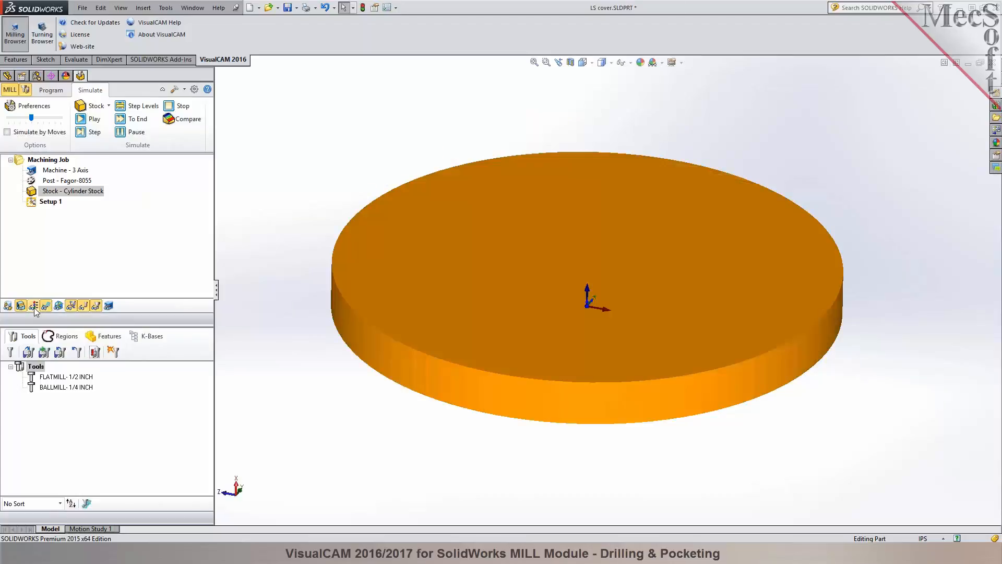
click(33, 307)
click(33, 307)
click(48, 91)
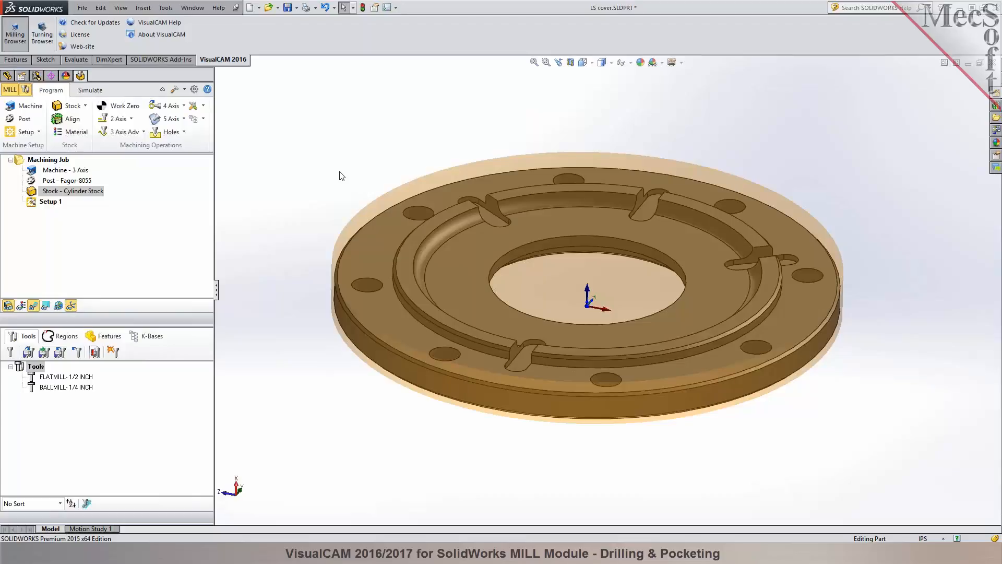
Create a work zero on the stock box with the Highest Z zero face and the Center zero position.
click(119, 109)
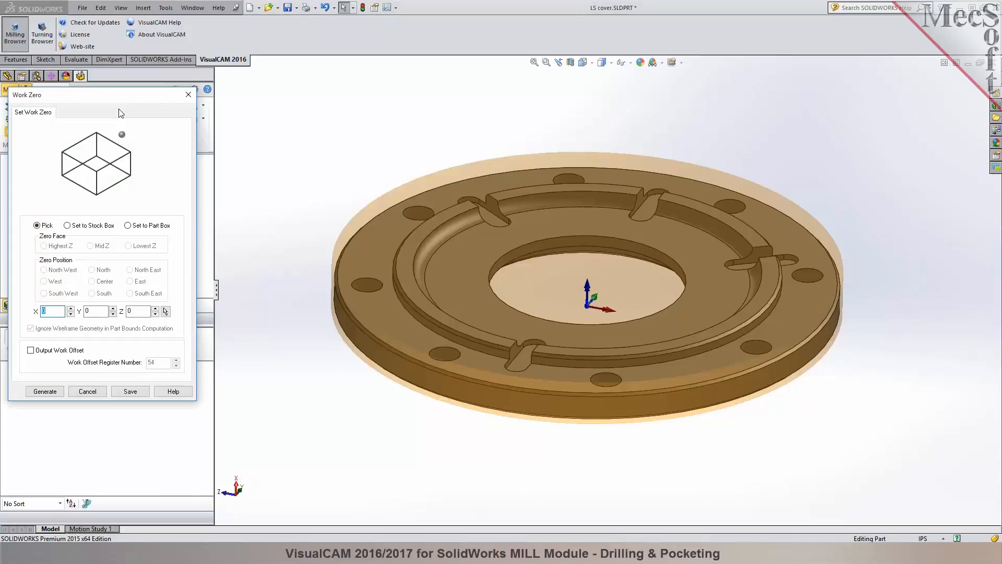
click(83, 230)
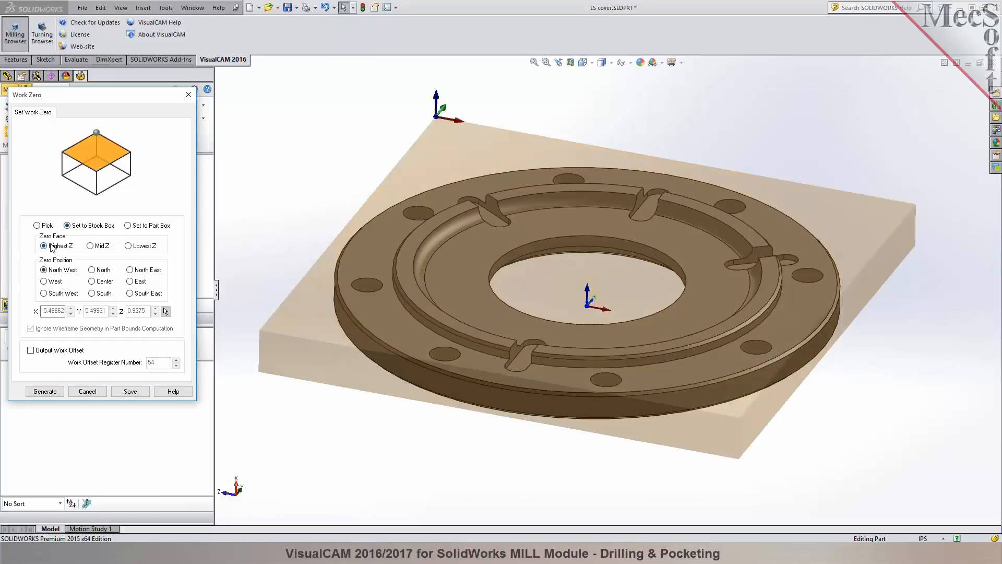
click(93, 281)
middle_drag(330, 194, 322, 138)
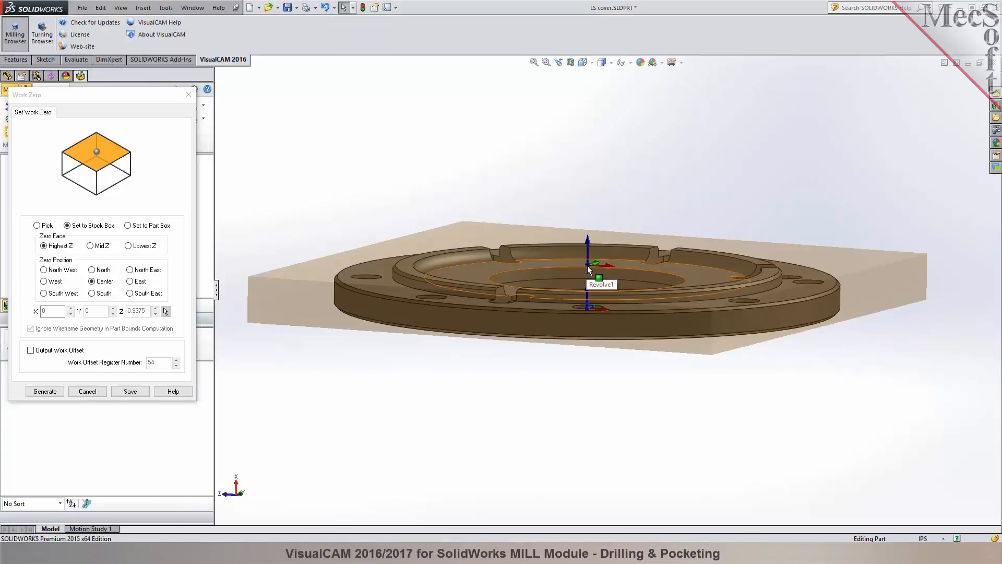
click(36, 392)
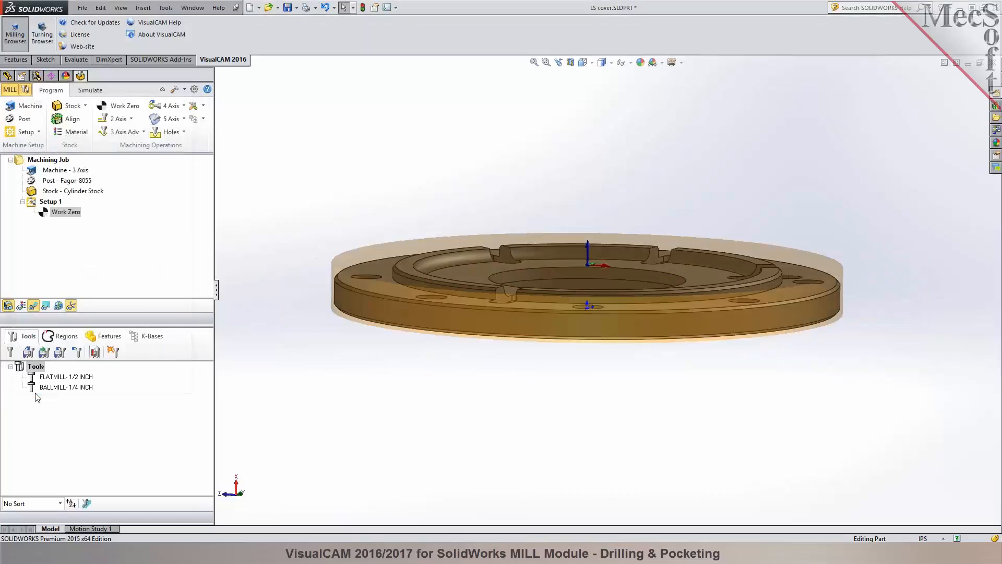
Check the simulated stock with its work zero and return to programming.
click(96, 90)
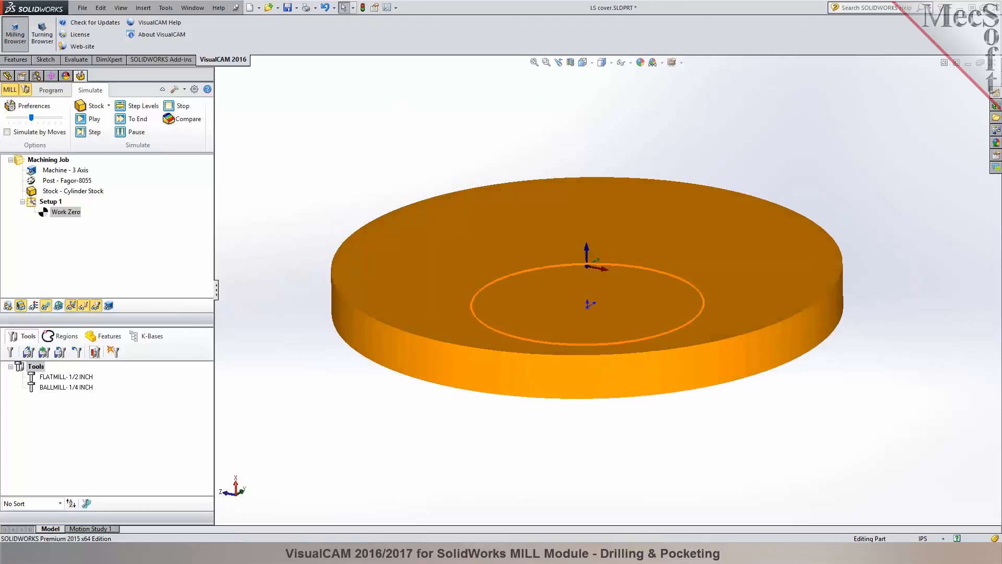
click(66, 88)
mouse_move(427, 140)
middle_down()
mouse_move(425, 157)
mouse_move(413, 119)
mouse_move(420, 139)
middle_up()
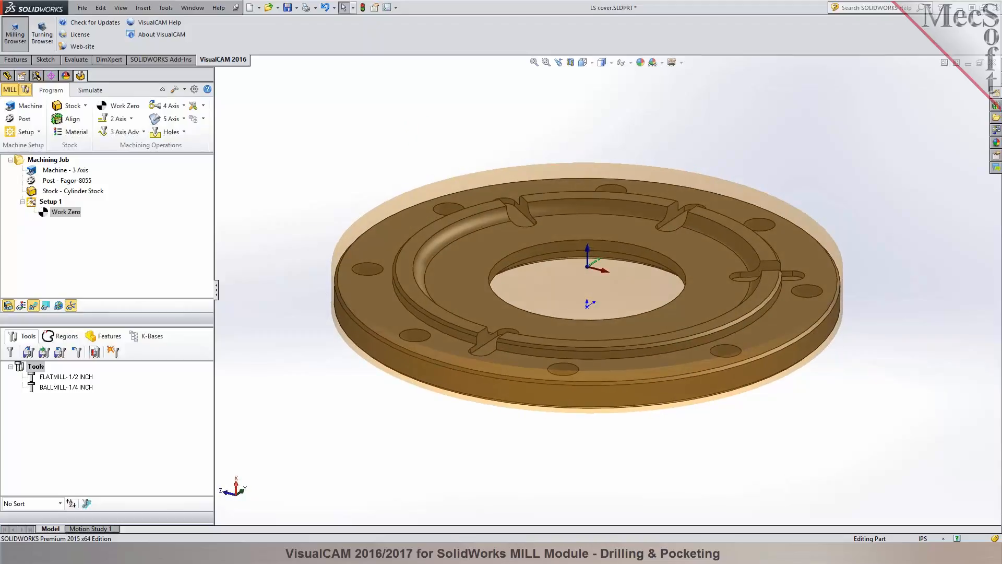
Examine the cover's central opening, curved pocket wall, cross slots and bolt holes from several angles, checking the pocket's arc edge.
scroll(612, 232, down, 2)
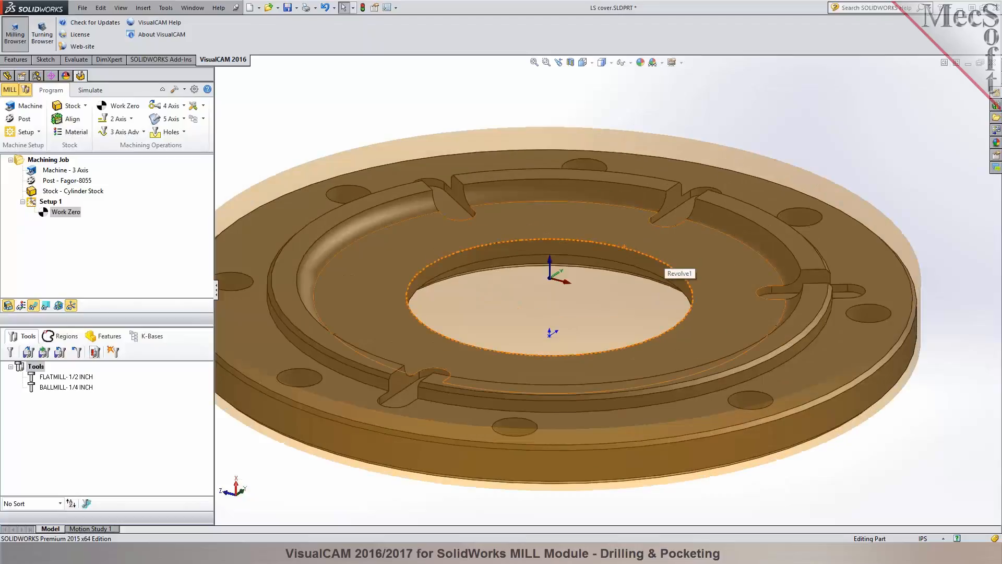
mouse_move(612, 232)
middle_down()
mouse_move(616, 268)
mouse_move(611, 237)
middle_up()
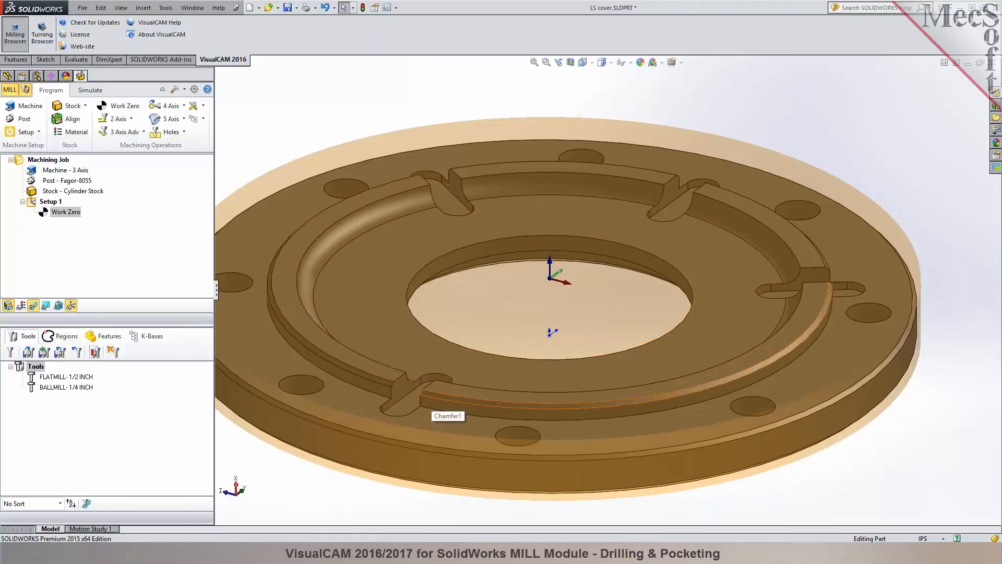
middle_drag(560, 289, 465, 288)
scroll(727, 215, down, 5)
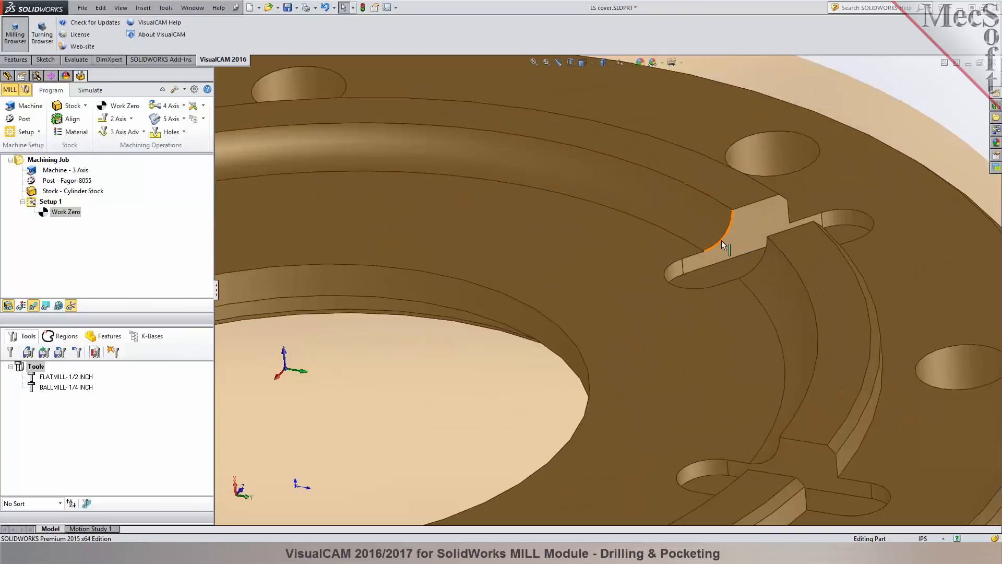
click(721, 240)
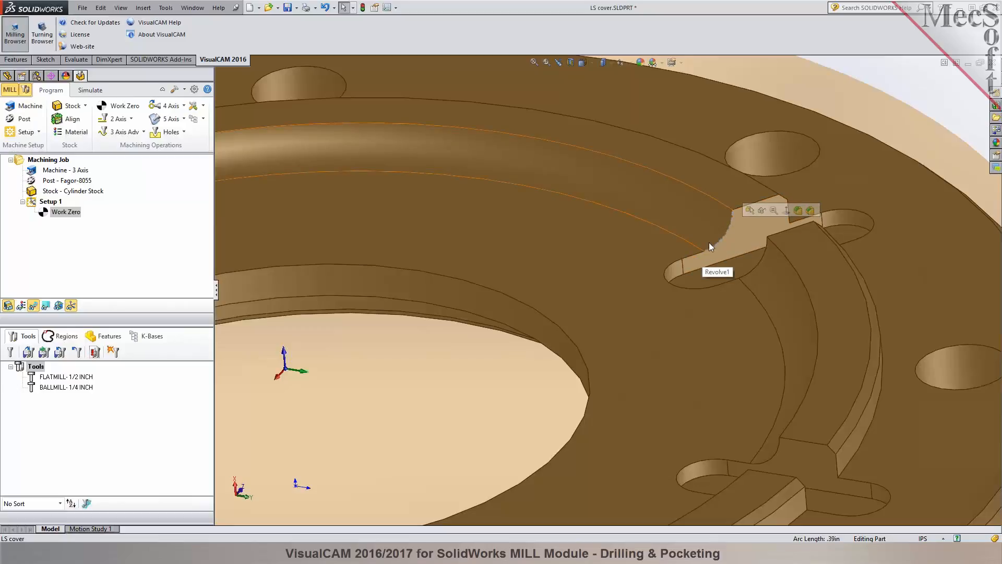
scroll(709, 242, up, 3)
click(755, 165)
scroll(748, 170, up, 4)
middle_drag(749, 170, 521, 378)
scroll(425, 352, down, 2)
middle_drag(531, 308, 532, 304)
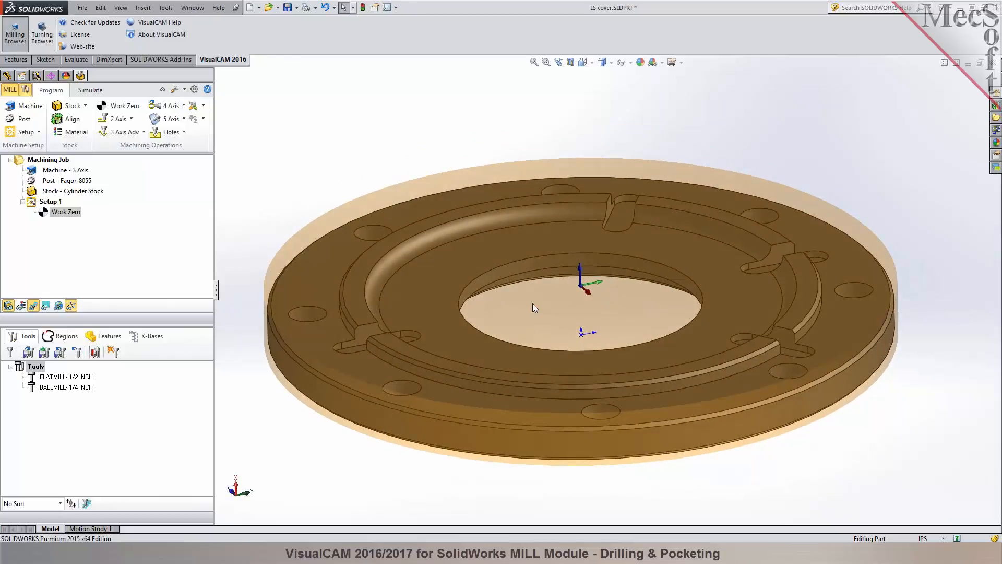
Delete all existing tools from the session and open the tool creation dialog.
click(22, 371)
key(Delete)
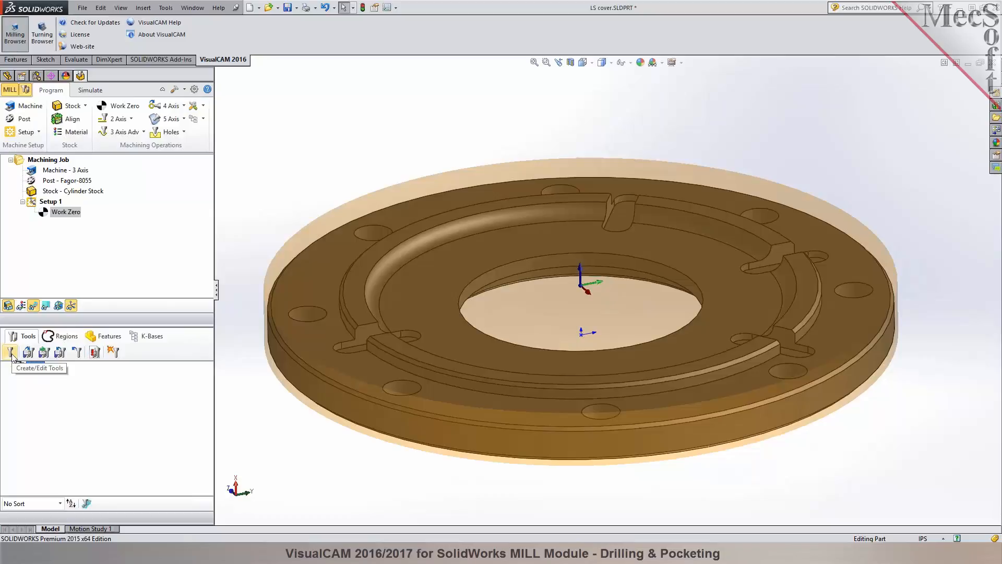
click(10, 353)
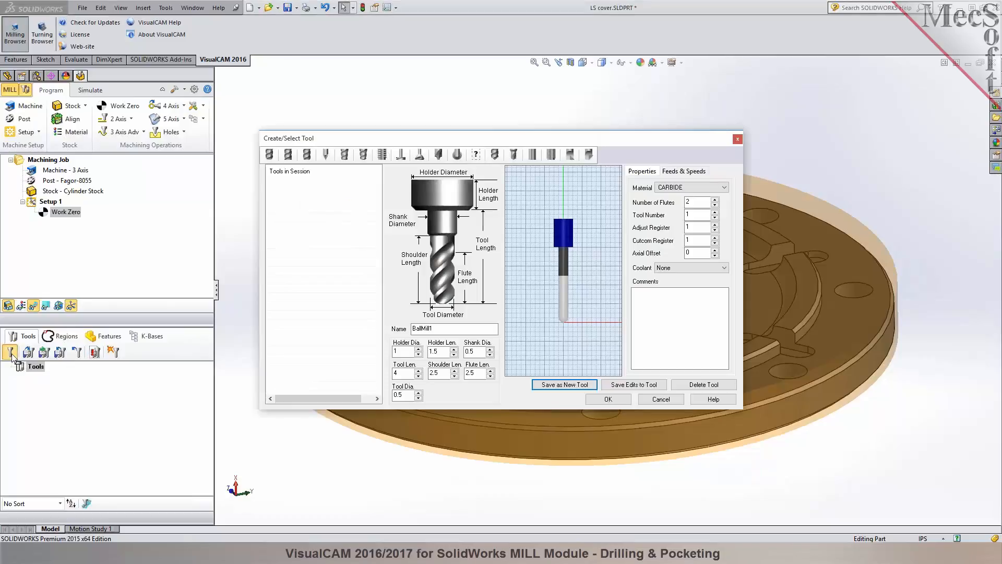
Review the parameters of the available milling, drilling, tapping, reaming and boring tool types.
click(269, 155)
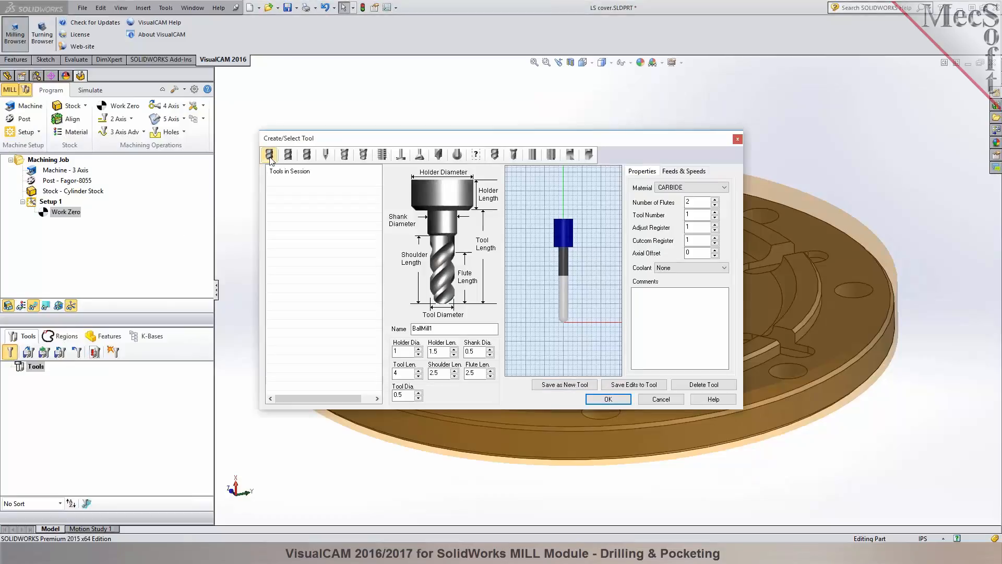
click(288, 157)
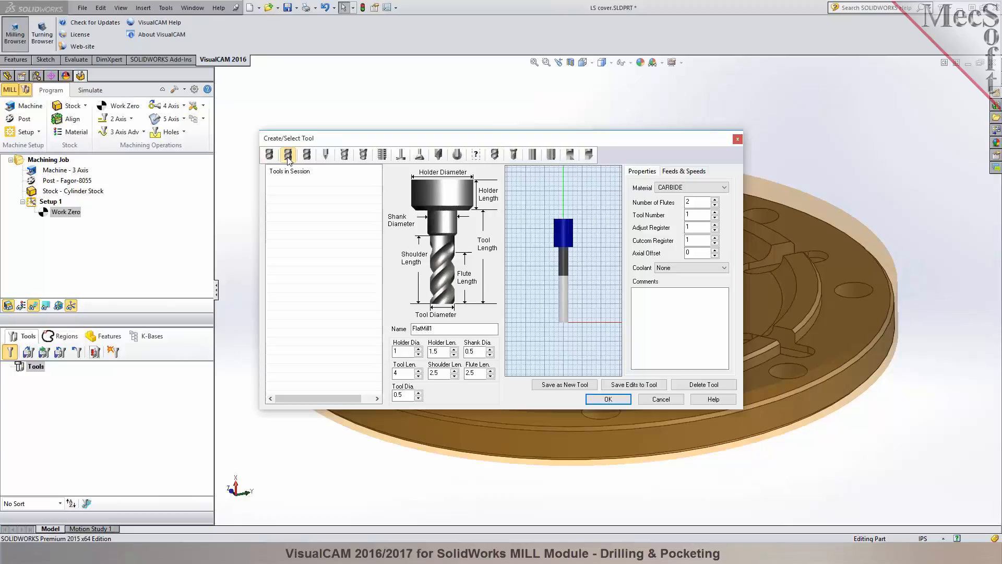
click(306, 157)
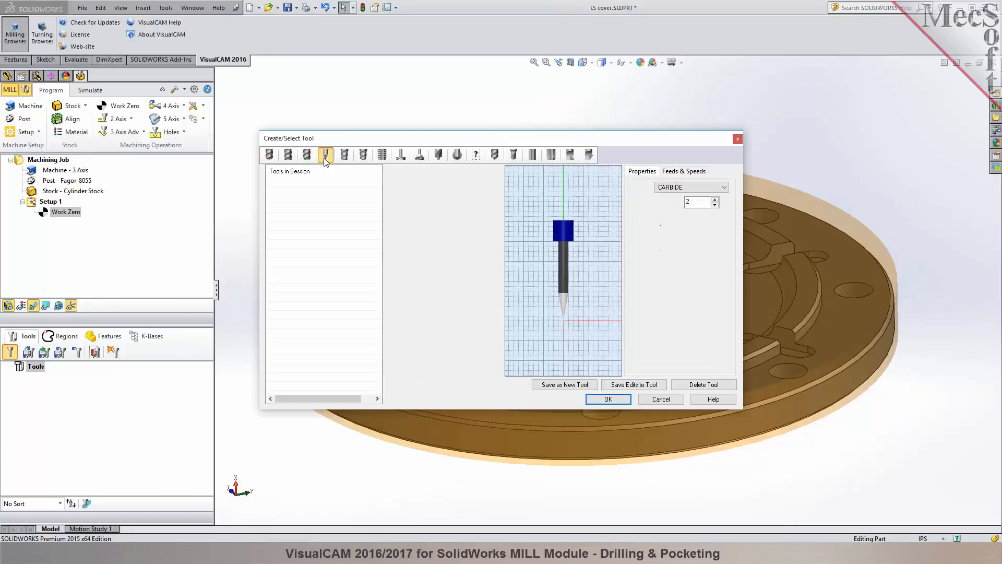
click(345, 156)
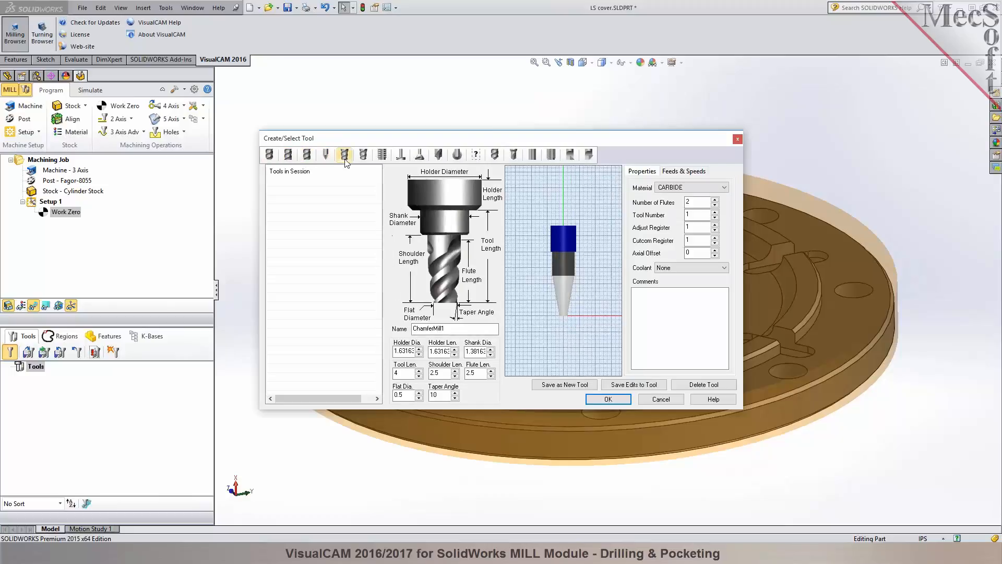
click(380, 156)
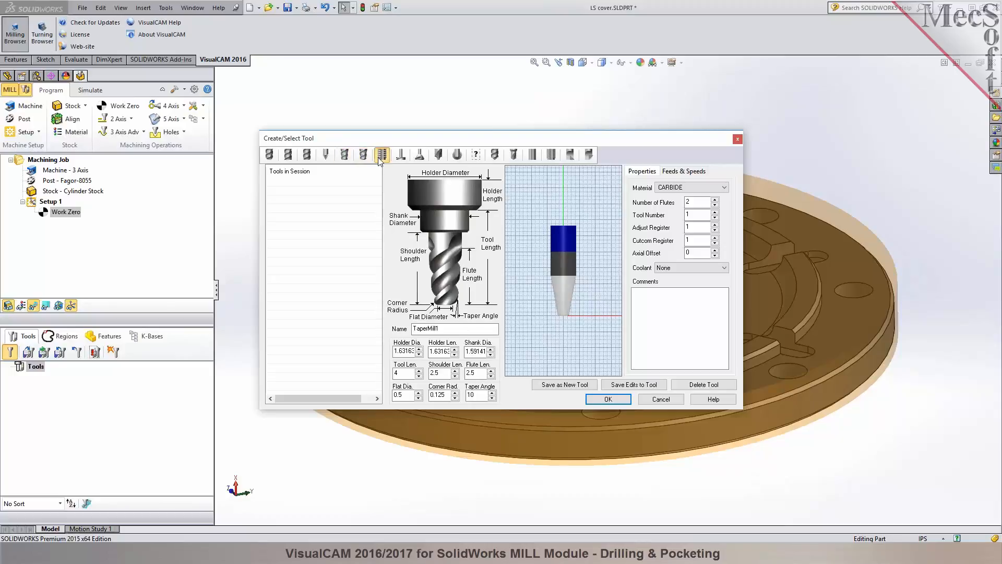
click(400, 158)
click(418, 157)
click(440, 157)
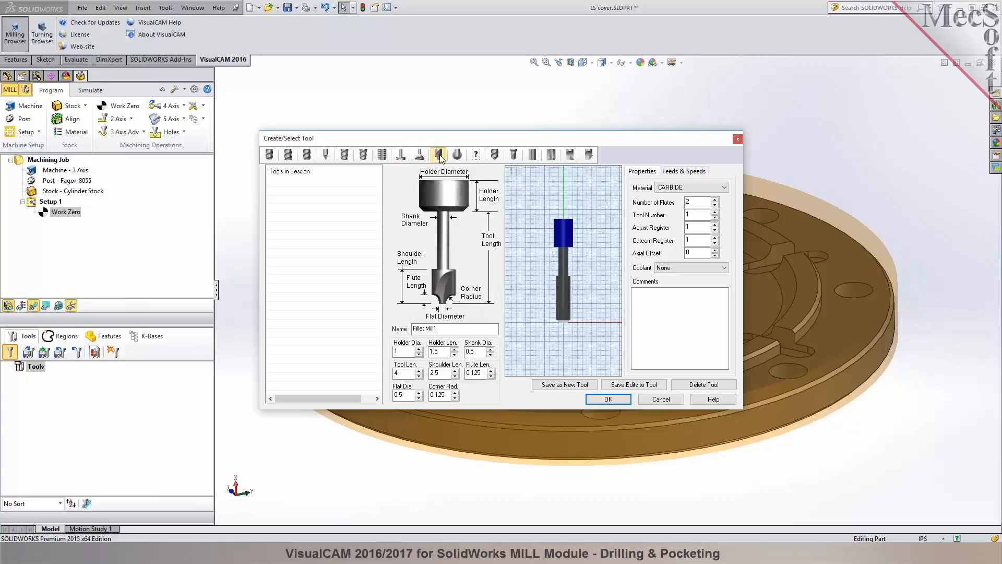
click(457, 157)
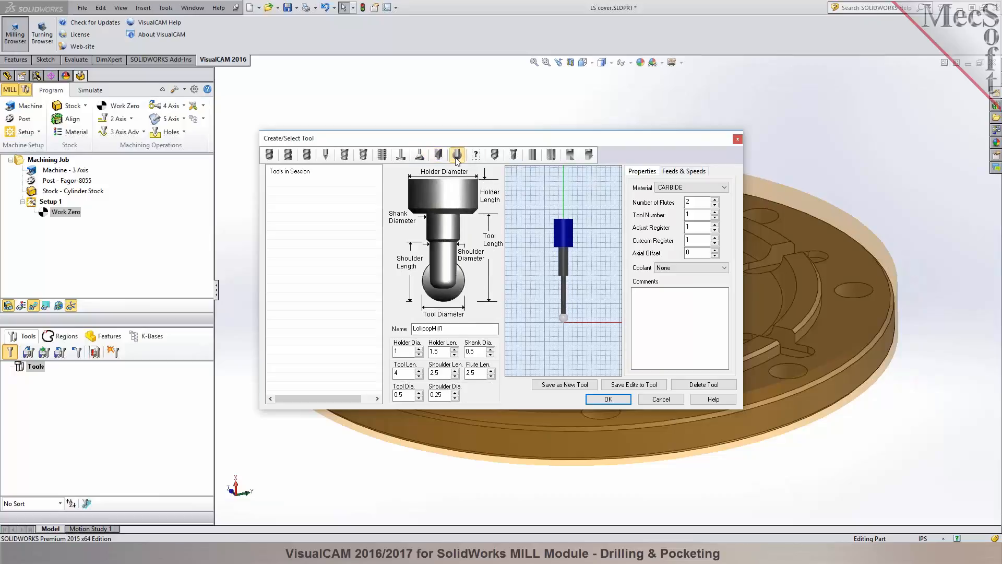
click(479, 157)
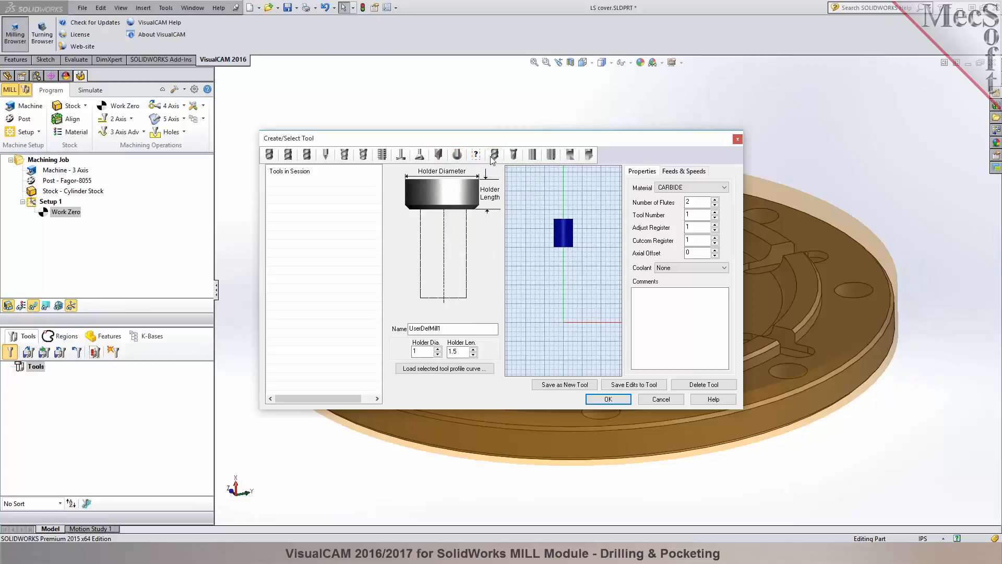
click(493, 157)
click(513, 156)
click(532, 156)
click(551, 156)
click(571, 157)
click(589, 156)
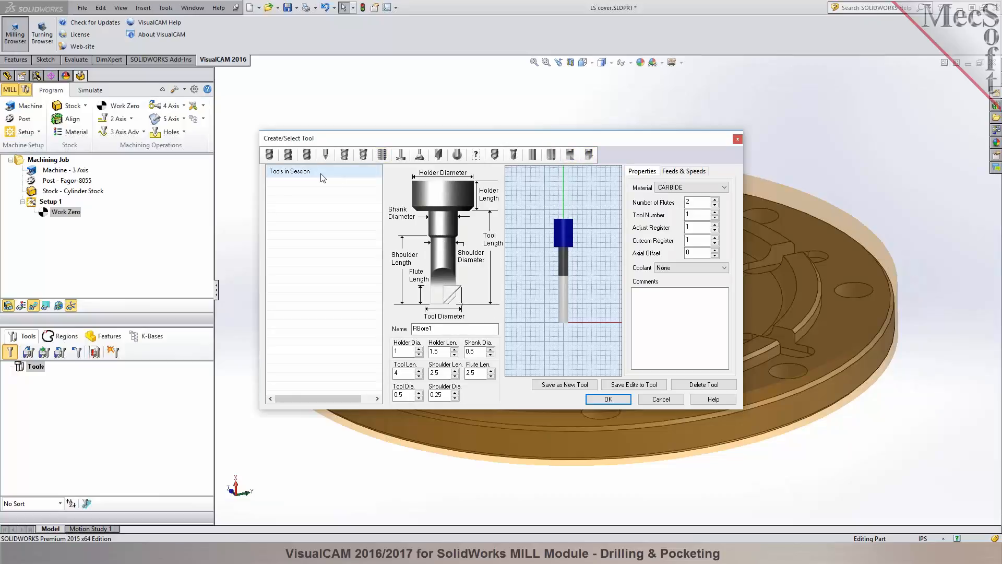
Start a face mill definition with a tool diameter of 2 in and a flute length of 0.5 in.
click(288, 157)
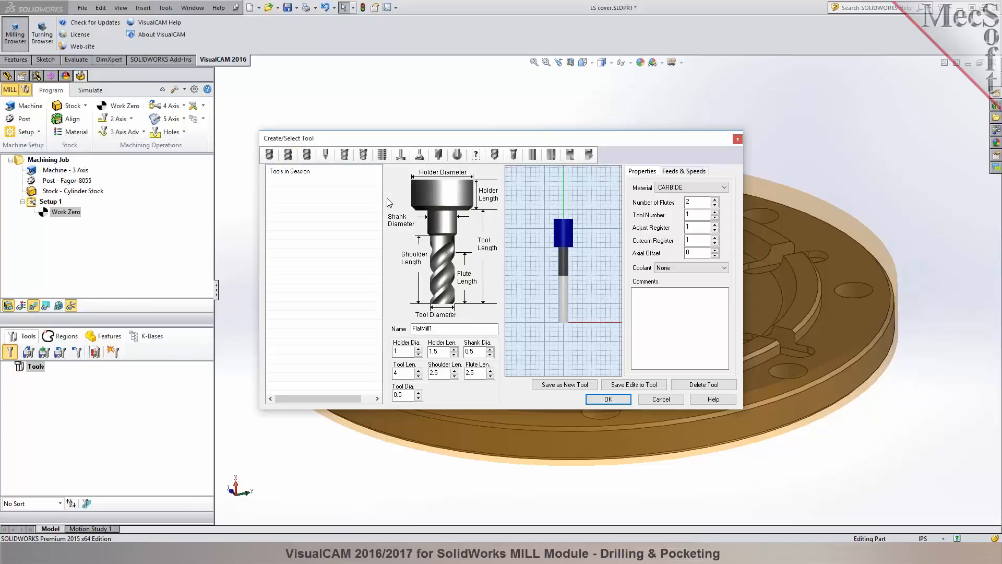
click(401, 154)
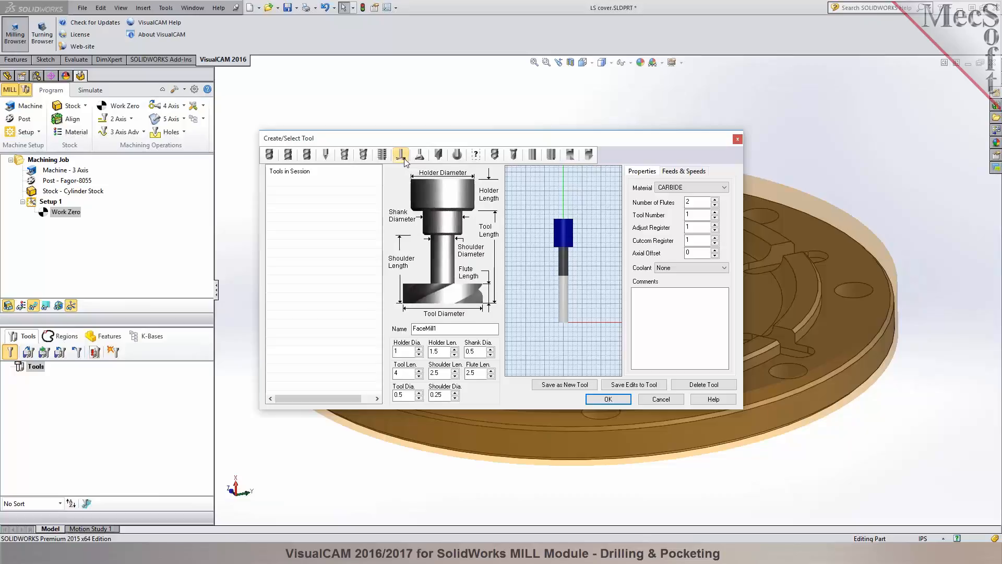
double_click(414, 328)
double_click(397, 394)
text(3)
key(Tab)
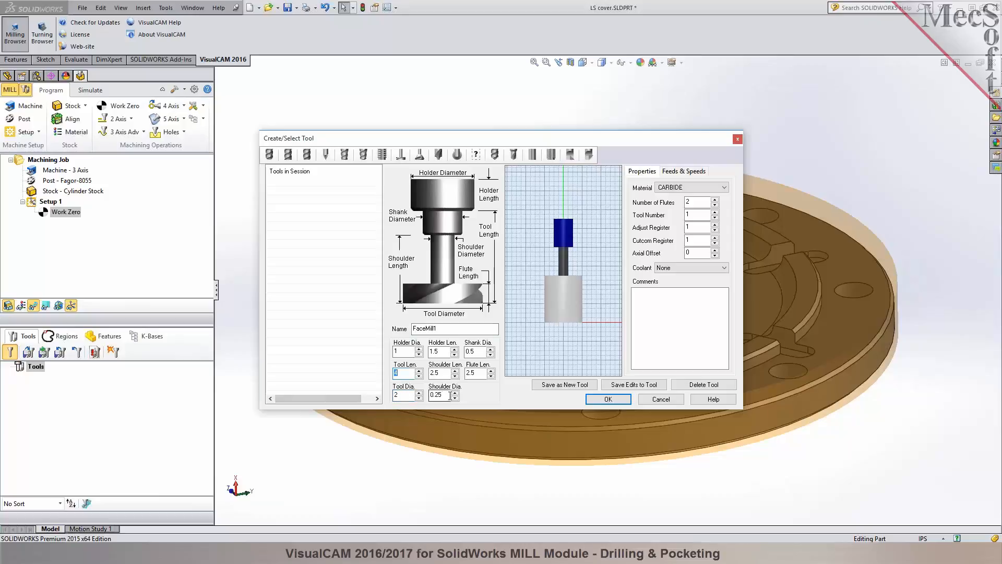
double_click(483, 374)
text(0.5)
key(Tab)
Set the face mill's shoulder length to 0.5, tool length to 2 and shoulder diameter to 0.5, and name it FACEMILL 2 IN.
drag(442, 373, 419, 374)
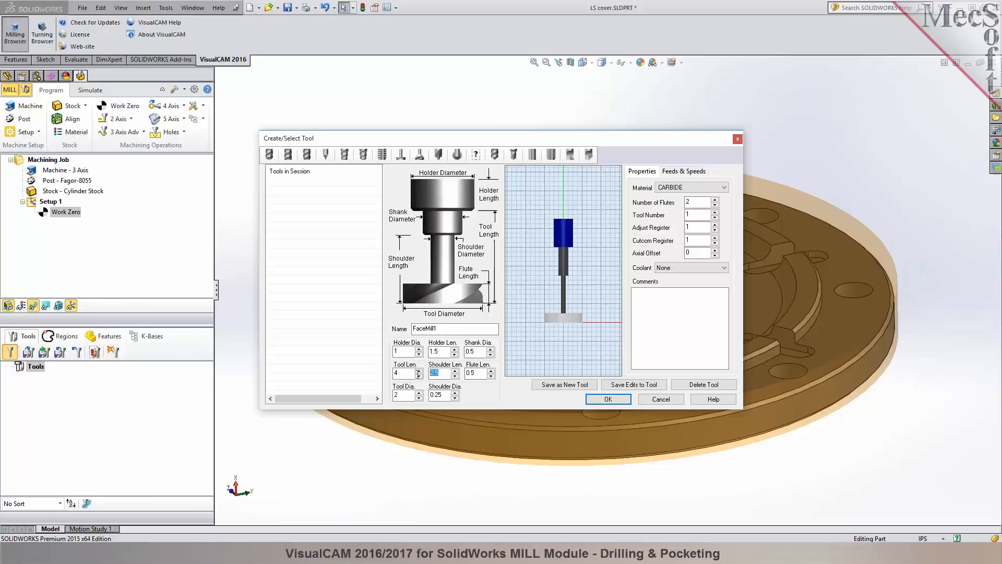
text(0.)
key(Tab)
double_click(396, 373)
key(Tab)
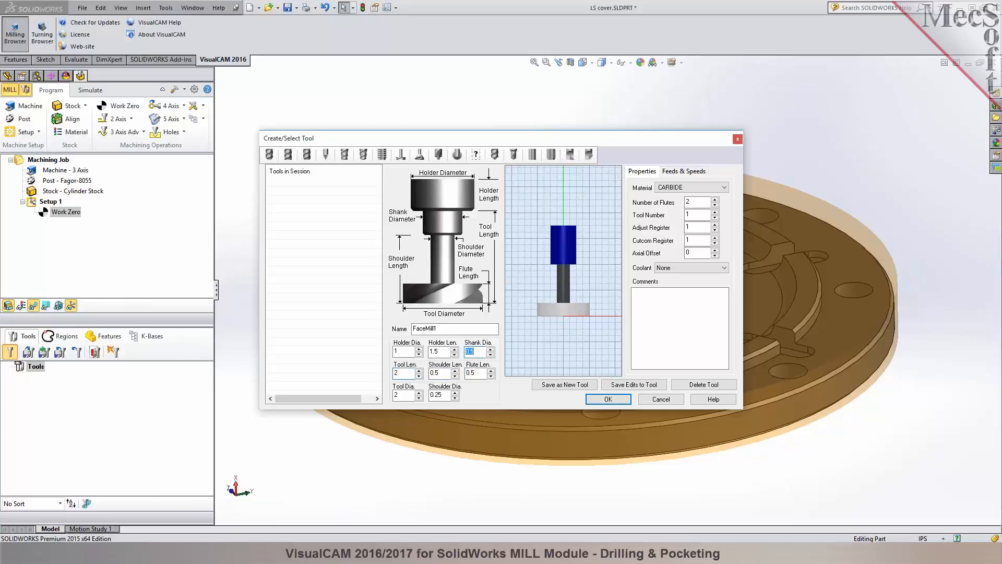
click(436, 395)
key(BackSpace)
key(Tab)
text(FAL)
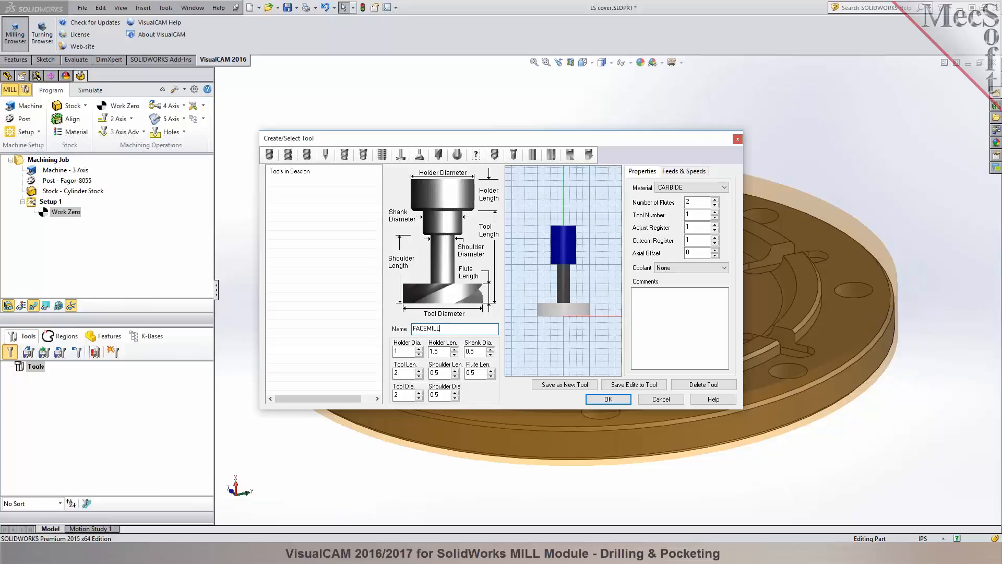
text(EMILL 2 IN)
Define a flat end mill named EM 3/8 with tool and shank diameters of 0.375 in.
drag(557, 137, 233, 136)
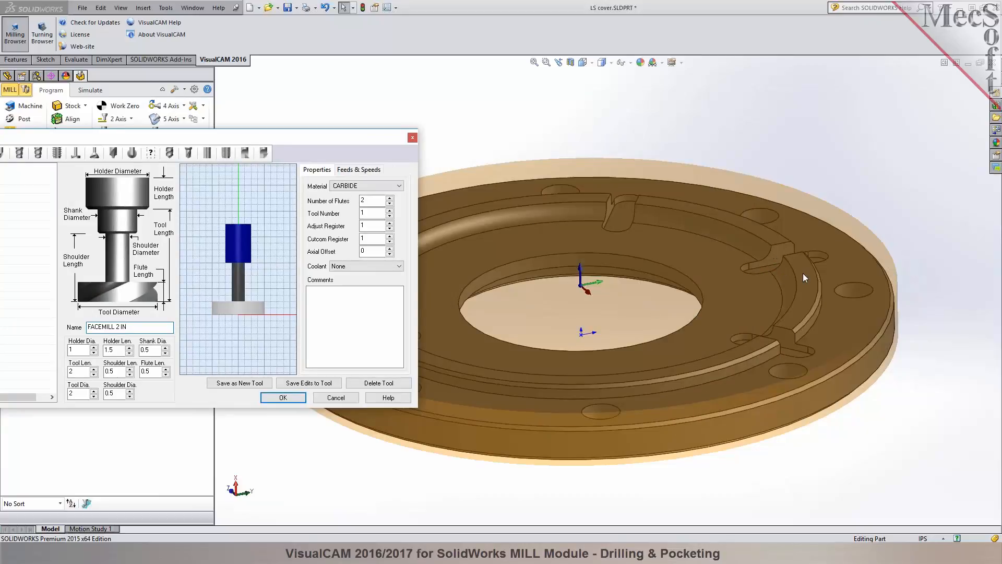
drag(229, 141, 382, 152)
click(117, 168)
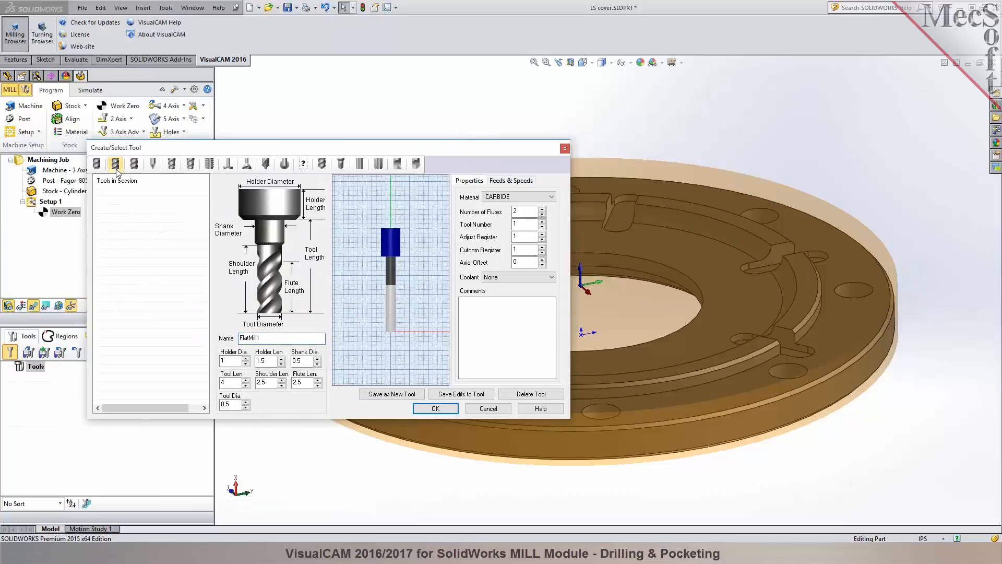
click(695, 247)
drag(231, 405, 211, 404)
double_click(252, 338)
text(F)
click(228, 404)
key(Tab)
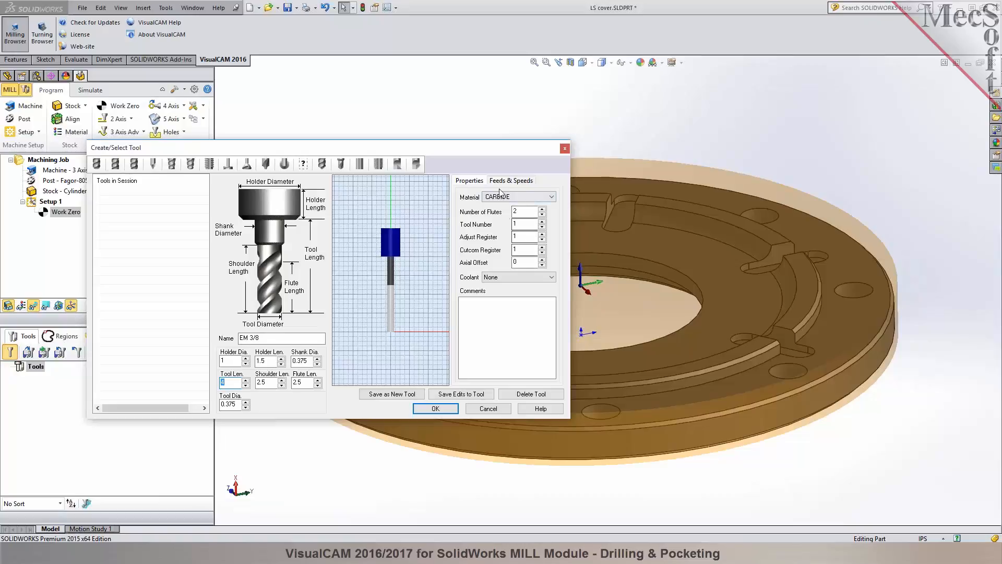
Set the EM 3/8 tool's coolant to Flood and load its feeds and speeds from the table using a surface speed of 250 ft/min.
click(517, 278)
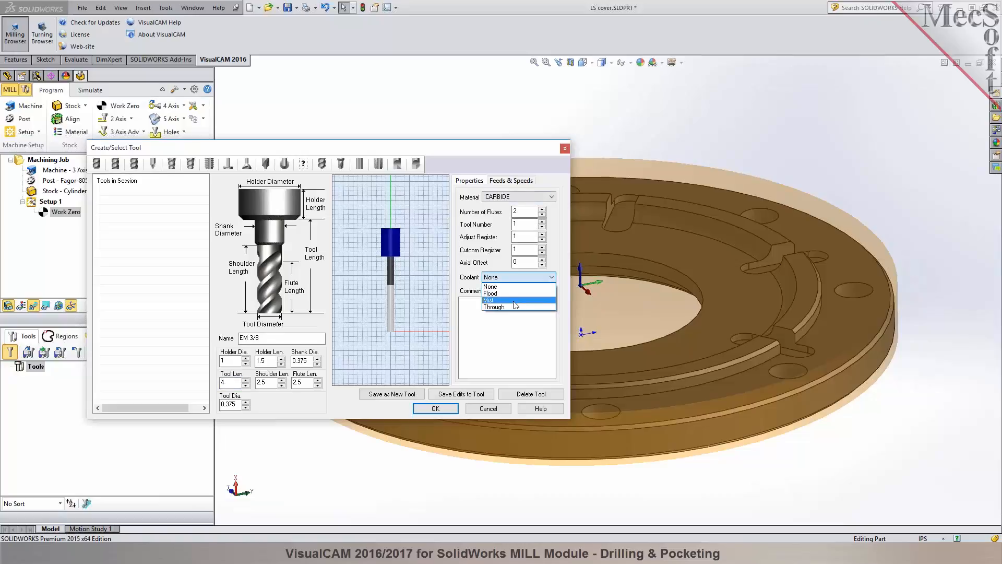
click(513, 295)
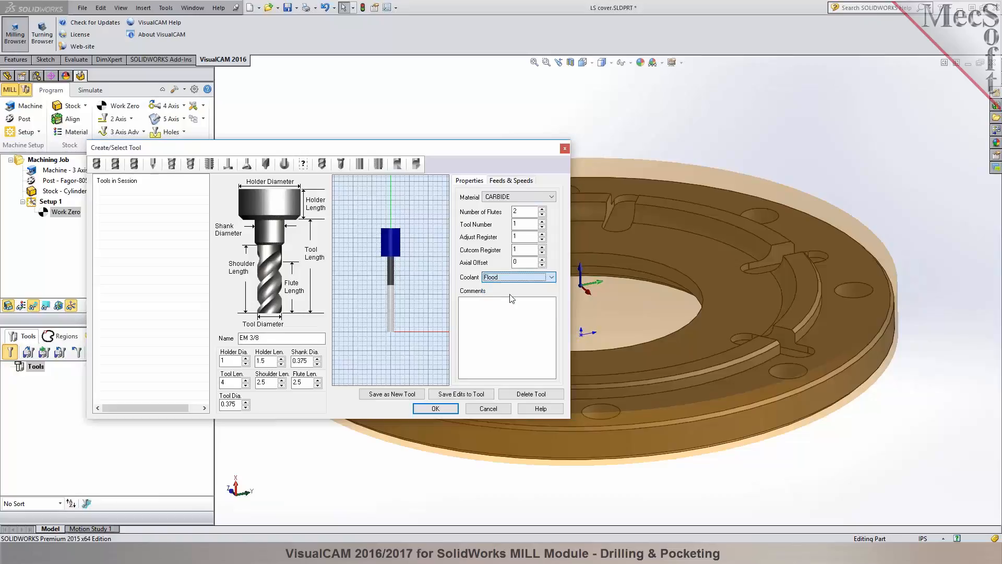
click(511, 181)
click(505, 375)
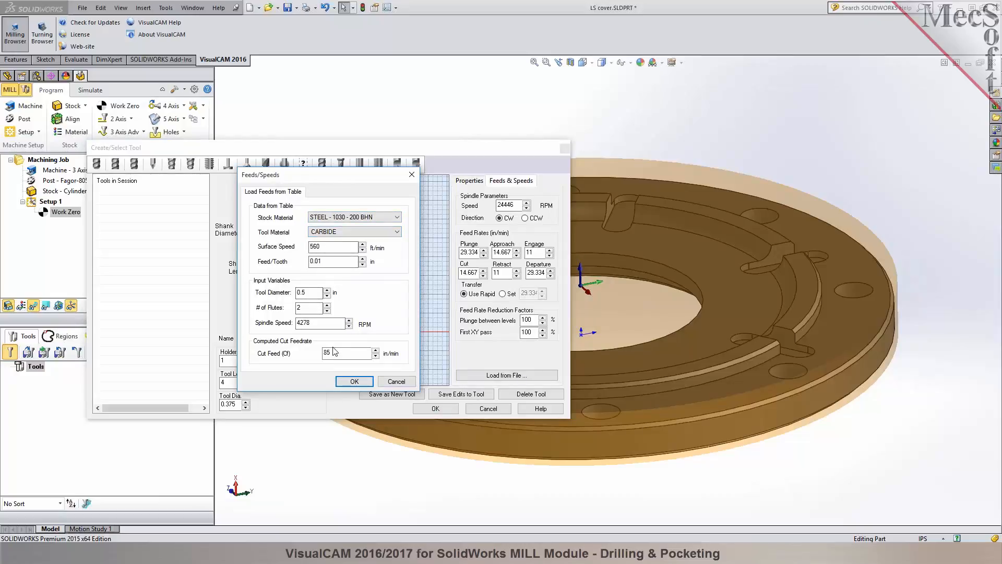
drag(316, 323, 281, 325)
drag(321, 246, 292, 246)
text(250)
click(355, 381)
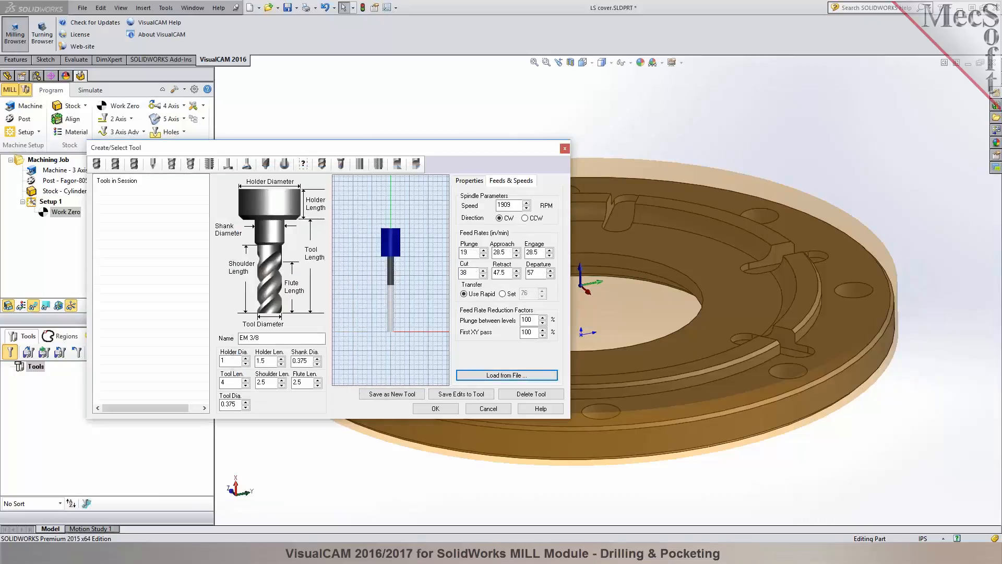
Save the EM 3/8 definition as a new tool, finish creating tools, and select it in the tool list.
click(390, 395)
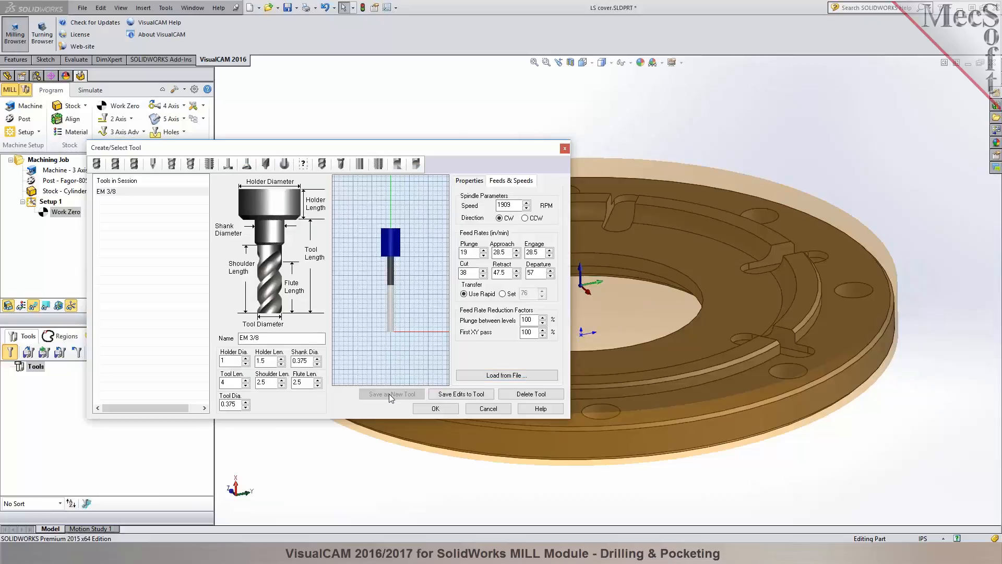
click(436, 408)
click(32, 378)
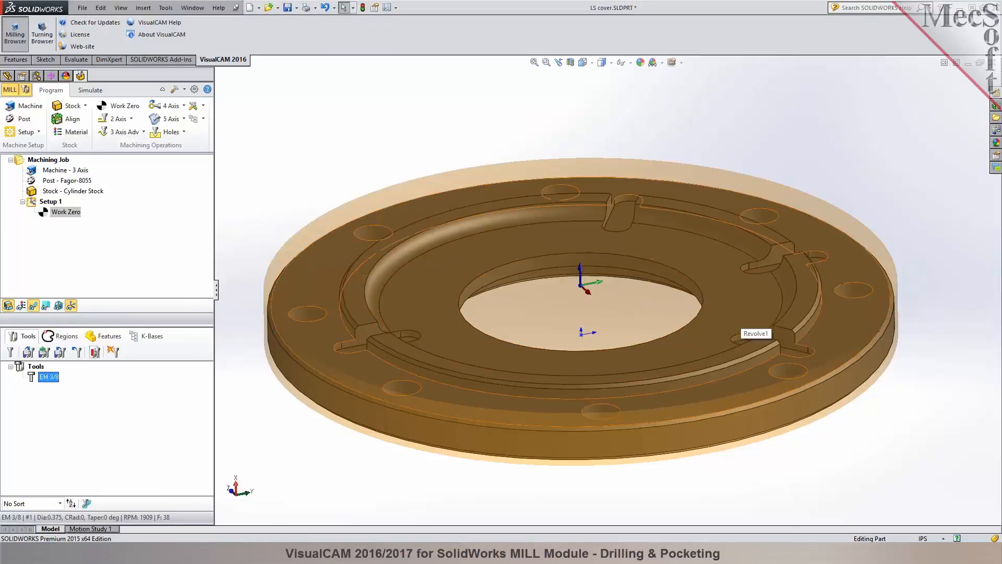
Redefine the cylinder stock along the Z axis by copying the model's bounding cylinder.
right_click(63, 192)
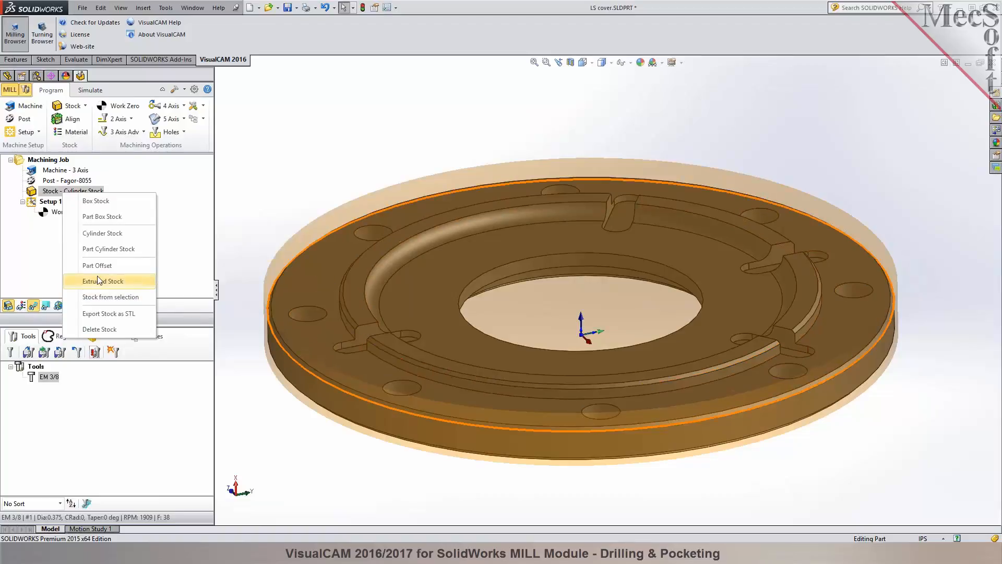
click(106, 237)
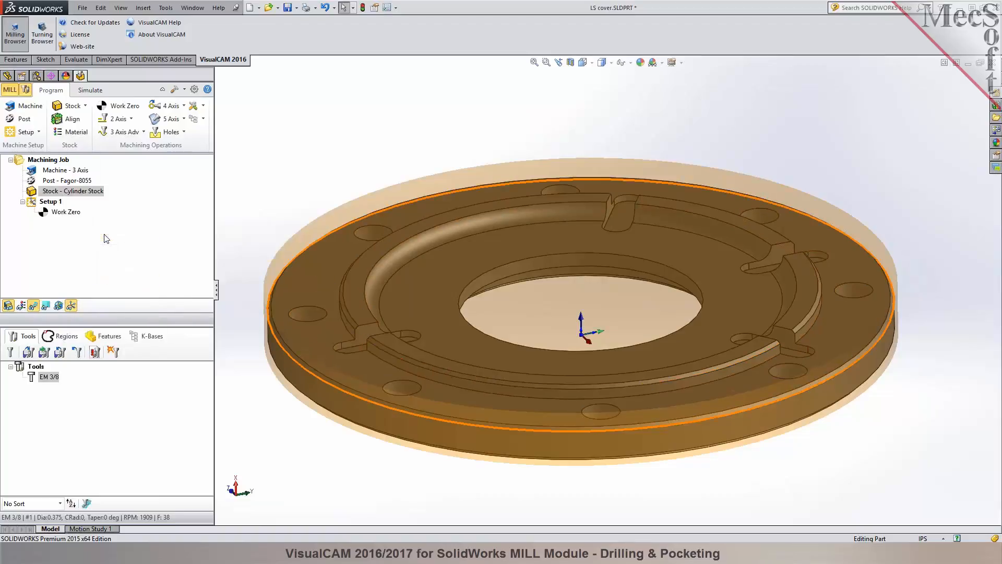
click(120, 314)
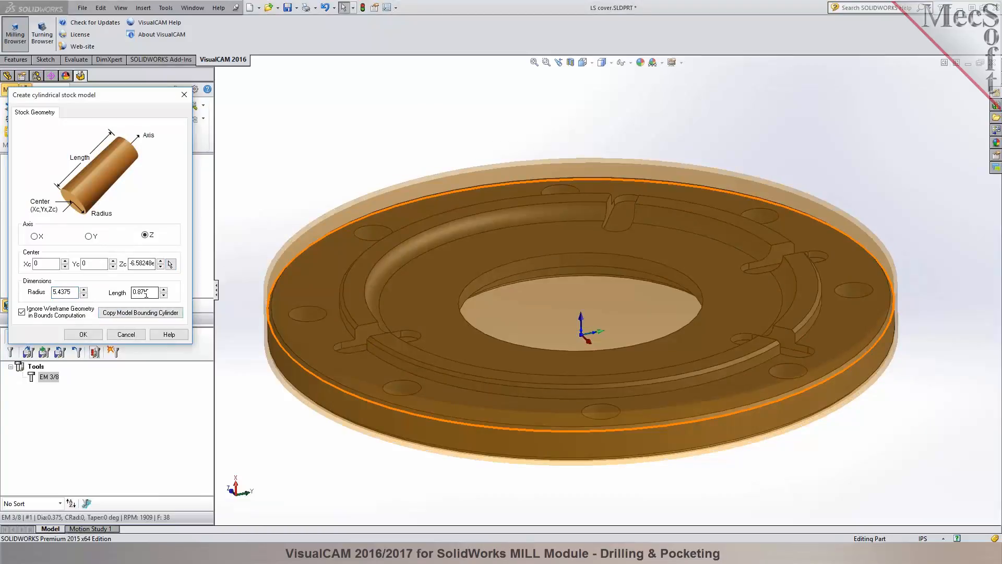
click(83, 335)
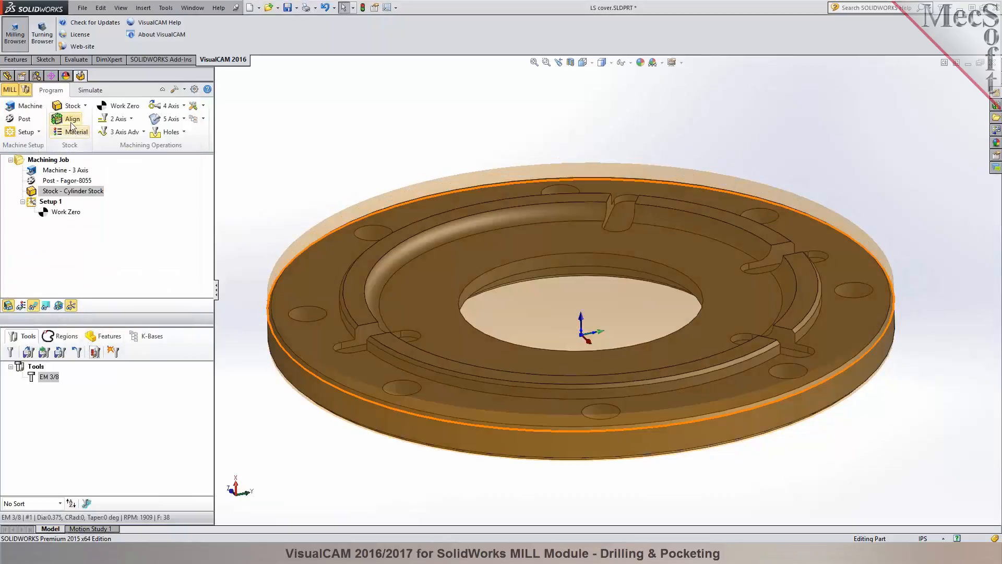
Reset the work zero to the centre of the resized stock's top face.
click(116, 107)
click(45, 388)
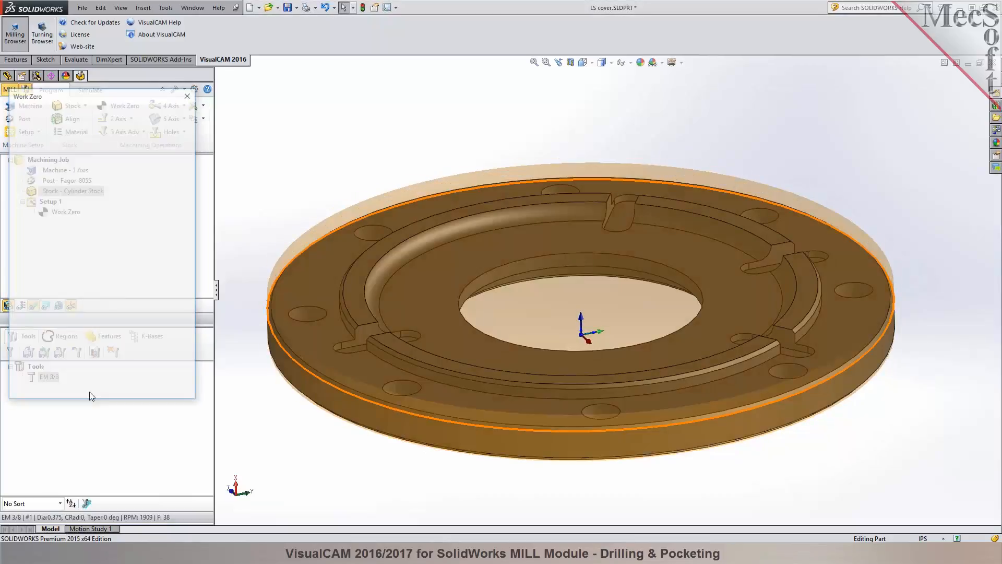
click(62, 212)
double_click(60, 214)
click(83, 226)
click(99, 281)
click(54, 393)
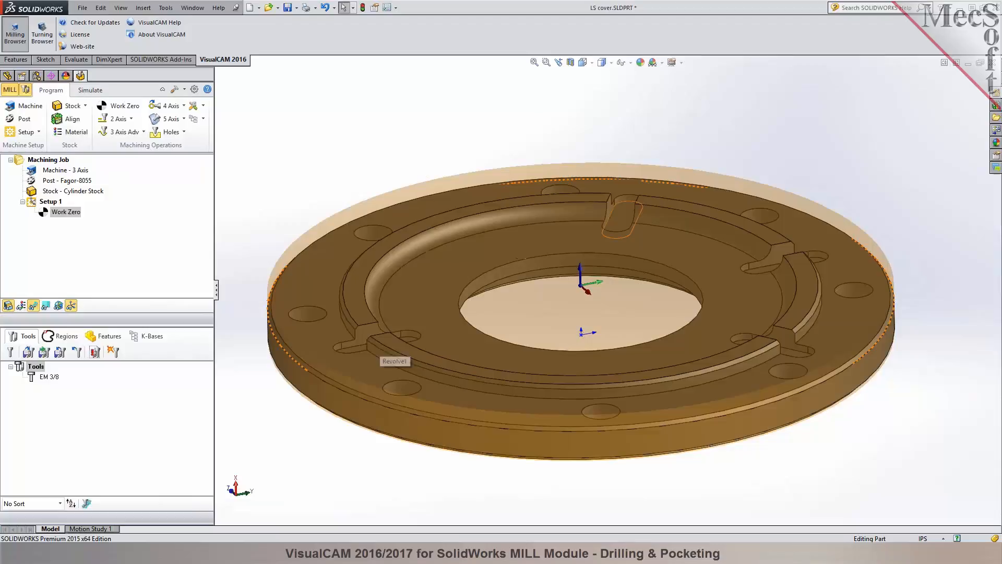
click(787, 364)
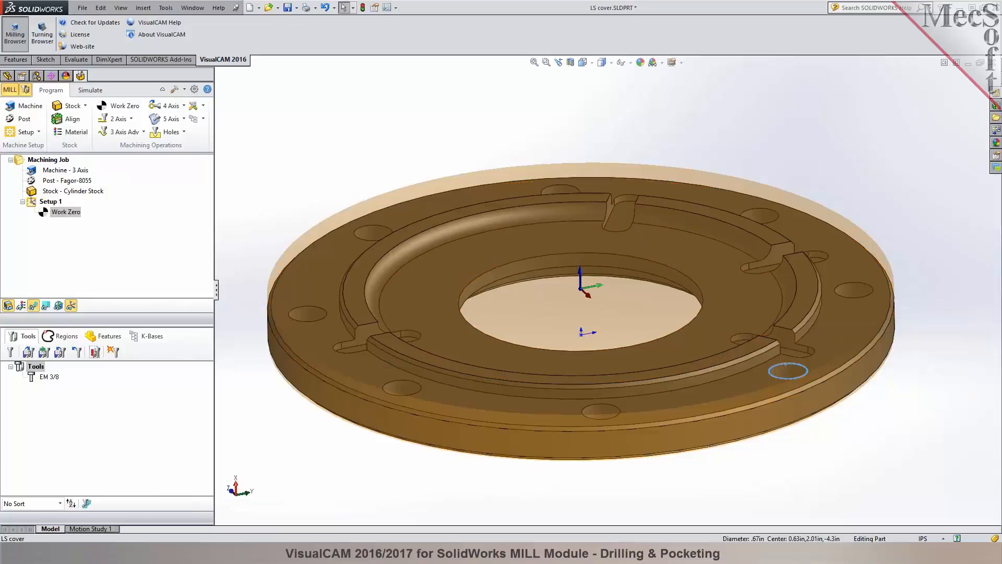
click(935, 402)
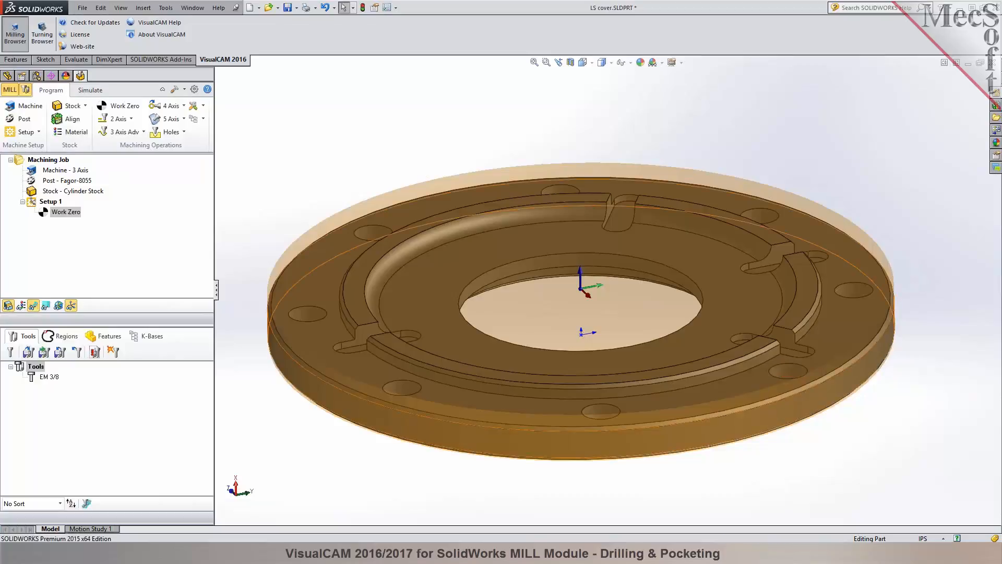
Select the EM 3/8 tool and start a 2 1/2 Axis Pocketing operation.
click(49, 377)
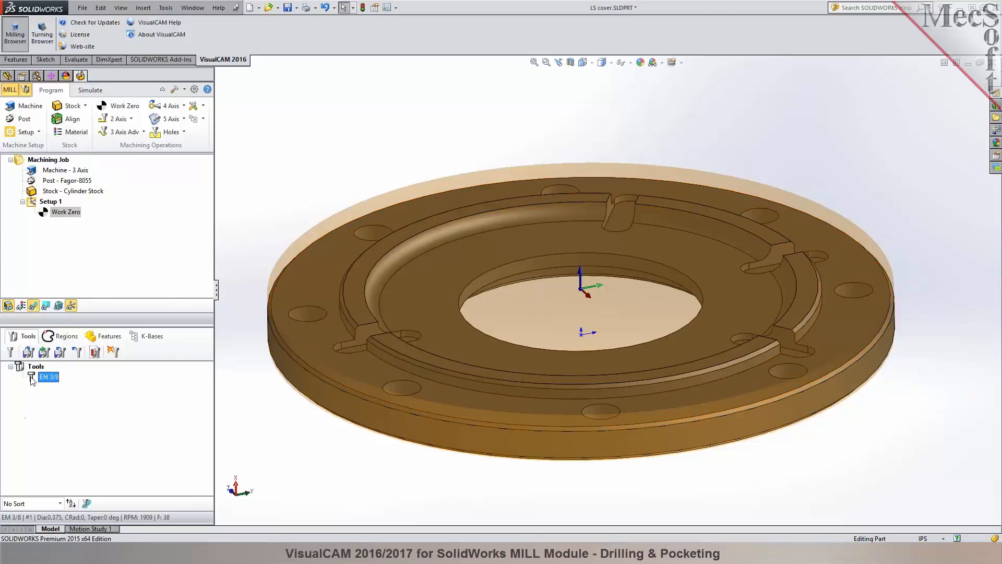
middle_drag(638, 339, 646, 412)
middle_drag(639, 400, 642, 370)
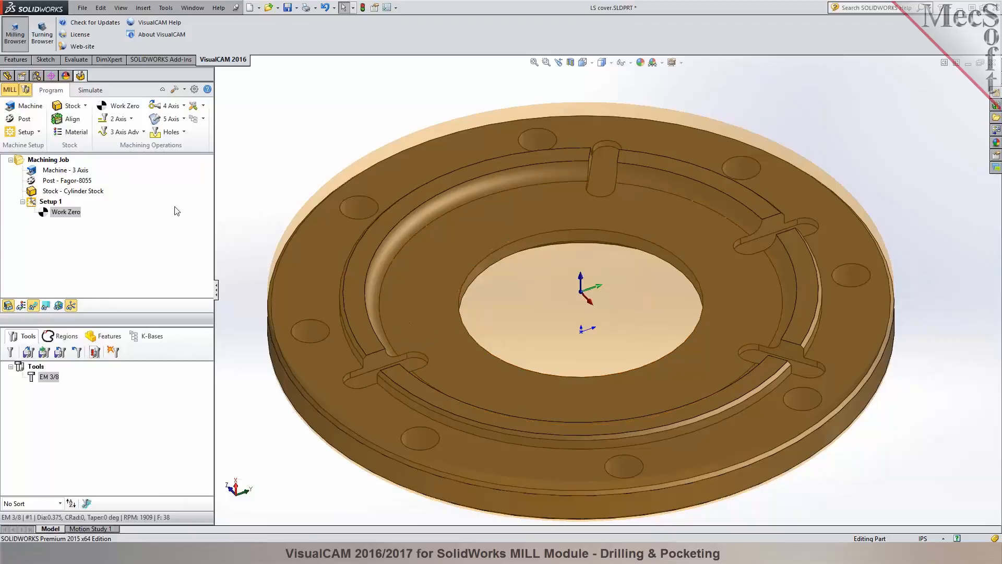
click(132, 119)
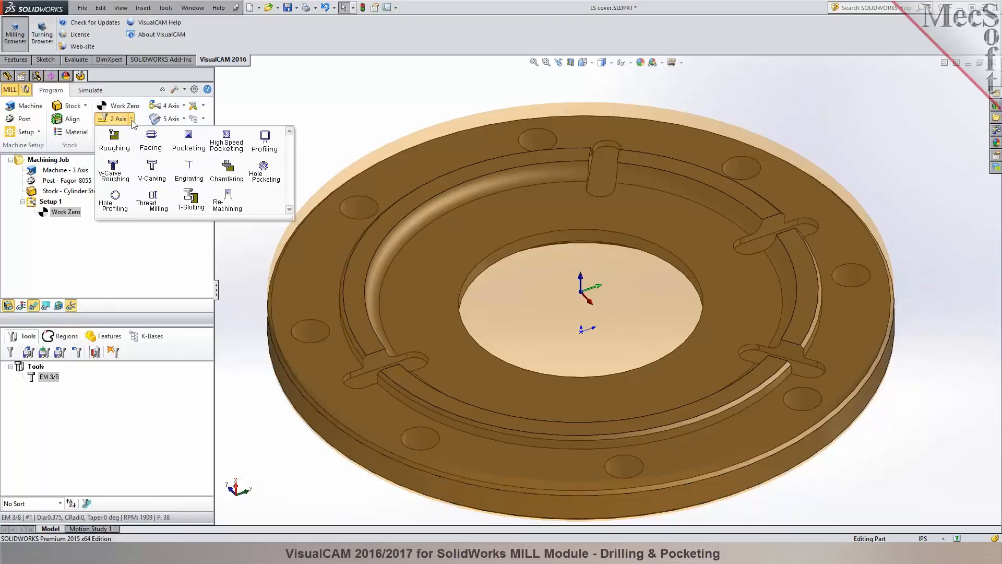
click(196, 150)
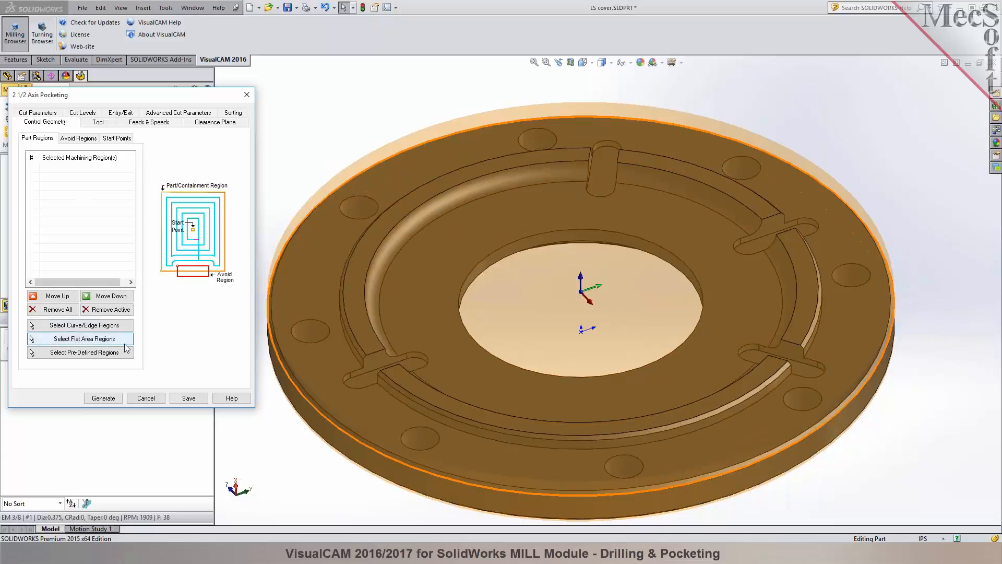
Select the closed edge loops of the four rounded slots in the cover as the pocketing regions.
click(85, 325)
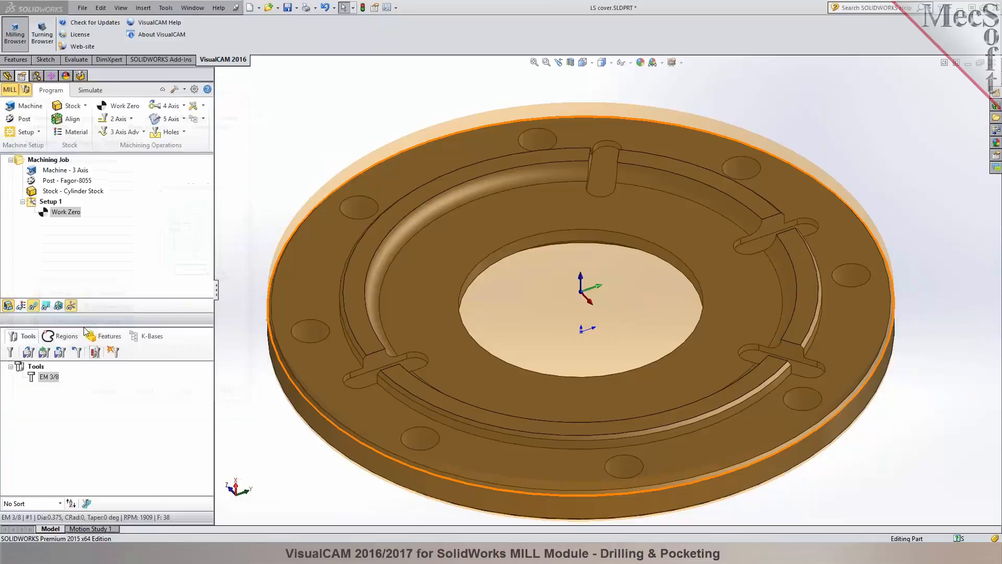
right_click(603, 150)
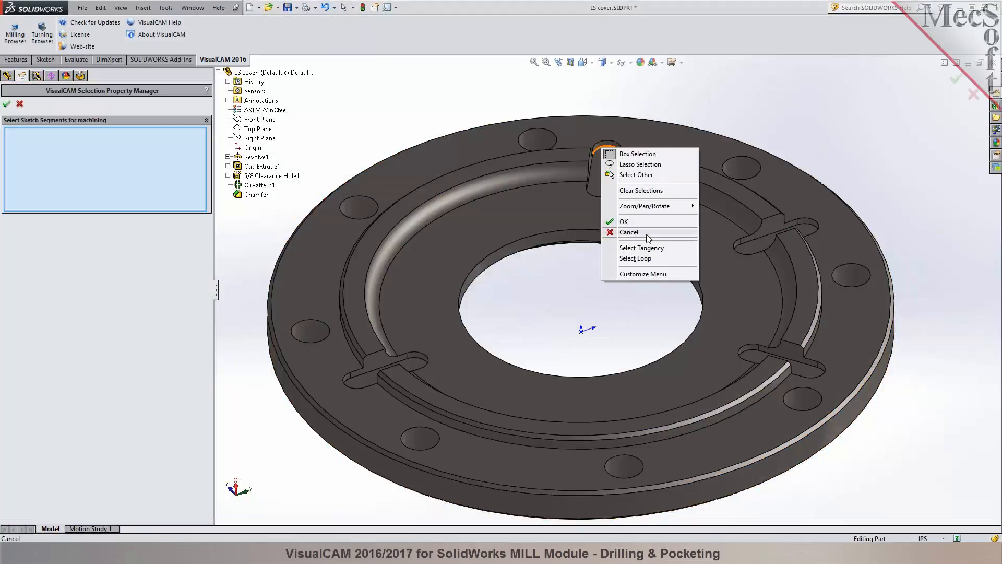
click(636, 258)
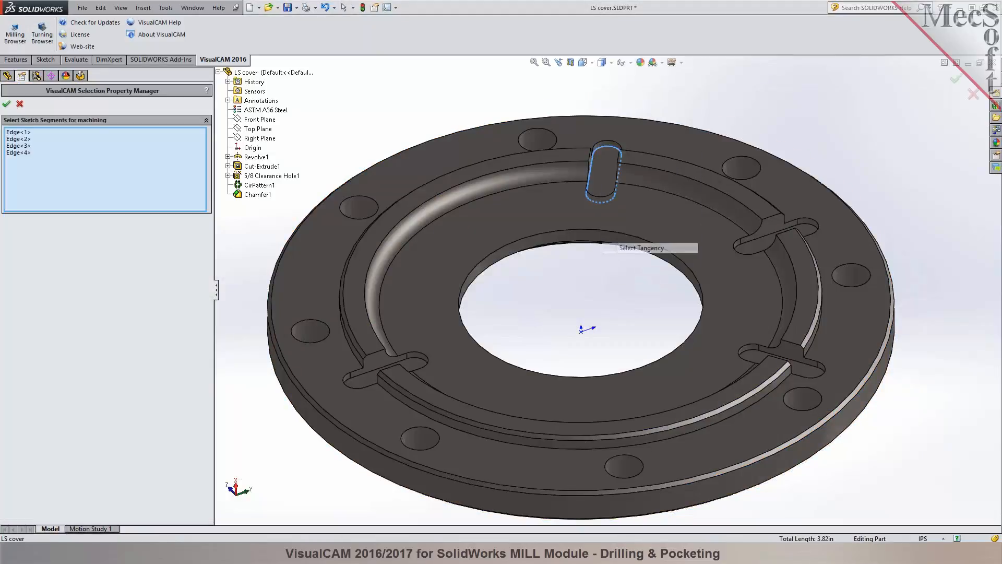
right_click(807, 228)
click(840, 336)
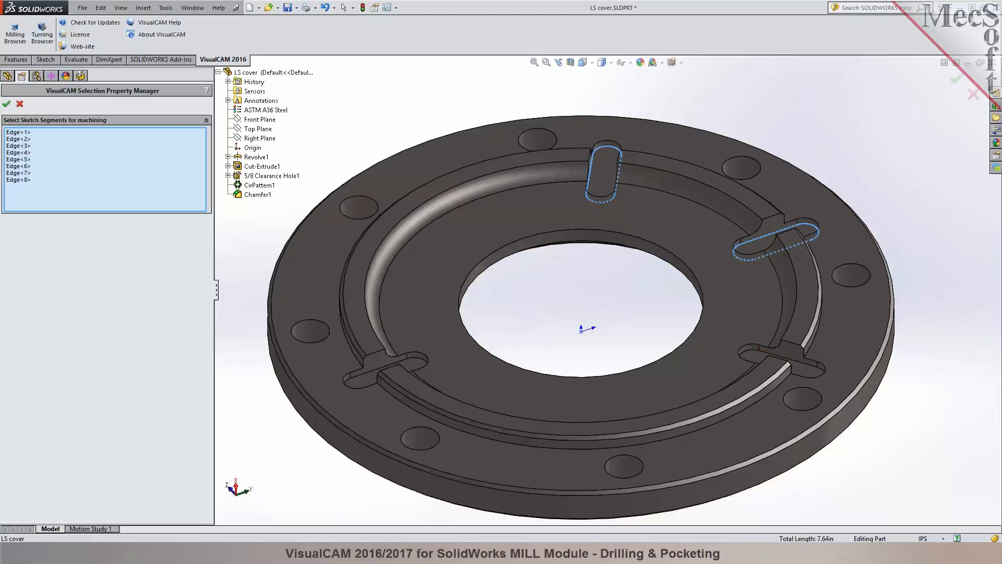
right_click(756, 352)
click(788, 450)
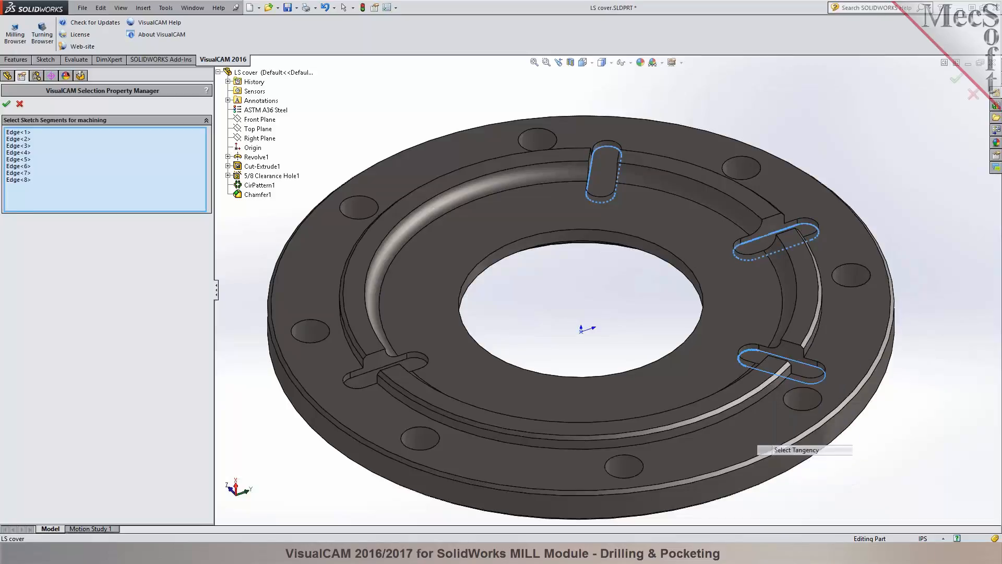
right_click(415, 359)
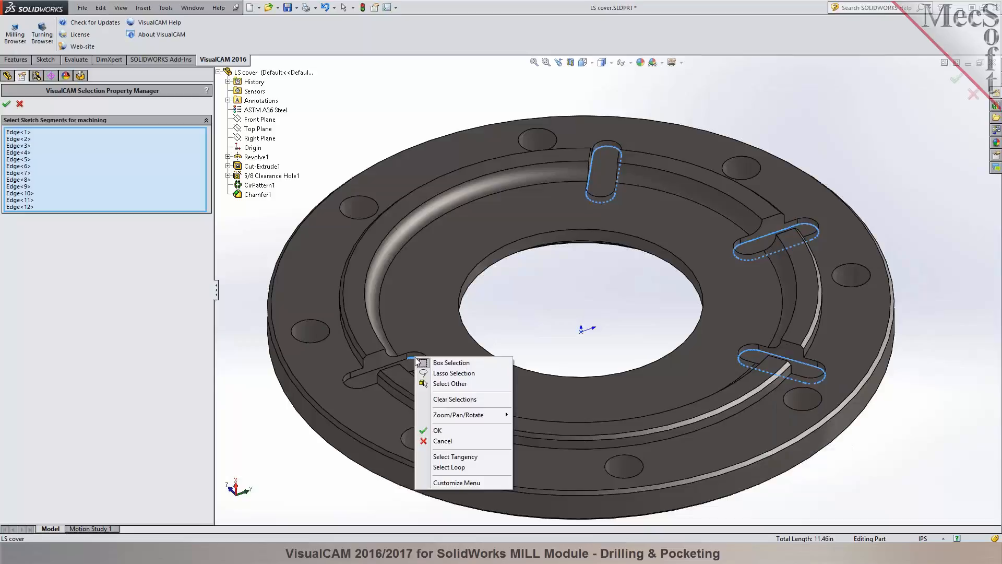
click(469, 462)
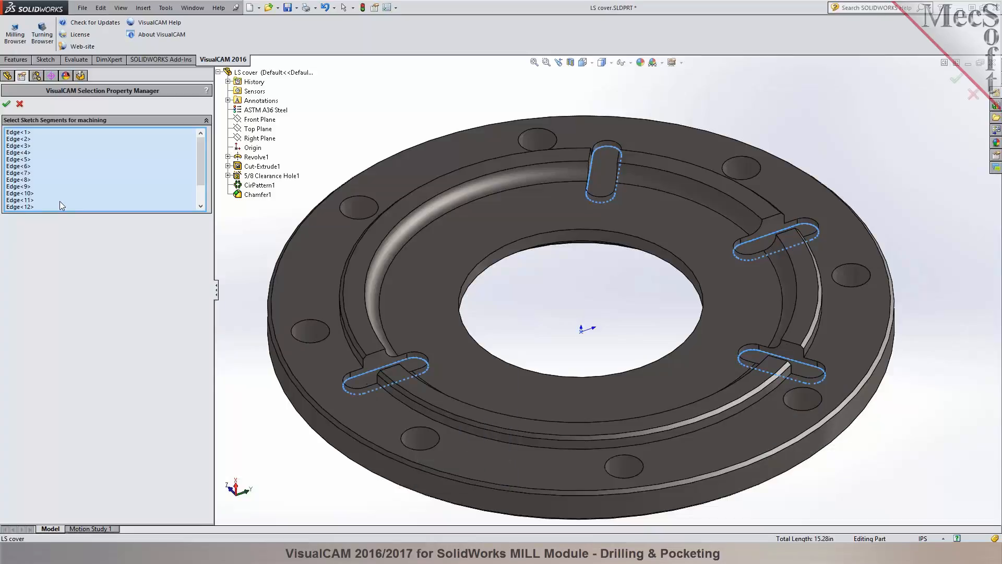
click(6, 105)
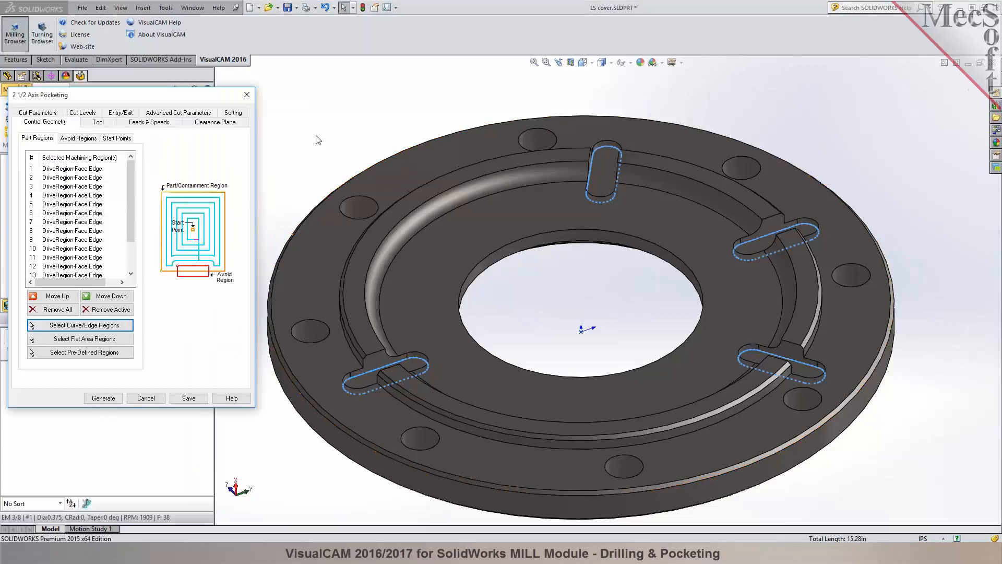
Choose EM 3/8 as the pocketing operation's tool and check its feeds and speeds.
mouse_move(324, 130)
middle_down()
mouse_move(324, 173)
mouse_move(324, 113)
middle_up()
drag(132, 177, 124, 152)
click(94, 124)
click(53, 153)
click(154, 124)
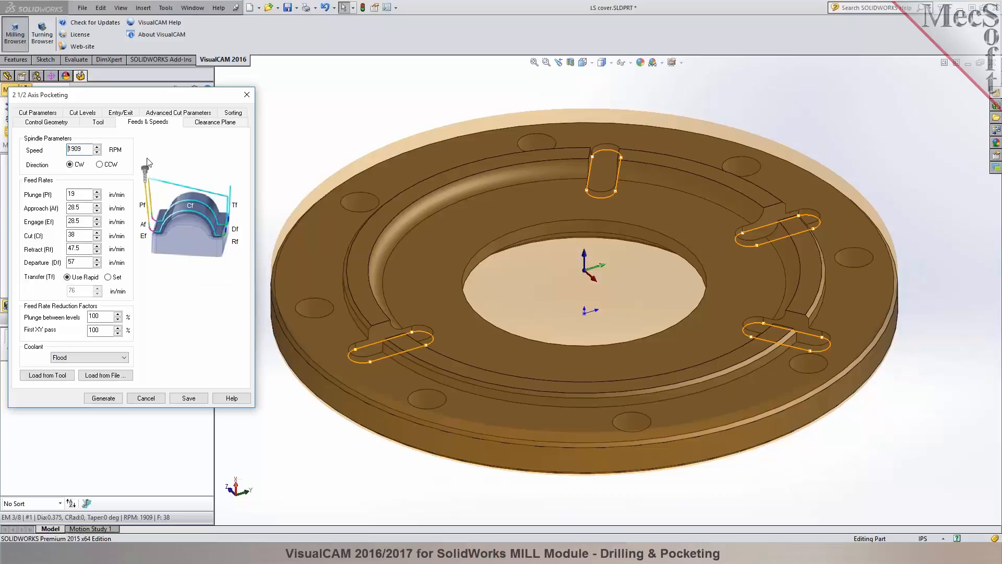
Define the clearance plane as Stock Max Z + Dist with a distance of 0.25, and inspect its position above the part.
click(218, 122)
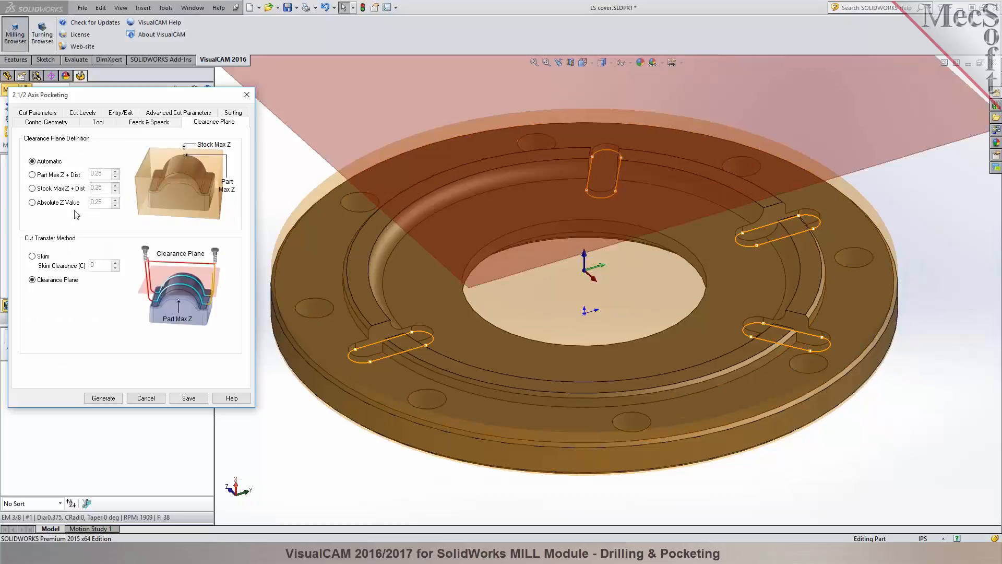
click(60, 189)
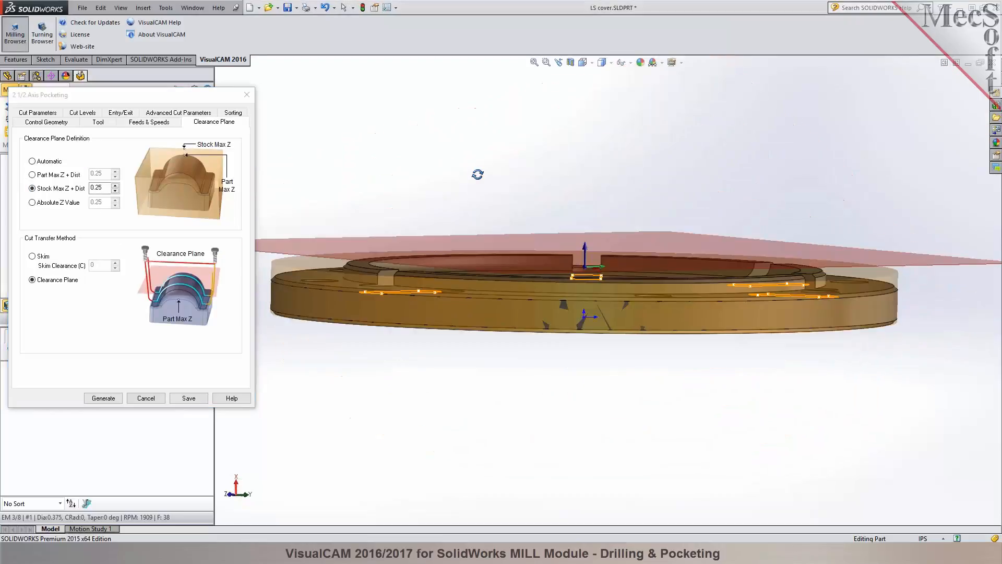
middle_drag(479, 176, 476, 232)
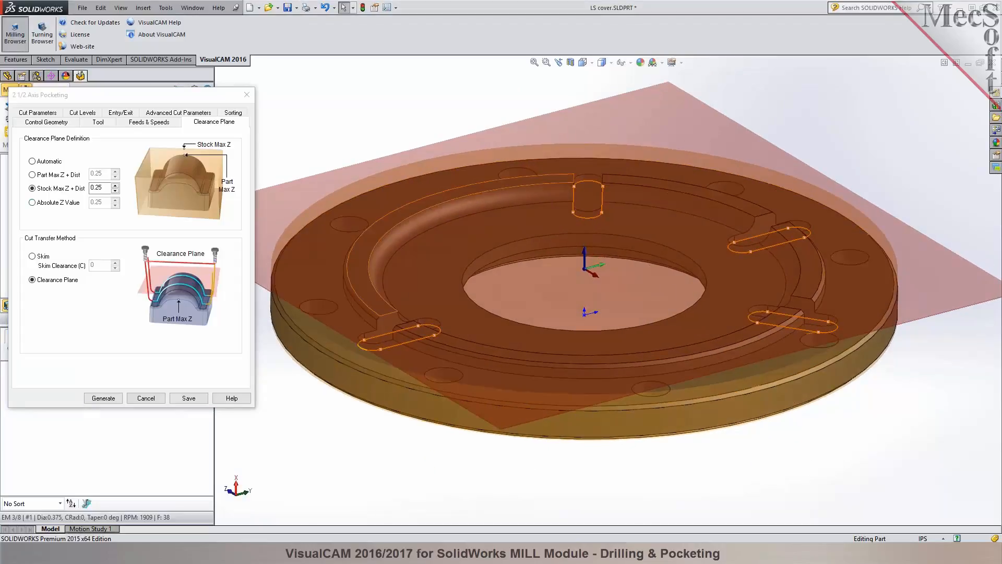
scroll(447, 297, up, 2)
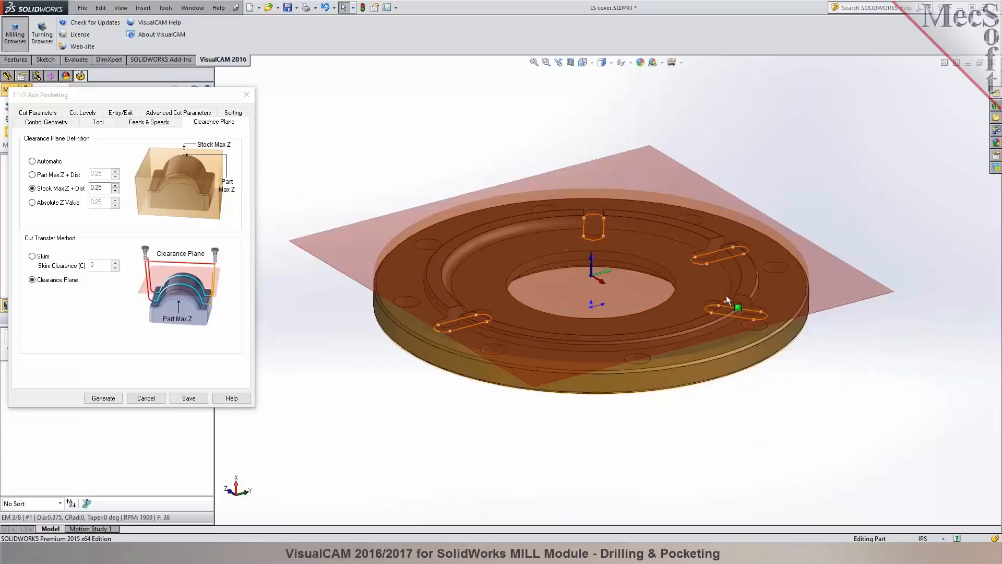
scroll(679, 273, down, 1)
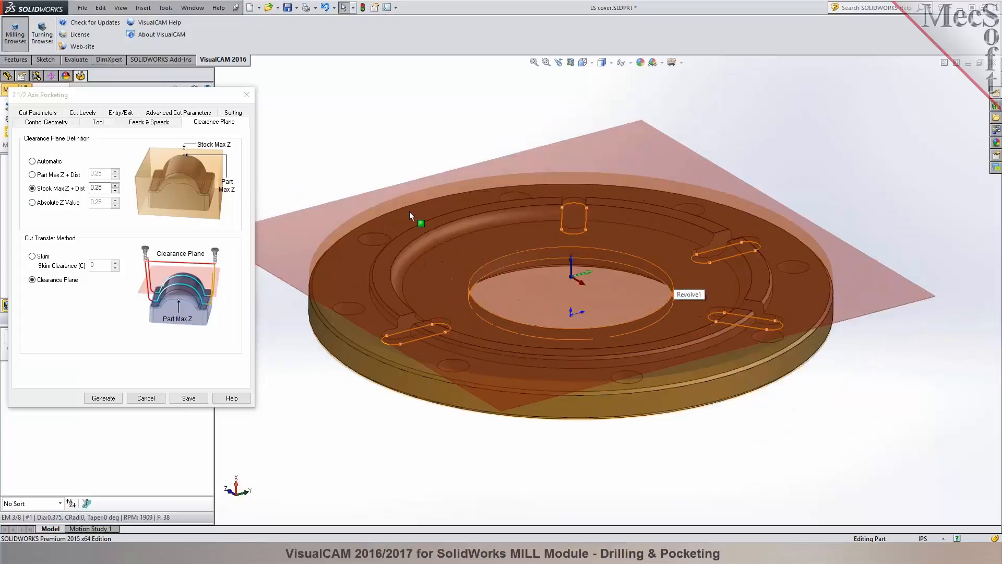
Set the pocketing tolerance to 0.001, the stock allowance to 0.015 and the cut direction to Climb (Down Cut).
click(42, 114)
click(42, 114)
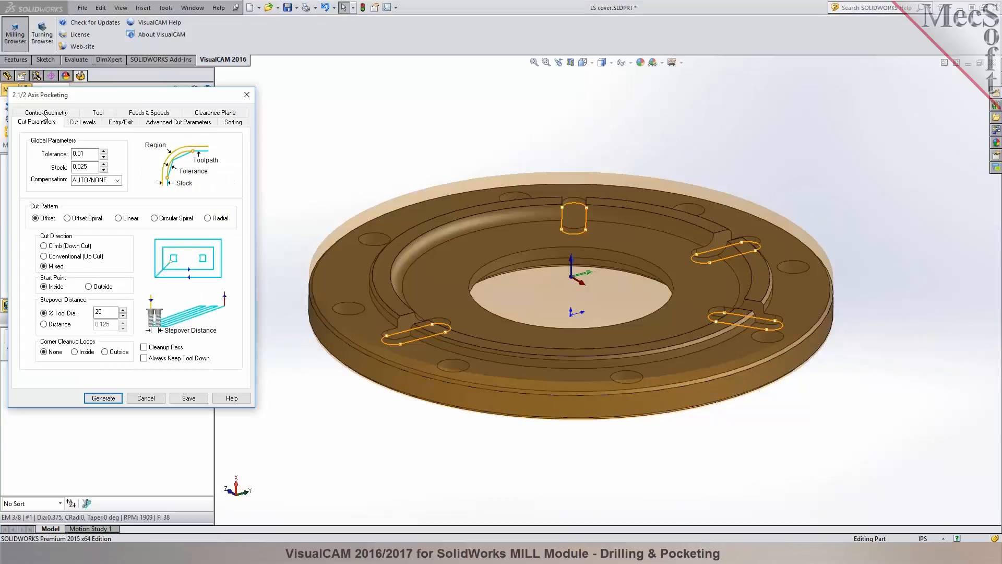
click(81, 153)
key(Tab)
scroll(569, 222, down, 4)
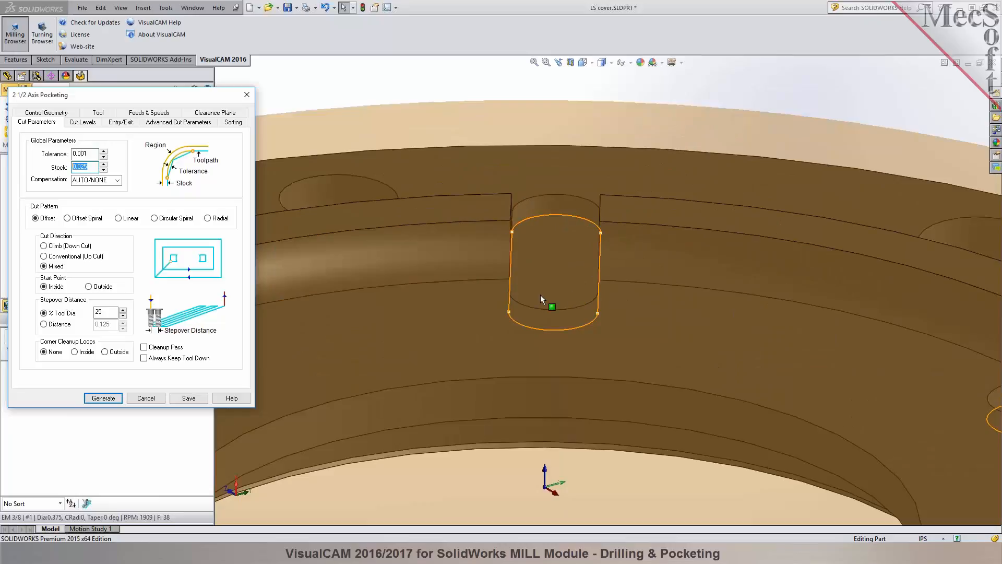
click(82, 167)
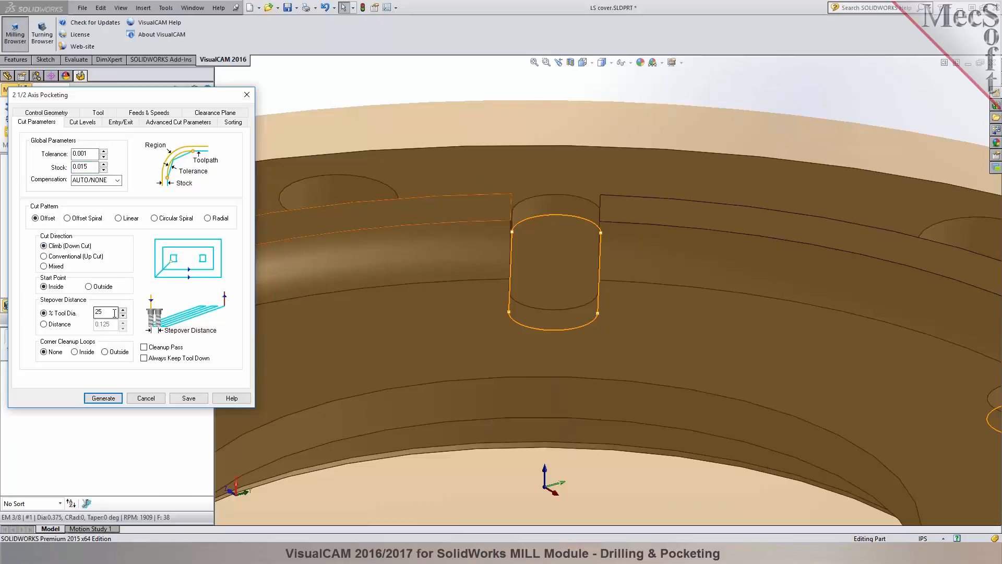
Set the cut geometry location to At Bottom and pick the 0.375 total cut depth from the raised rim face to the slot floor.
click(80, 125)
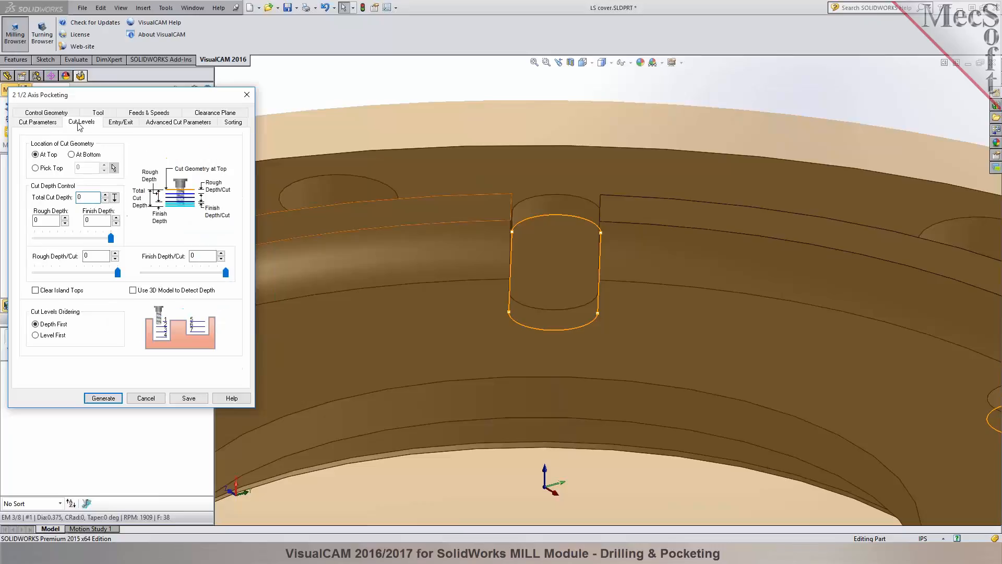
mouse_move(538, 277)
middle_down()
mouse_move(530, 233)
mouse_move(537, 261)
middle_up()
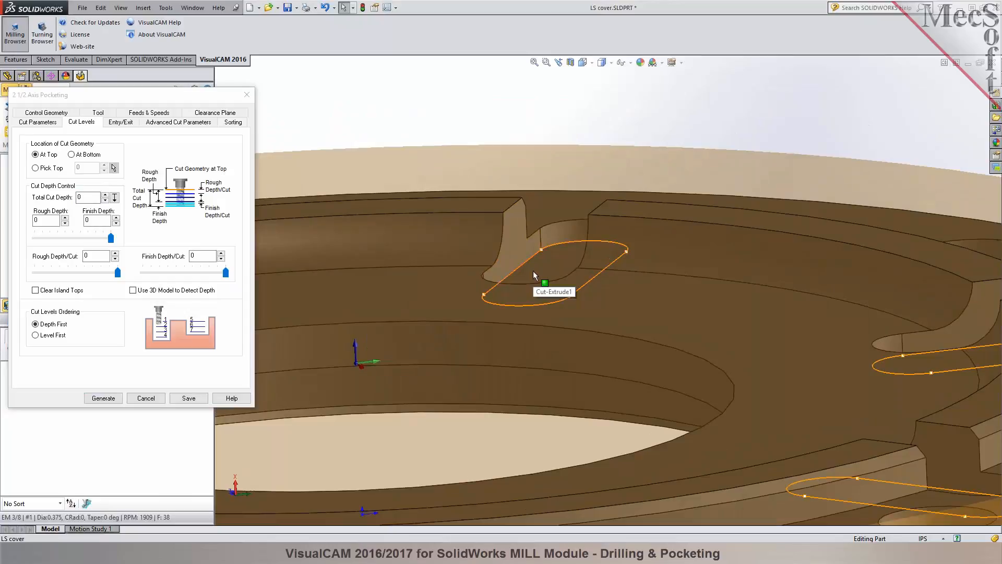
click(76, 157)
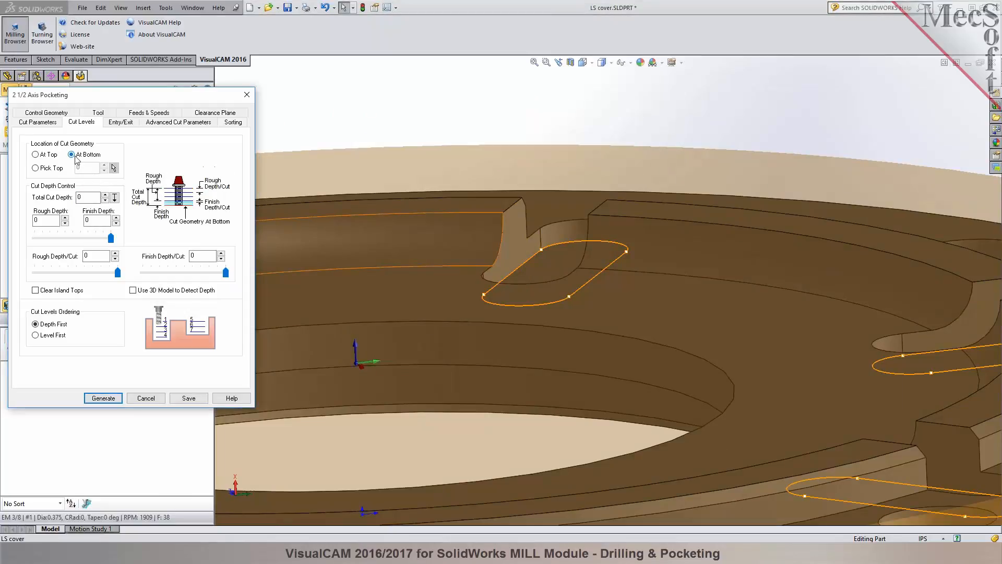
click(114, 198)
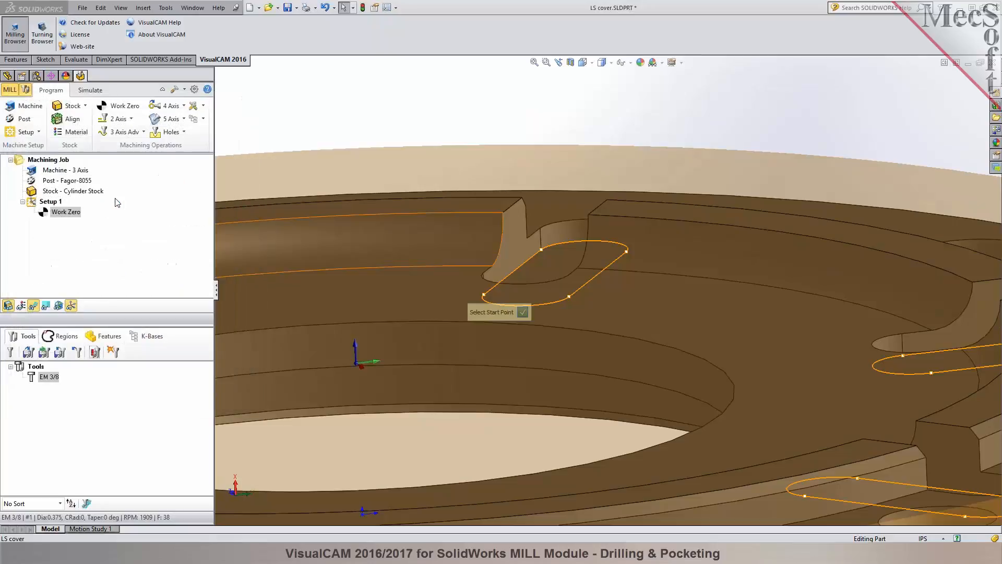
click(476, 198)
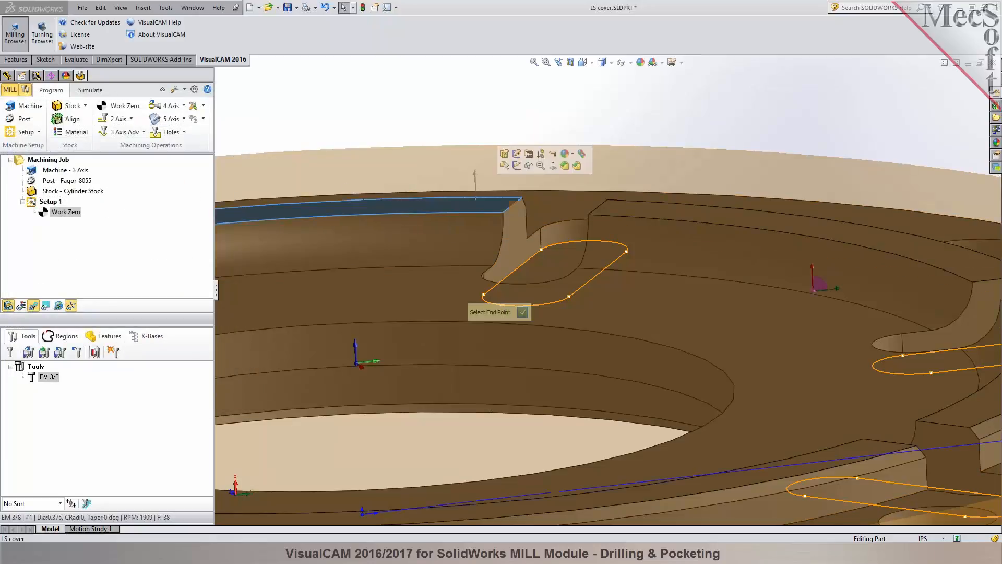
click(550, 262)
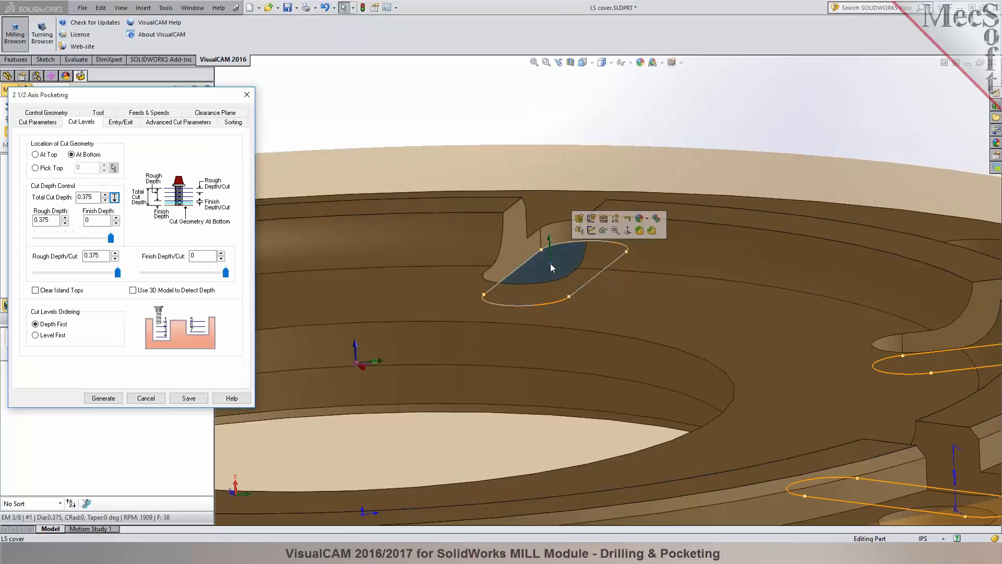
Reduce the rough depth per cut, check the entry and exit motions, and generate the pocketing toolpath.
click(95, 197)
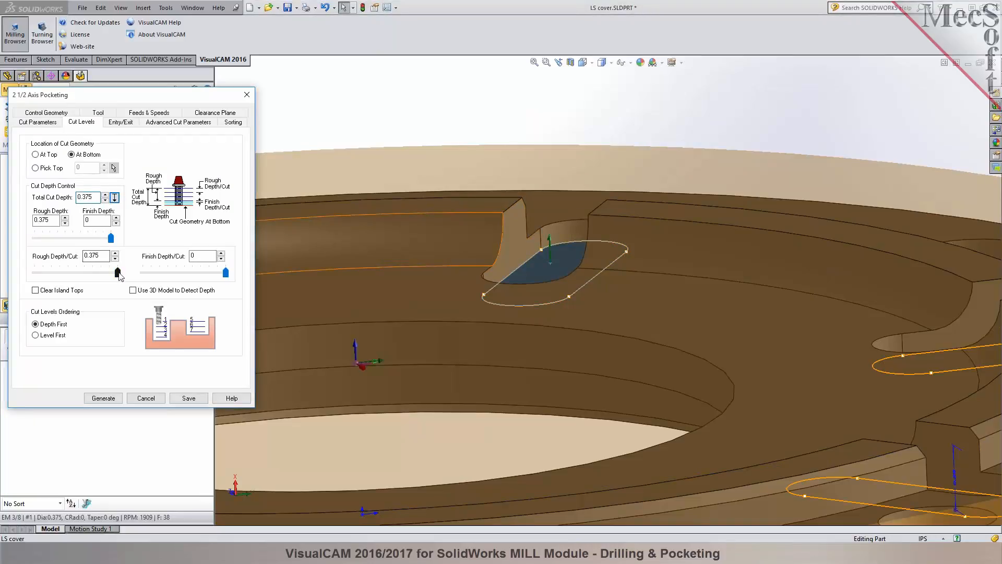
drag(117, 274, 53, 281)
click(120, 123)
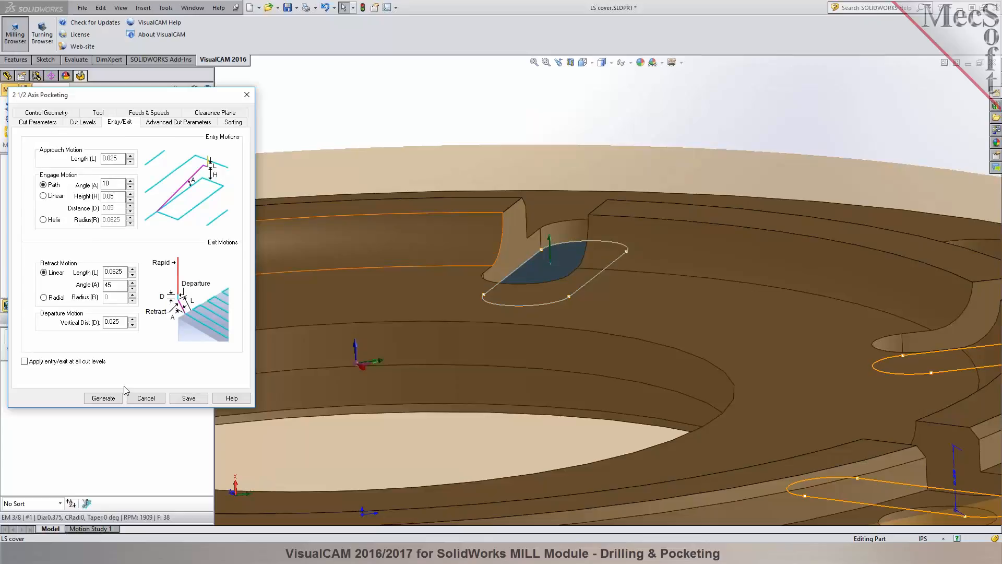
click(112, 398)
Examine the generated pocketing toolpaths in the four slots, up close and across the whole cover.
middle_drag(491, 131, 496, 218)
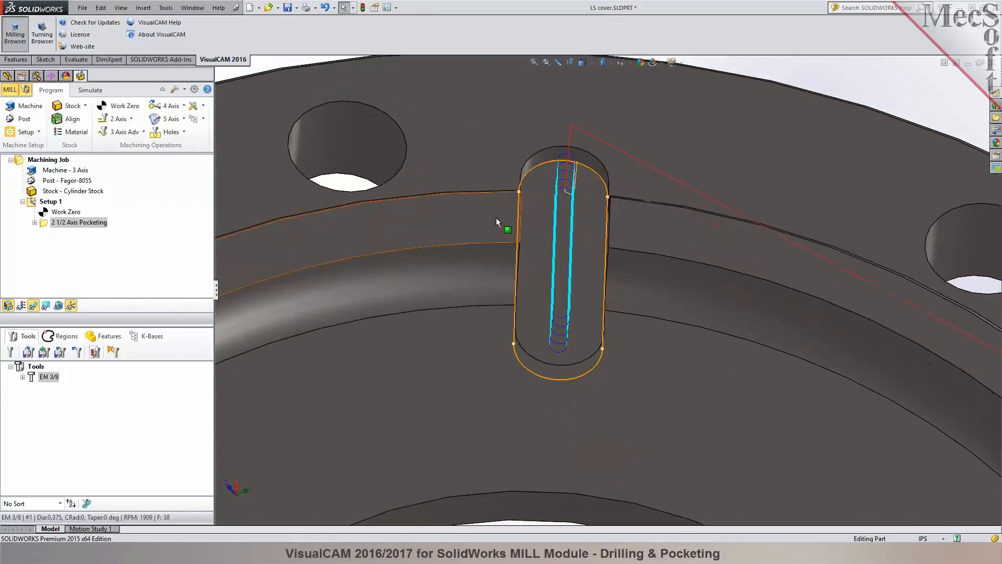
scroll(496, 217, up, 6)
scroll(557, 329, down, 2)
middle_drag(563, 366, 557, 330)
scroll(693, 399, down, 2)
middle_drag(554, 264, 543, 265)
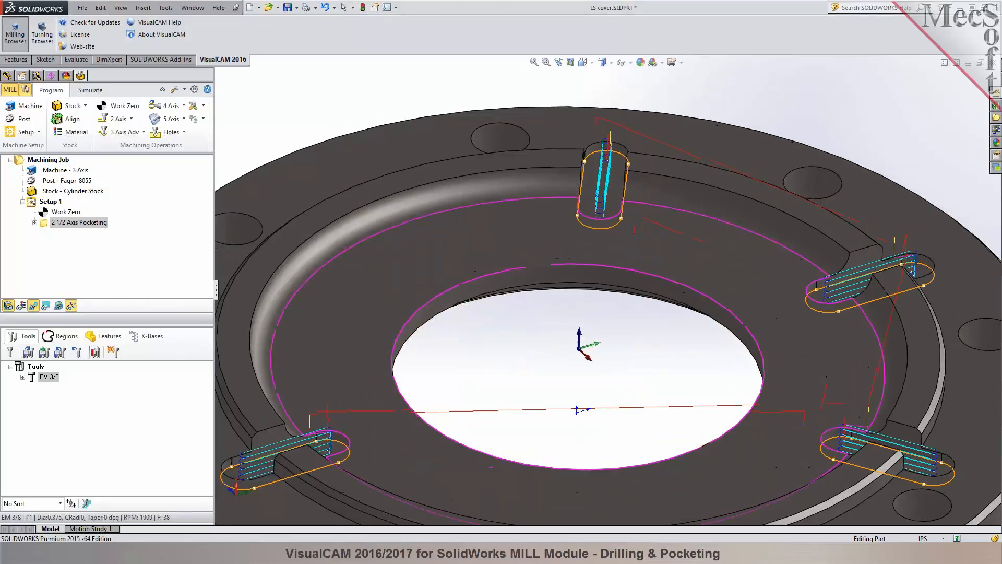
middle_drag(594, 369, 586, 376)
scroll(585, 371, up, 4)
scroll(791, 332, down, 2)
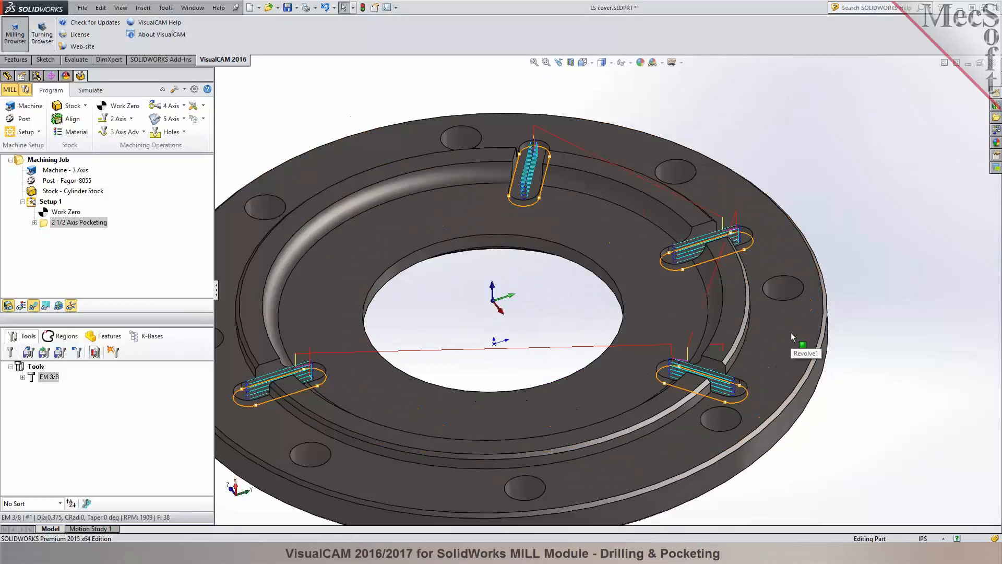
scroll(517, 332, up, 1)
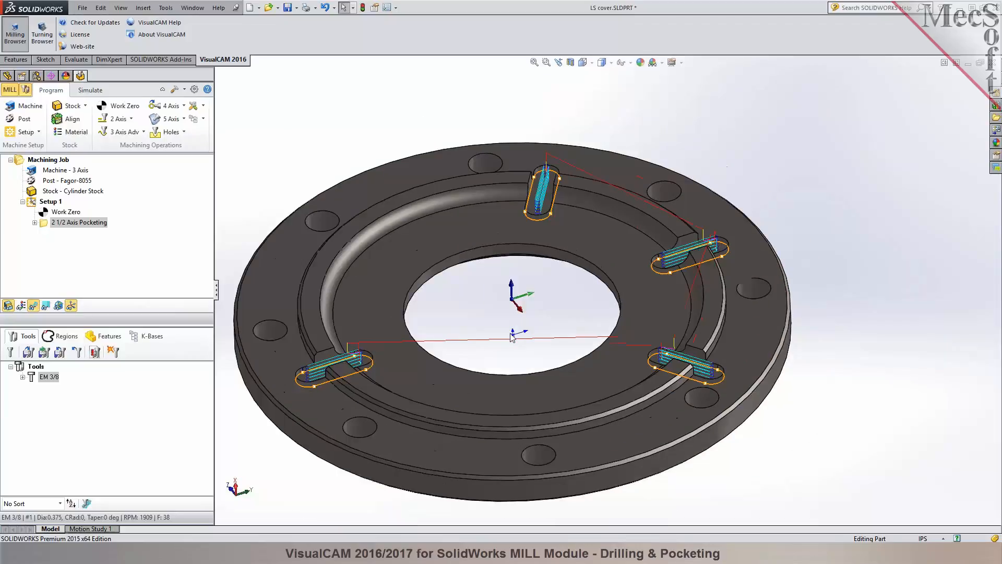
scroll(473, 332, down, 1)
scroll(483, 333, up, 1)
scroll(477, 323, down, 1)
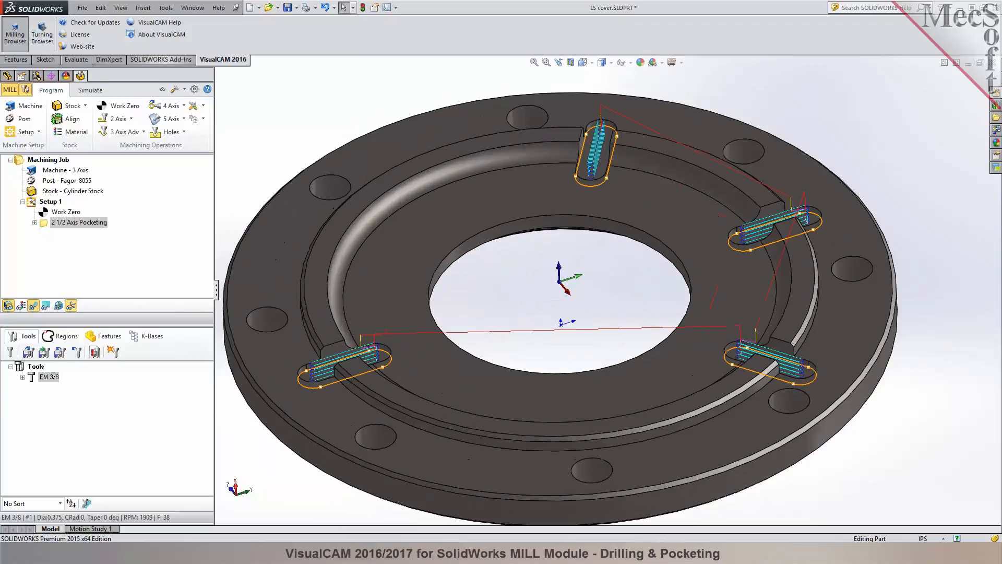
Simulate the 2 1/2 Axis Pocketing operation's material removal on the cylinder stock.
click(90, 90)
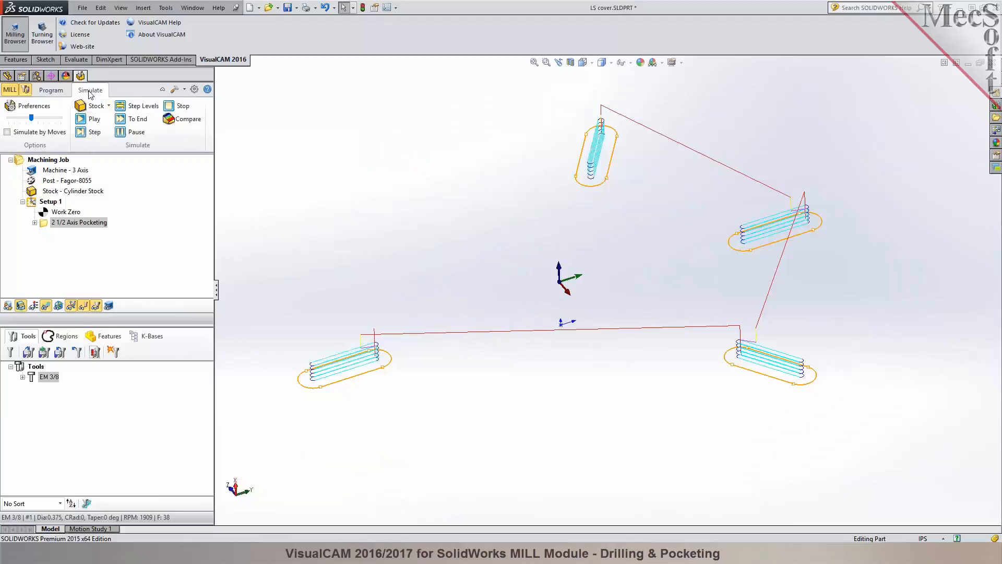
click(45, 226)
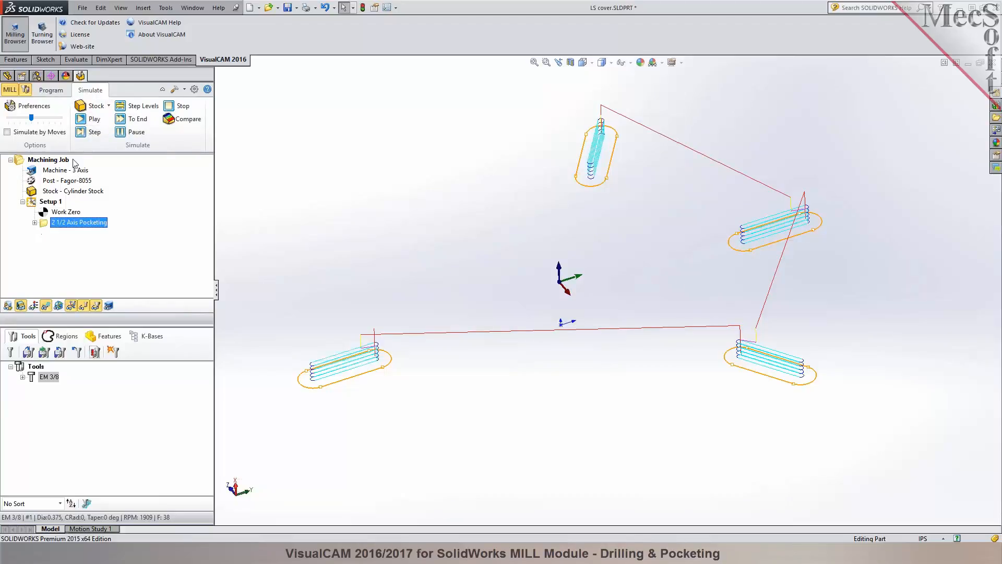
click(89, 121)
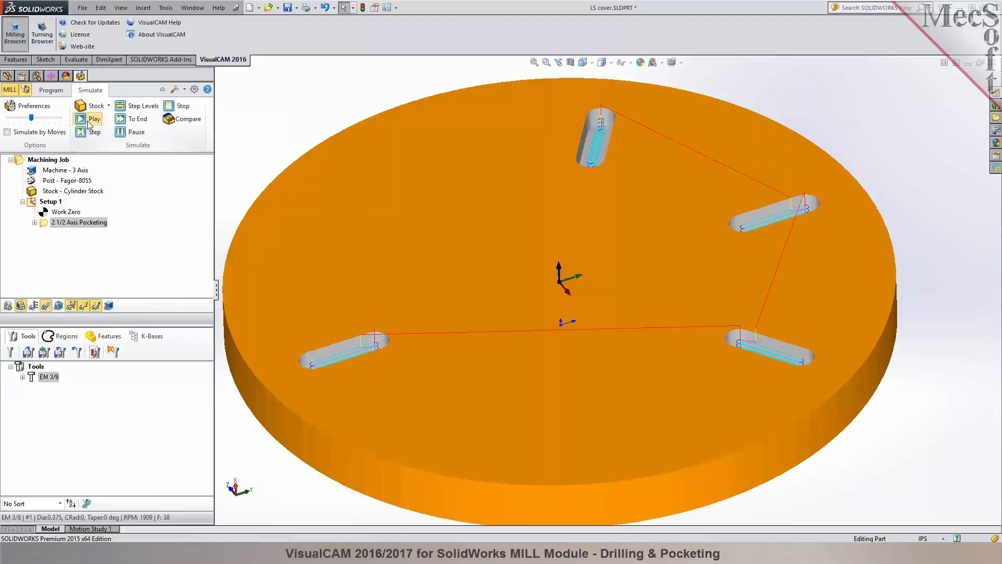
mouse_move(309, 128)
middle_down()
mouse_move(306, 182)
mouse_move(307, 118)
middle_up()
Return from simulation to programming and hide the stock so only the part and toolpaths are displayed.
click(51, 91)
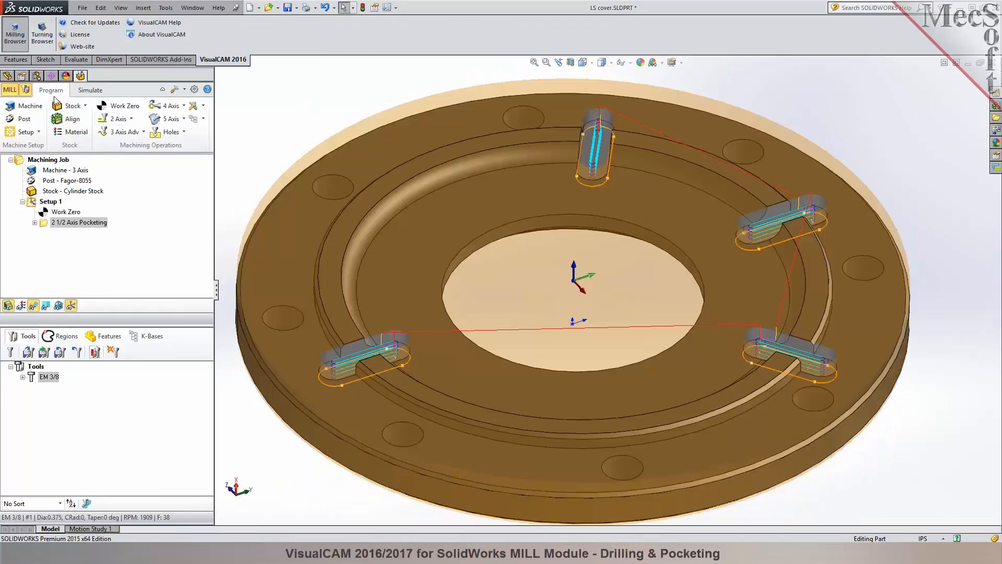
click(9, 306)
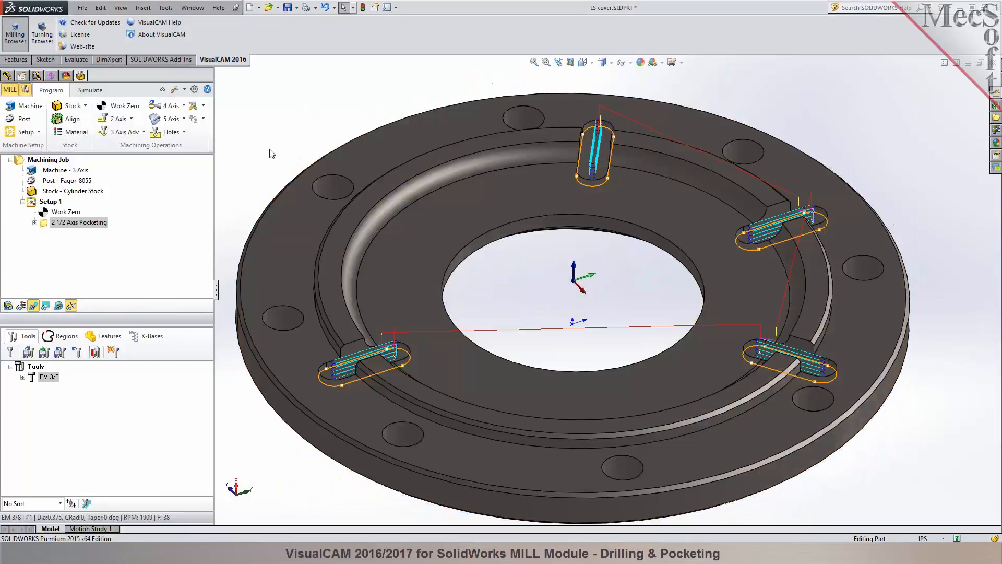
scroll(299, 160, up, 1)
middle_drag(320, 156, 319, 146)
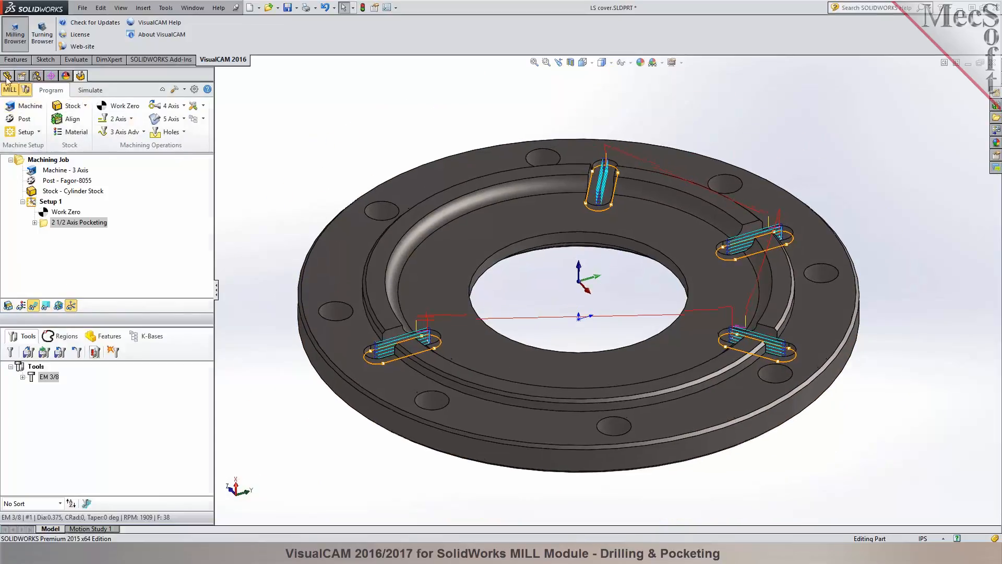
Identify the feature that forms the four slots in the part's feature tree and suppress Cut-Extrude1.
click(8, 76)
click(29, 202)
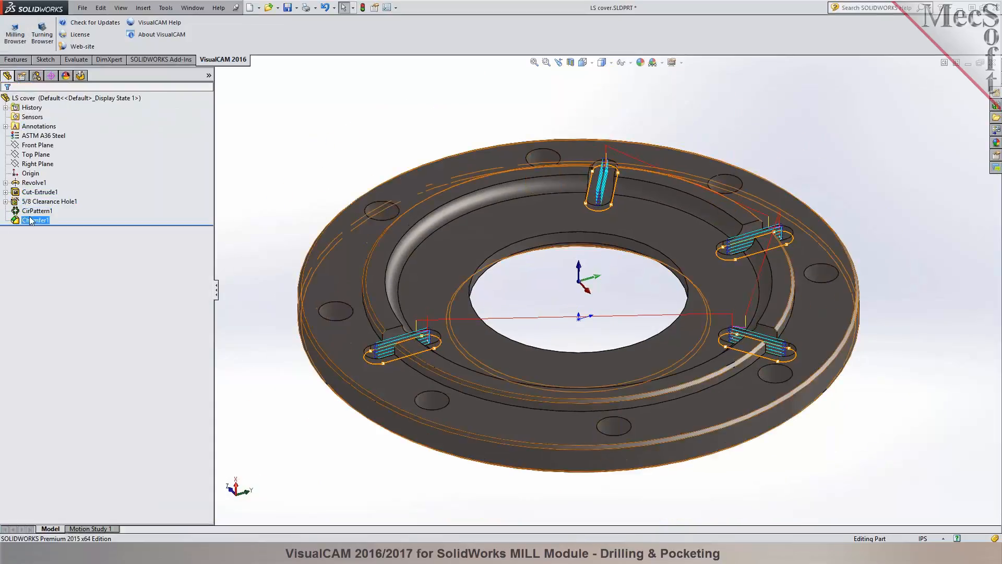
click(29, 192)
click(27, 184)
click(30, 192)
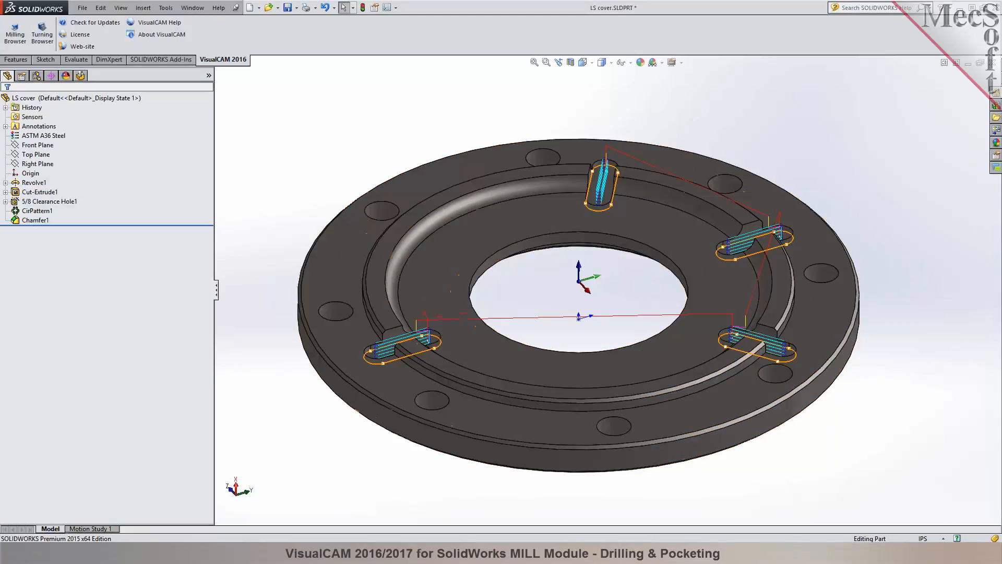
click(33, 211)
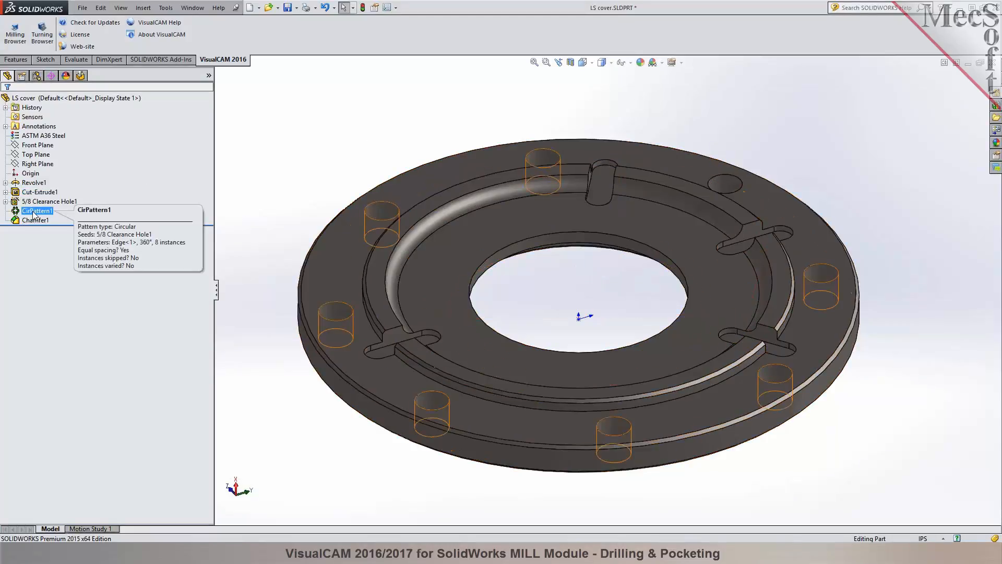
click(31, 203)
click(31, 193)
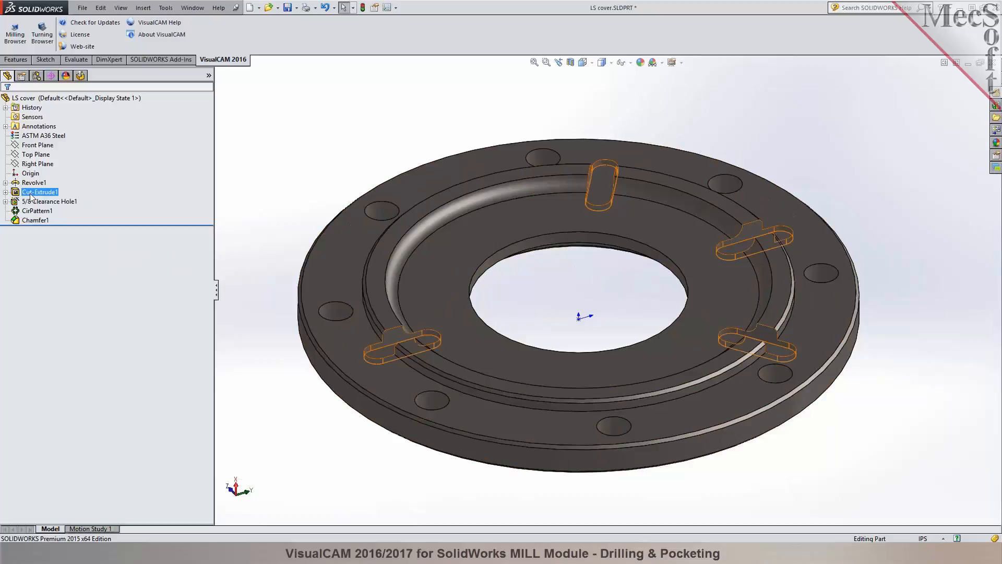
click(32, 194)
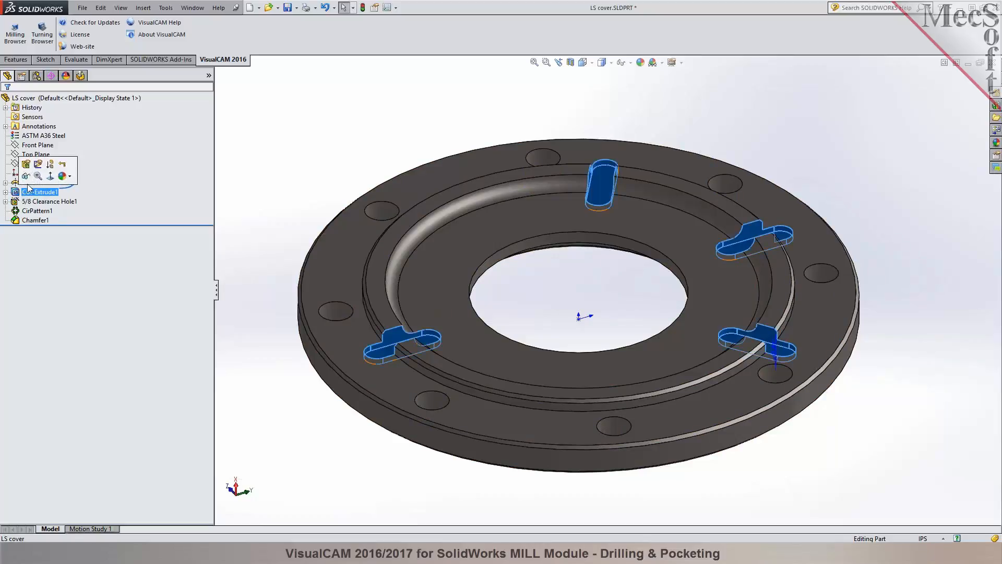
click(50, 165)
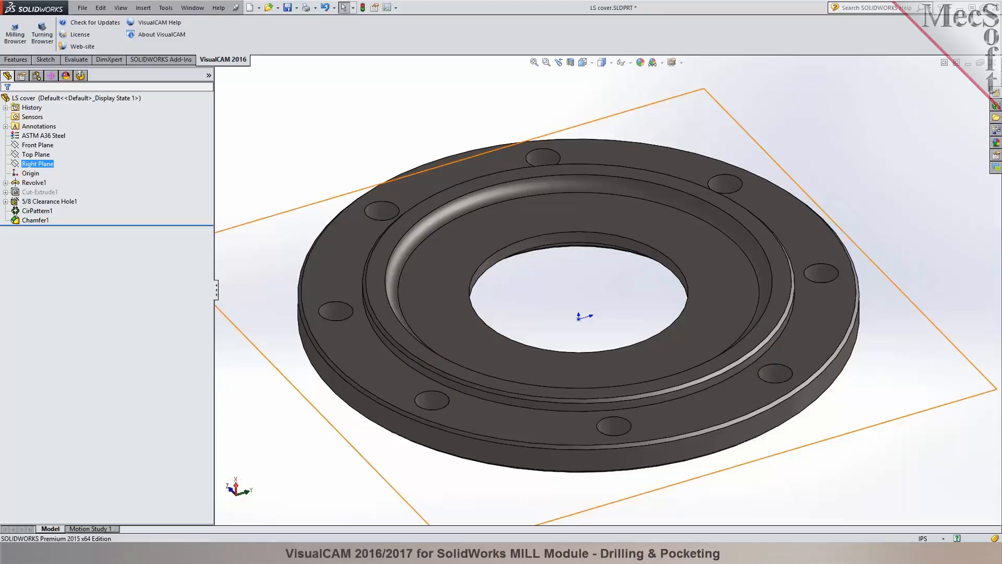
Suppress the bolt holes by suppressing CirPattern1 and the 5/8 Clearance Hole1 feature.
click(36, 202)
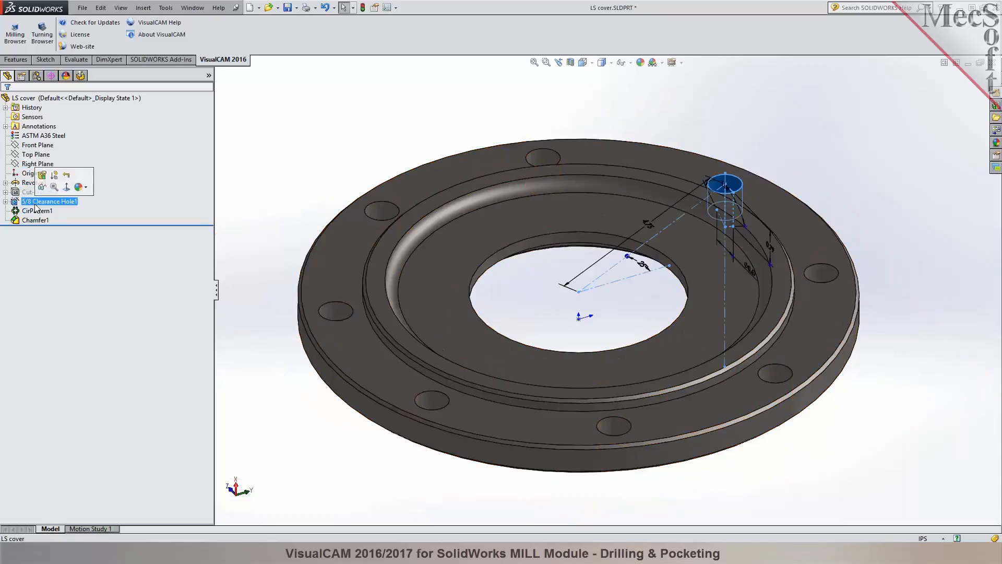
click(32, 212)
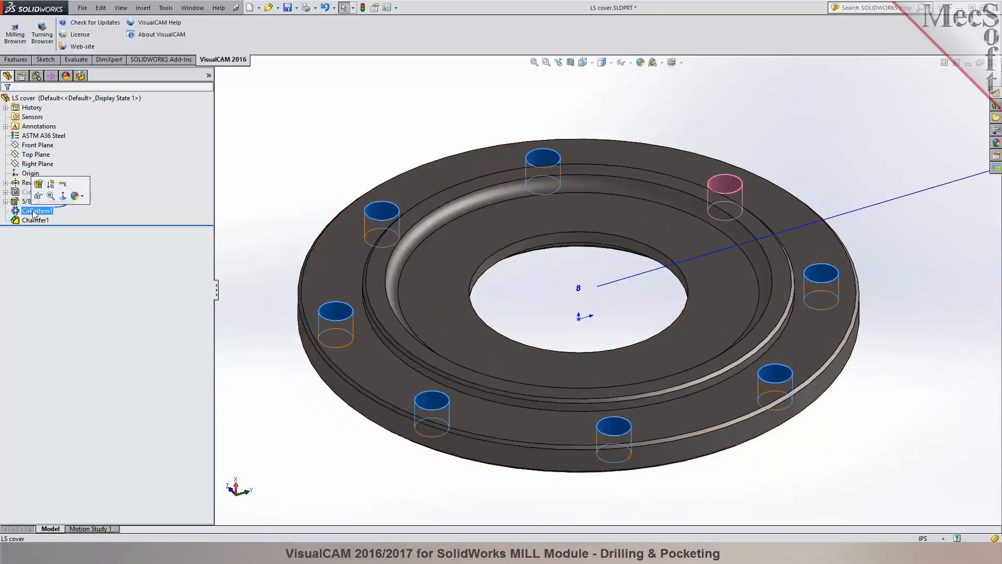
click(50, 184)
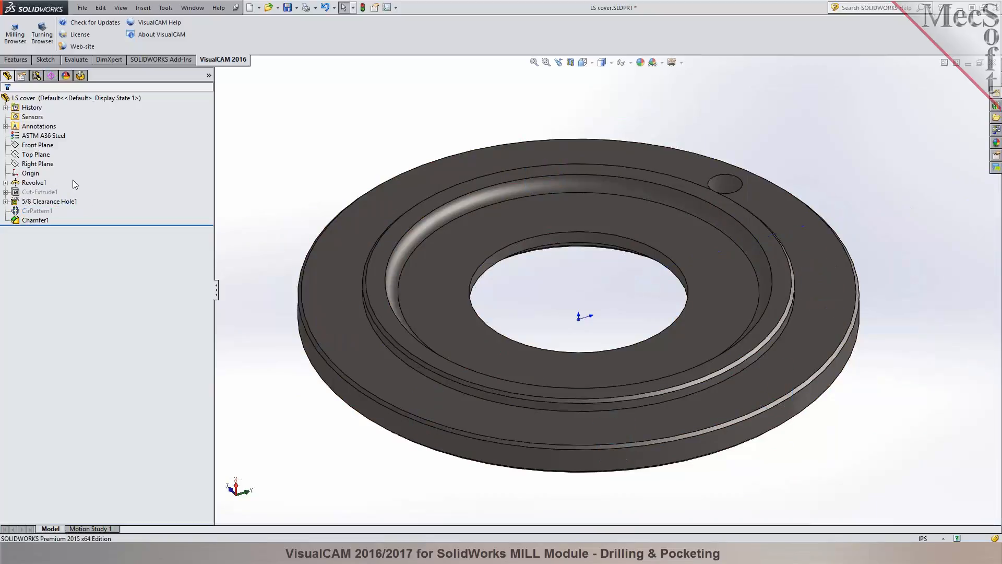
click(42, 202)
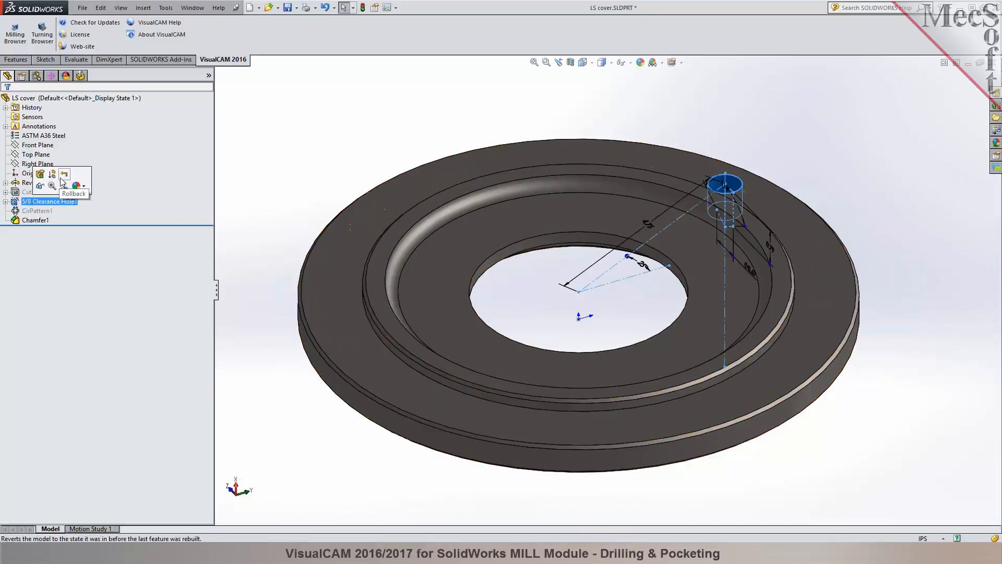
click(53, 175)
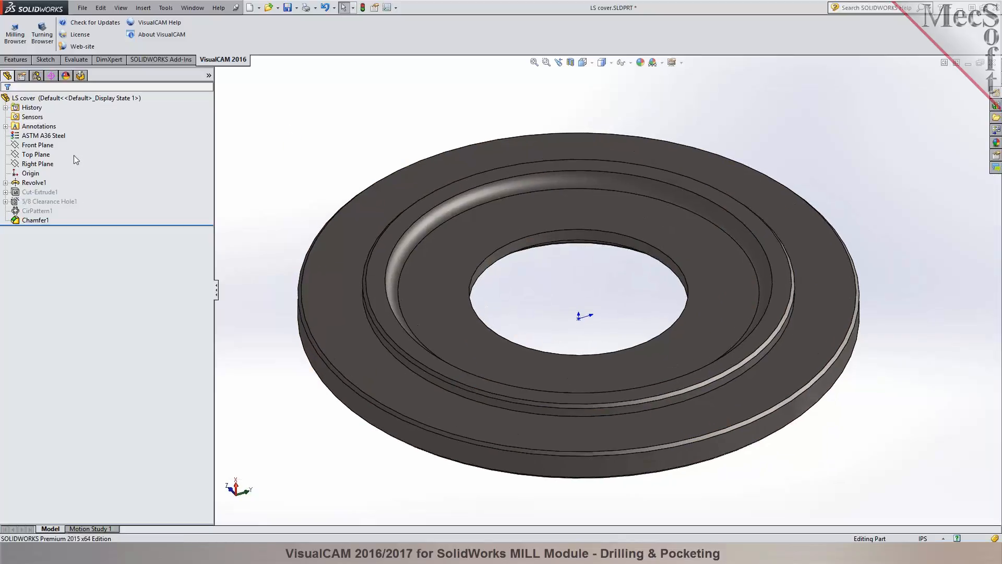
Create the machining stock from the selected Revolve1 and Chamfer1 features using Stock from selection.
click(34, 182)
ctrl+click(35, 220)
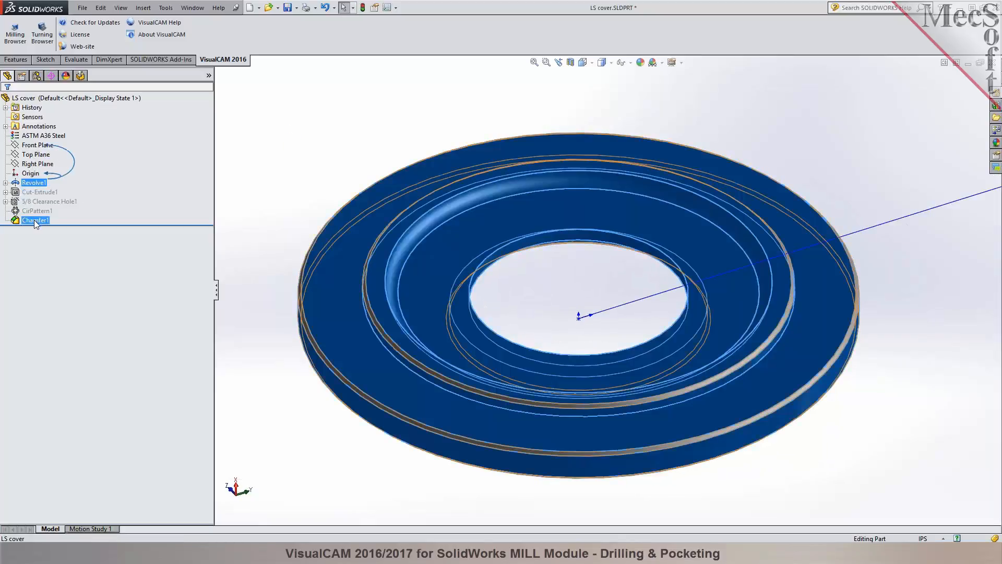
click(35, 221)
click(33, 183)
ctrl+click(35, 220)
middle_drag(276, 136, 279, 130)
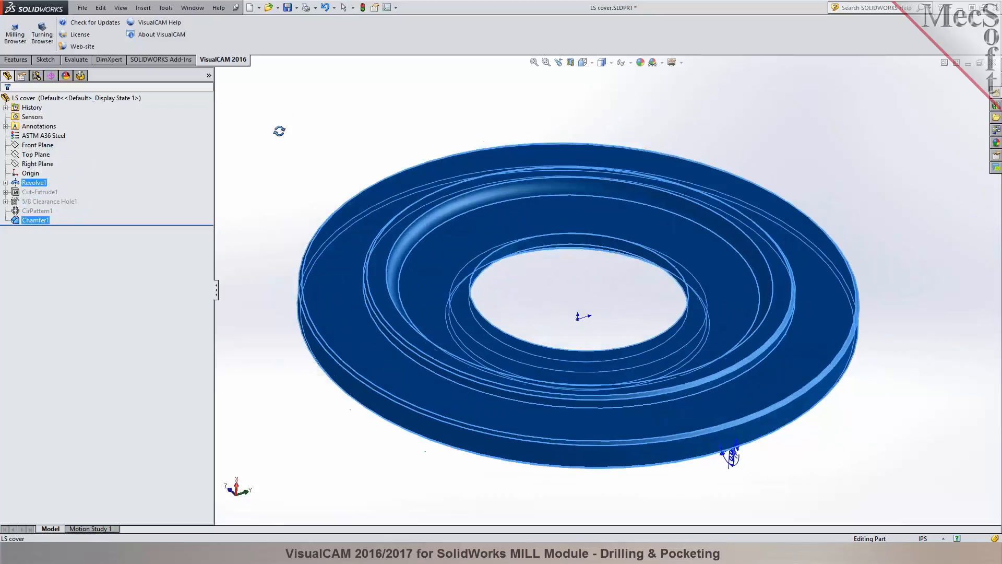
click(80, 76)
click(87, 107)
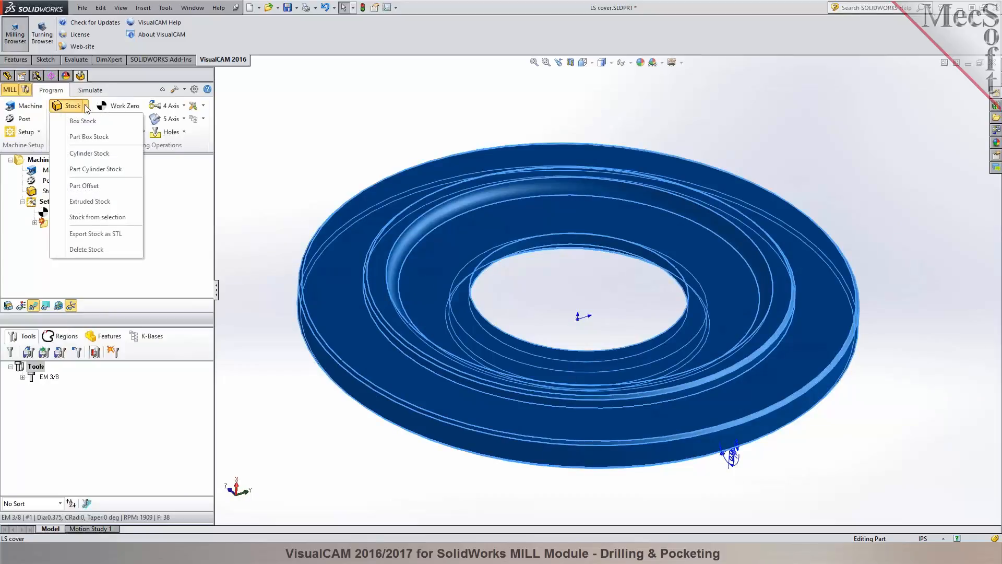
click(105, 217)
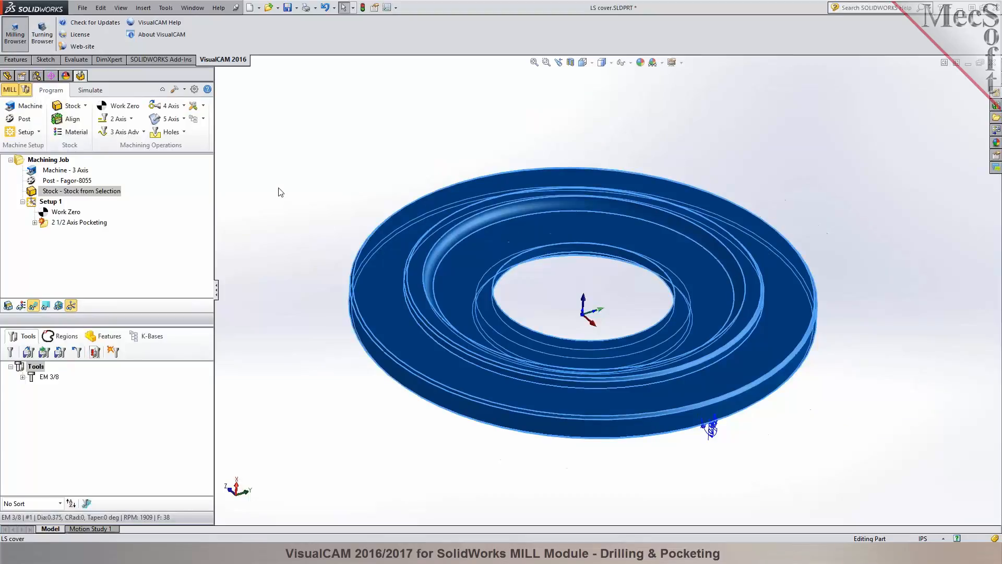
Inspect the shape of the stock in the simulation view, and return to programming.
click(91, 90)
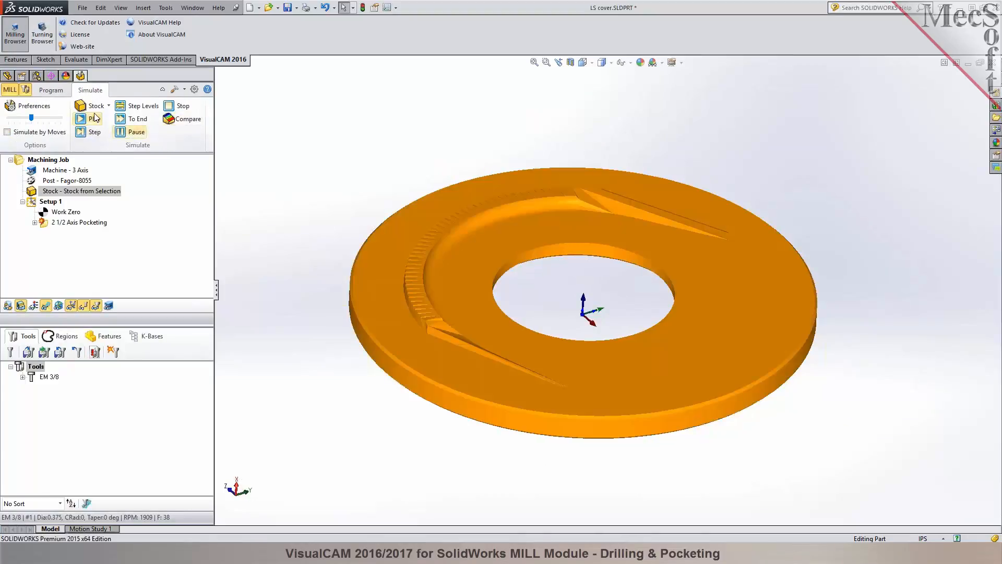
middle_drag(364, 179, 357, 185)
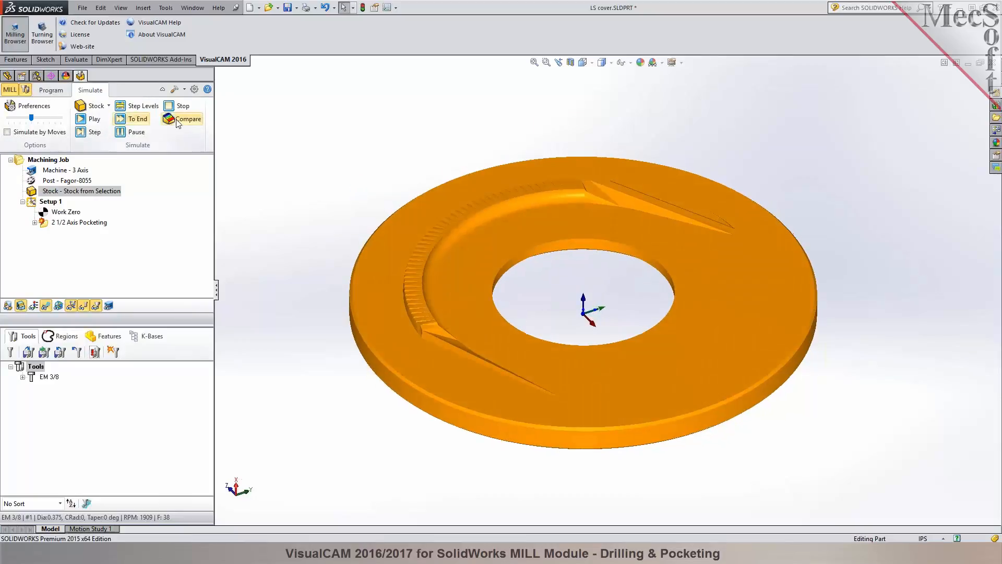
click(51, 90)
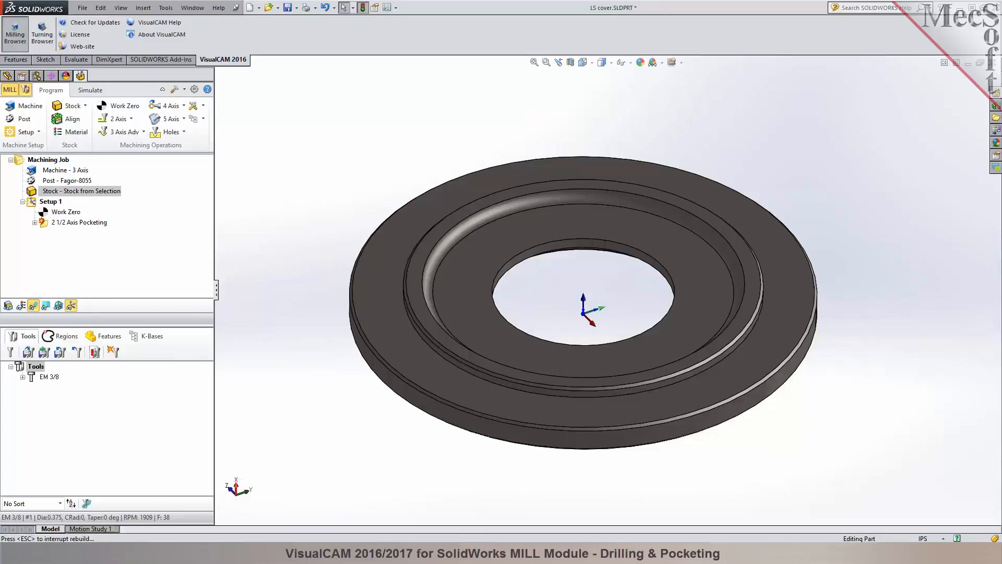
Delete the stock and recreate it from the Revolve1 and Chamfer1 features using Stock from selection.
right_click(102, 194)
click(141, 332)
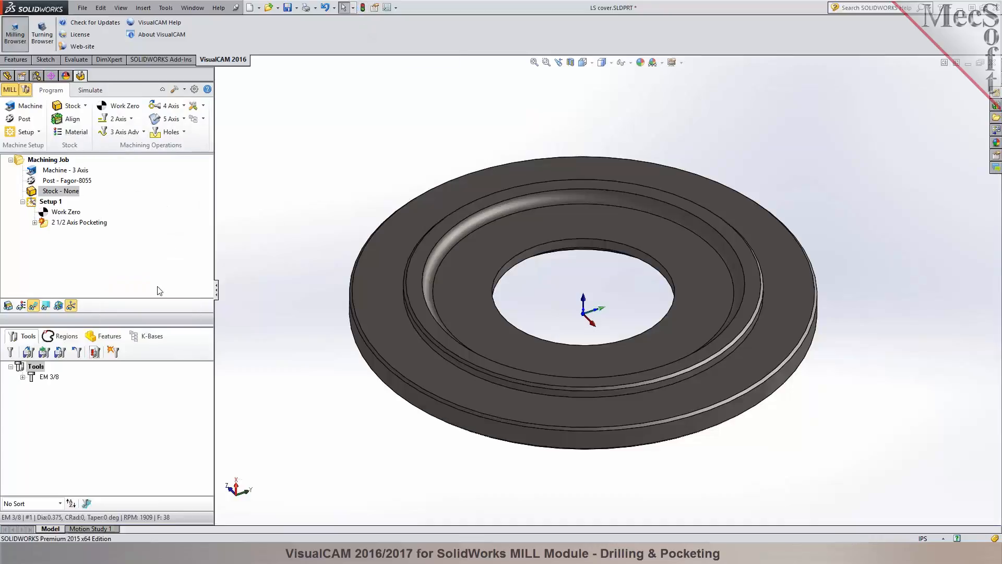
click(8, 77)
click(34, 182)
click(34, 220)
key(super)
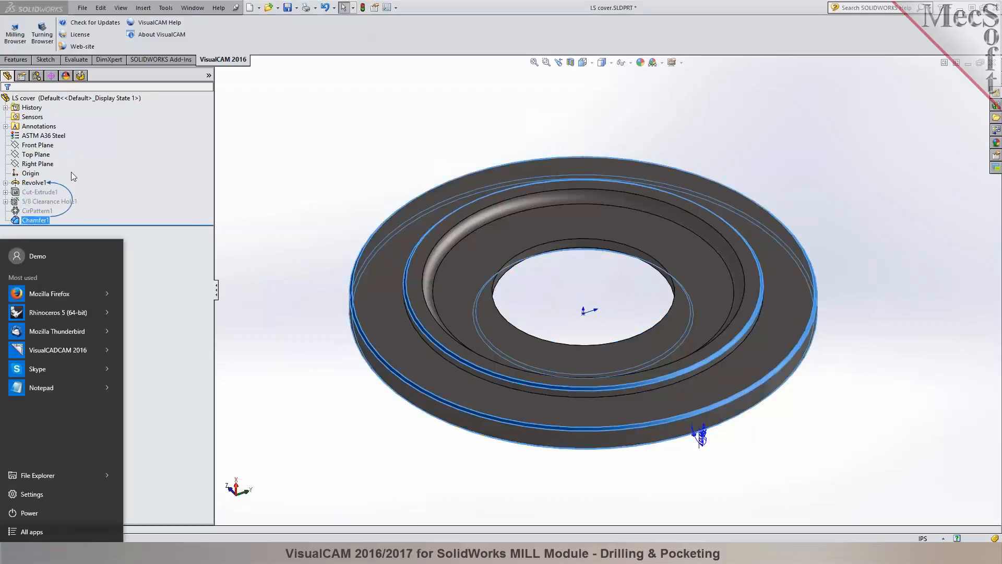
click(186, 186)
click(42, 182)
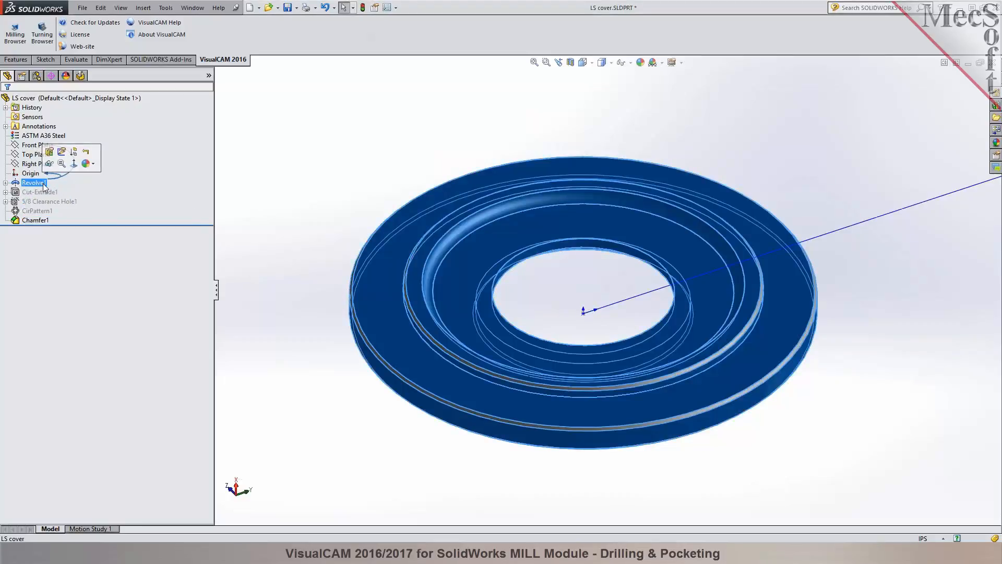
ctrl+click(39, 220)
middle_drag(385, 156, 388, 125)
click(81, 76)
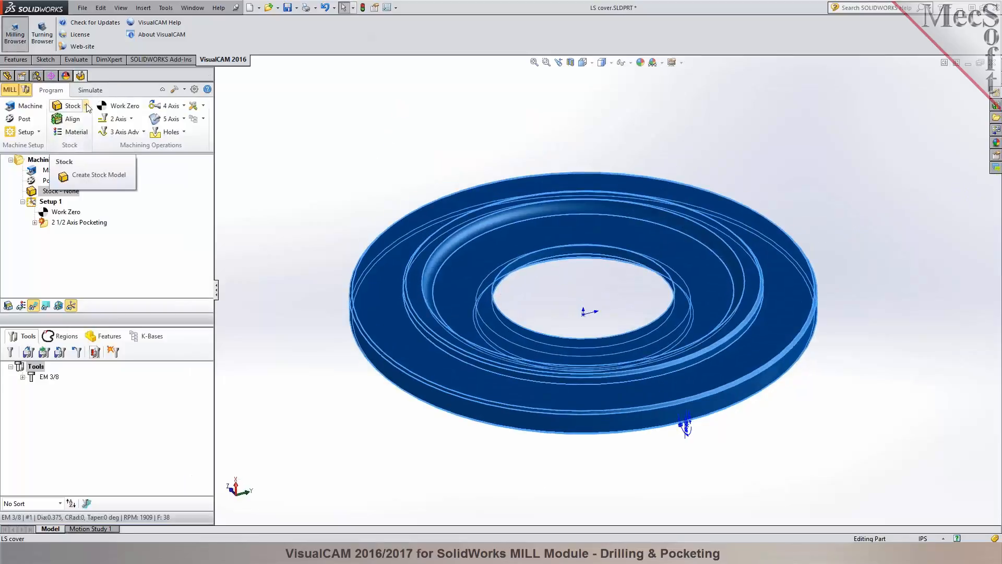
click(73, 106)
click(92, 186)
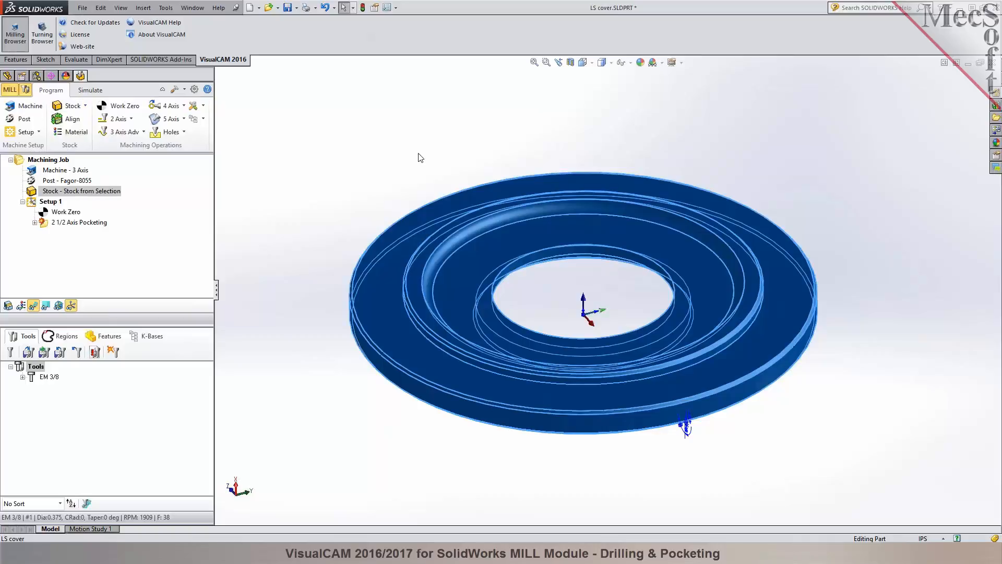
Display the recreated stock over the part and check its shape in the simulation.
click(420, 156)
click(8, 306)
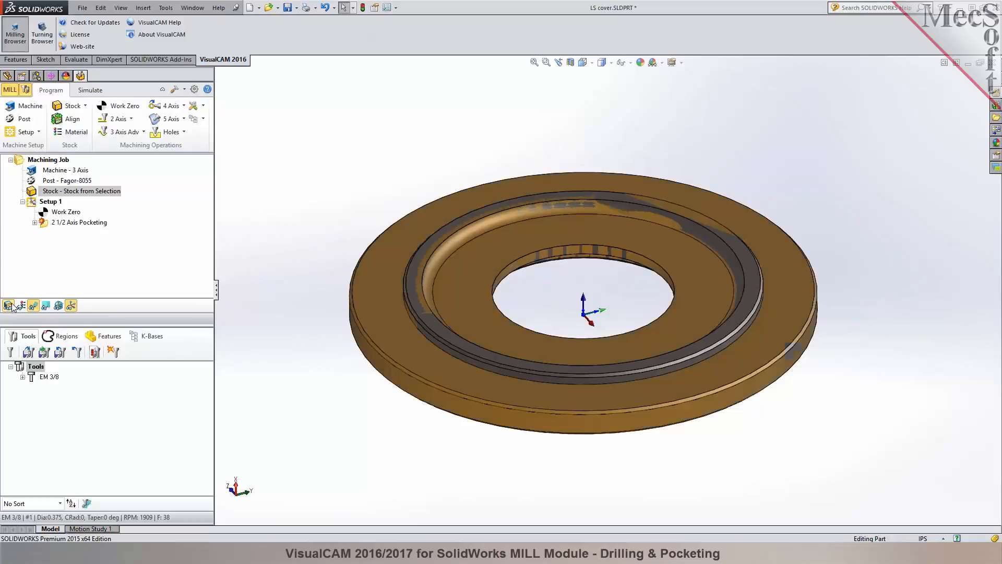
click(90, 89)
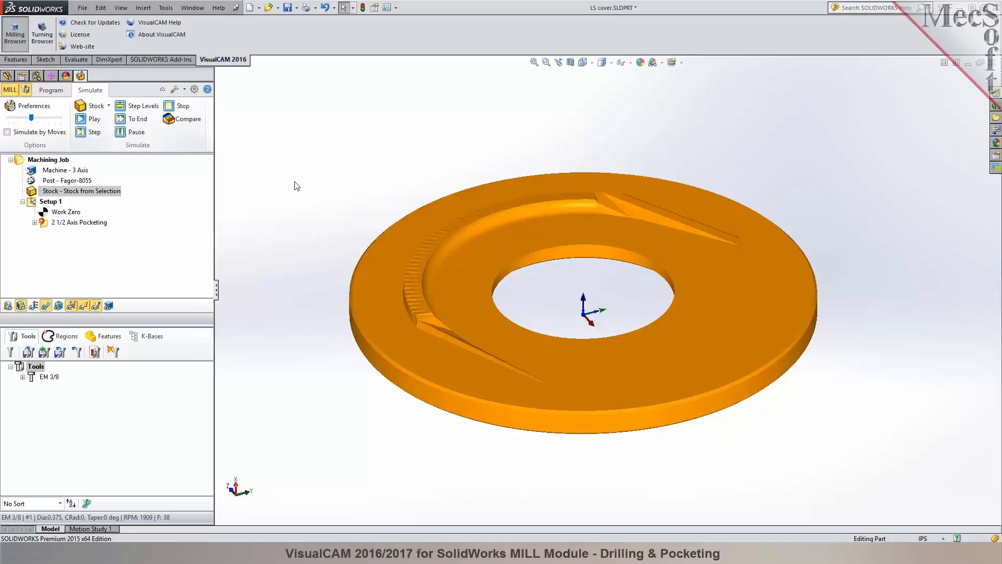
click(50, 90)
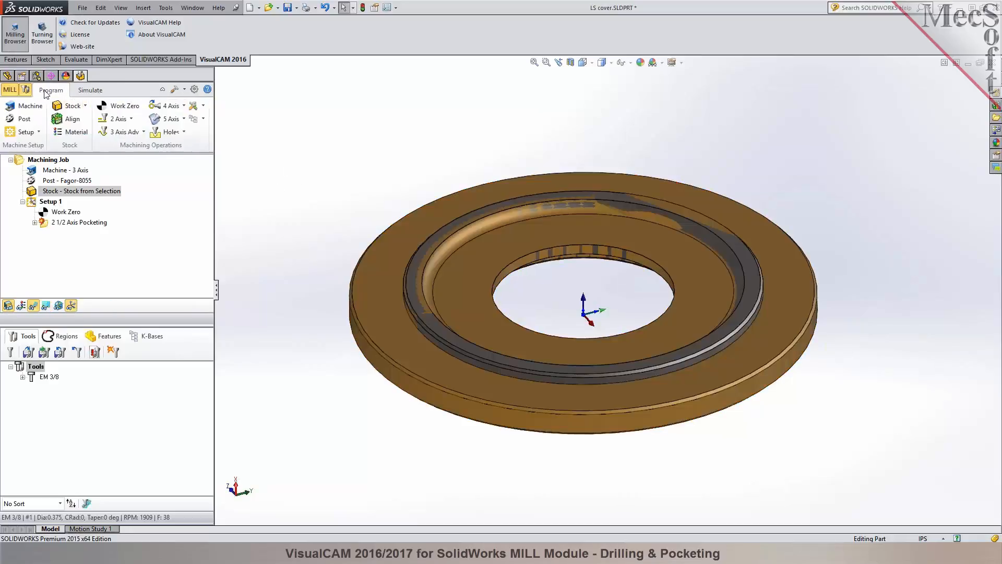
Reorder the part's feature tree by moving Chamfer1 directly after Revolve1, ahead of the suppressed cut and hole features.
click(9, 91)
click(27, 220)
drag(26, 220, 33, 183)
click(167, 182)
click(33, 183)
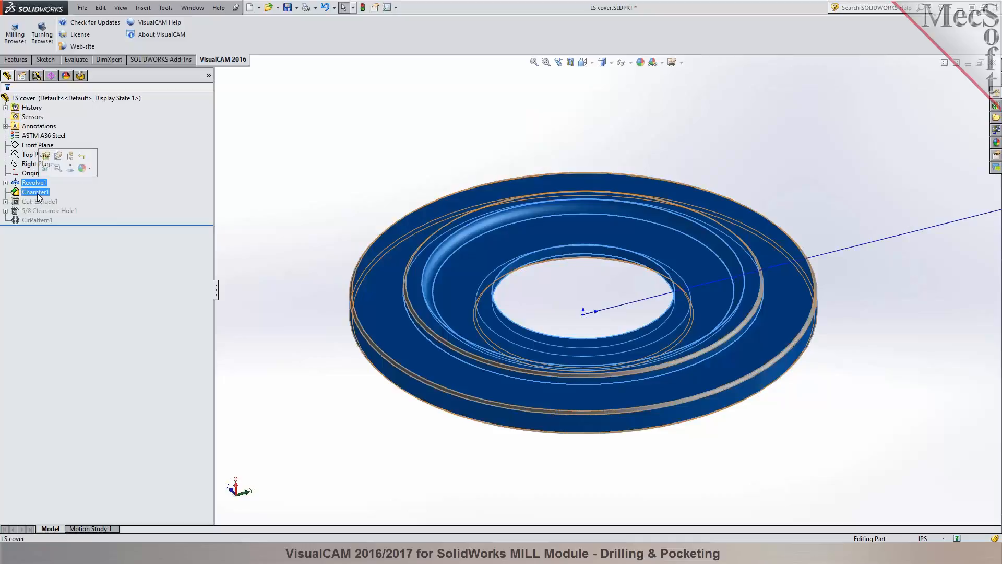
click(336, 101)
Save the LS cover part, close it, and reopen it.
click(287, 8)
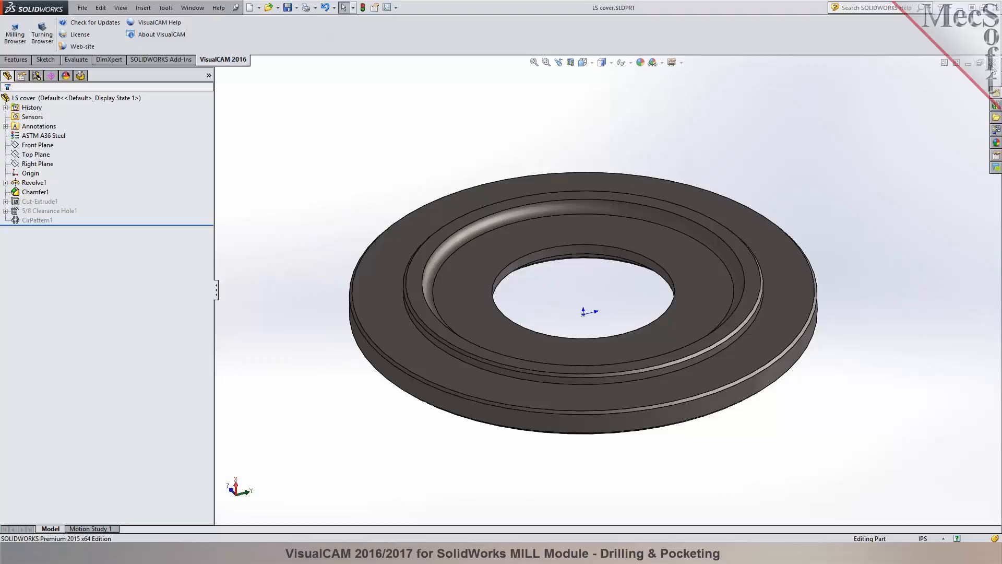
click(992, 62)
click(82, 9)
click(109, 49)
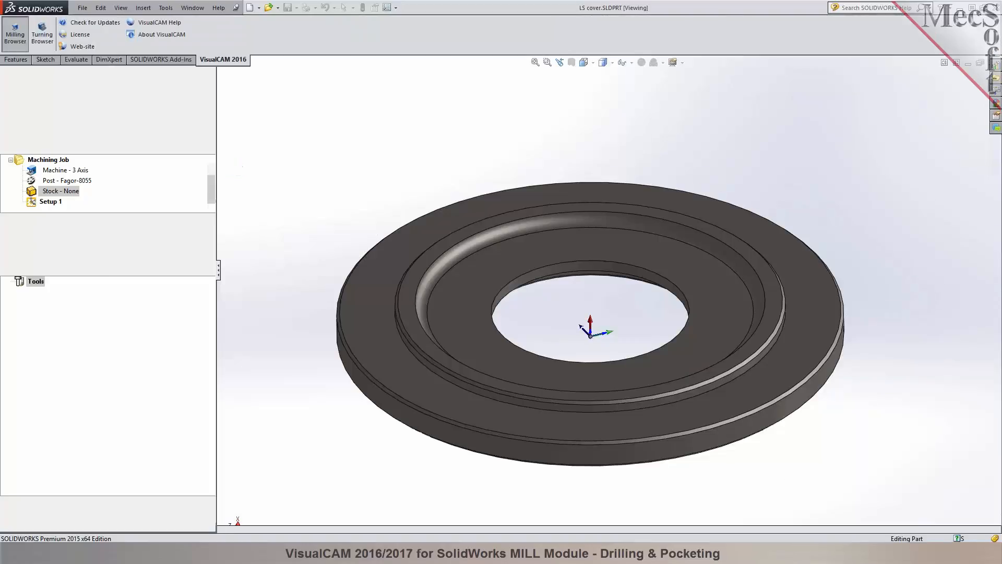
Remove the existing stock and build a new one from the reordered Revolve1 and Chamfer1 features with Stock from selection.
right_click(63, 171)
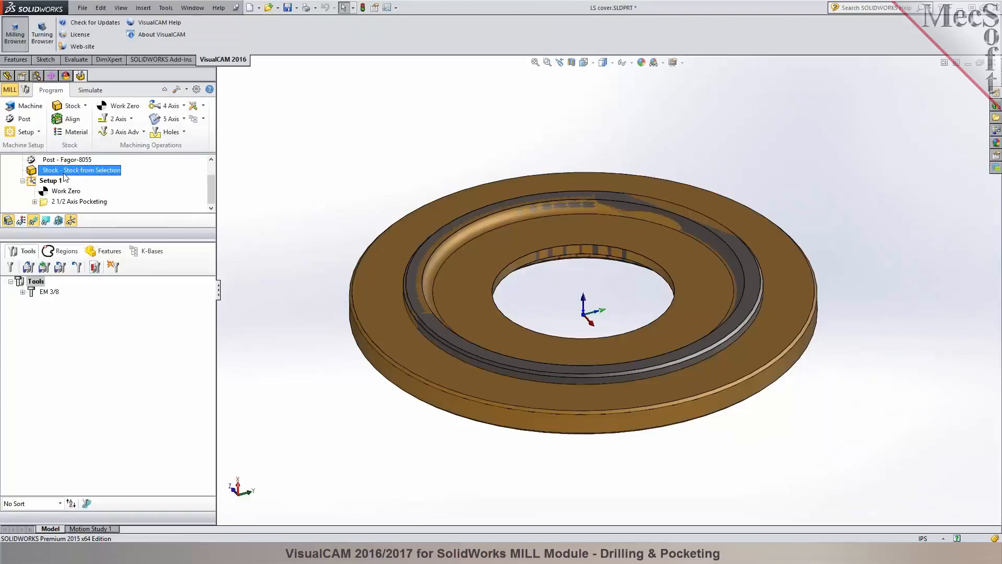
click(104, 306)
click(7, 75)
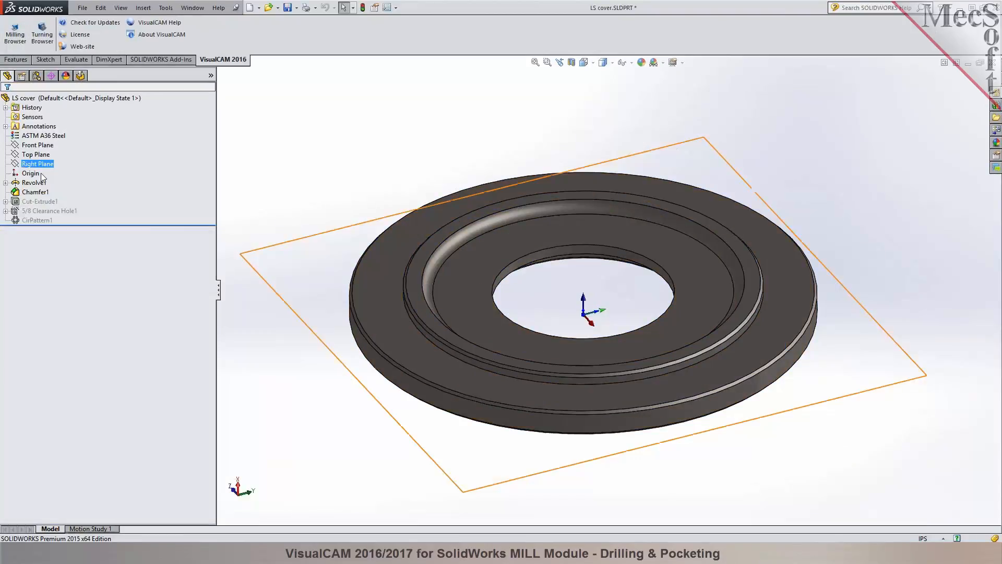
click(34, 182)
shift+click(35, 191)
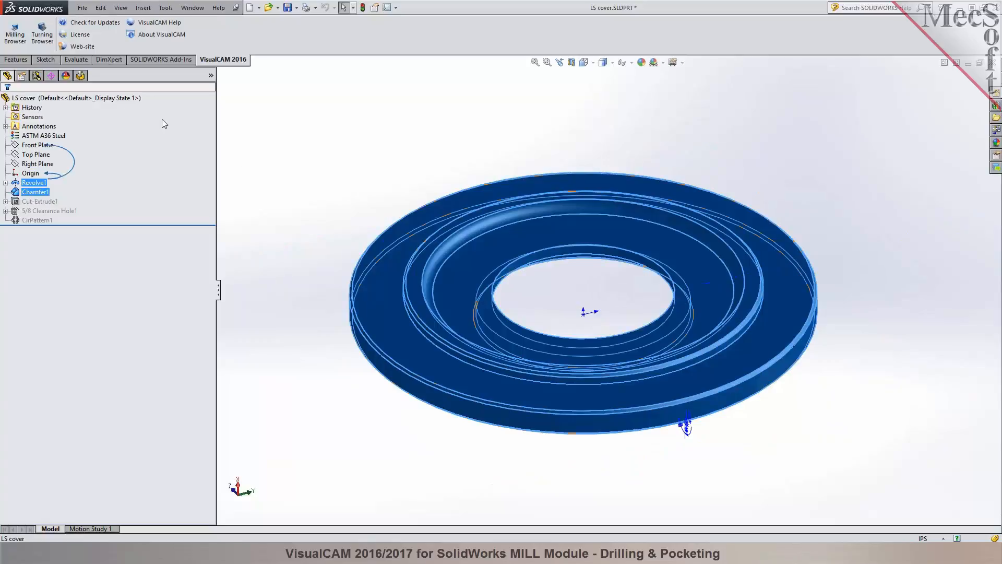
click(82, 77)
click(85, 106)
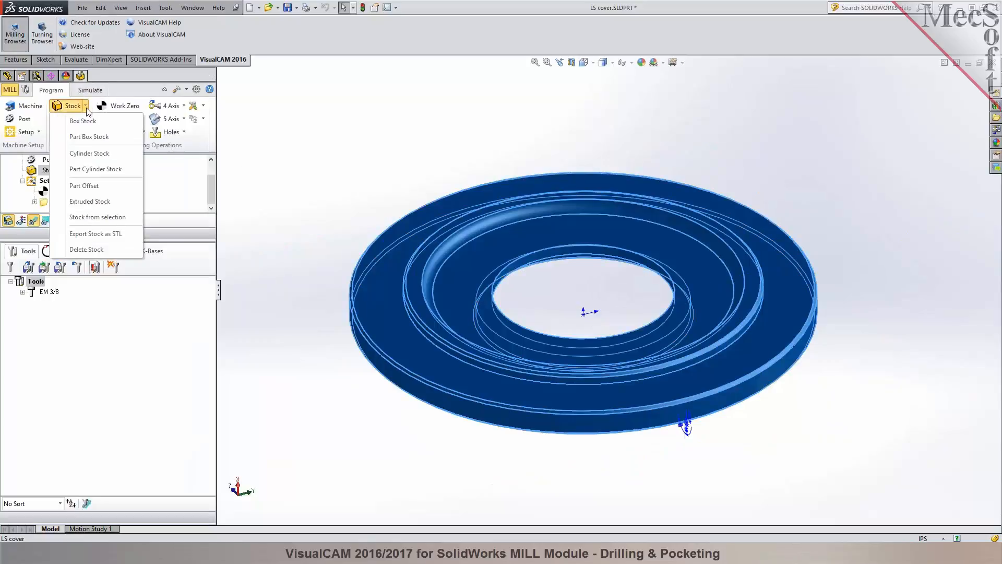
click(96, 216)
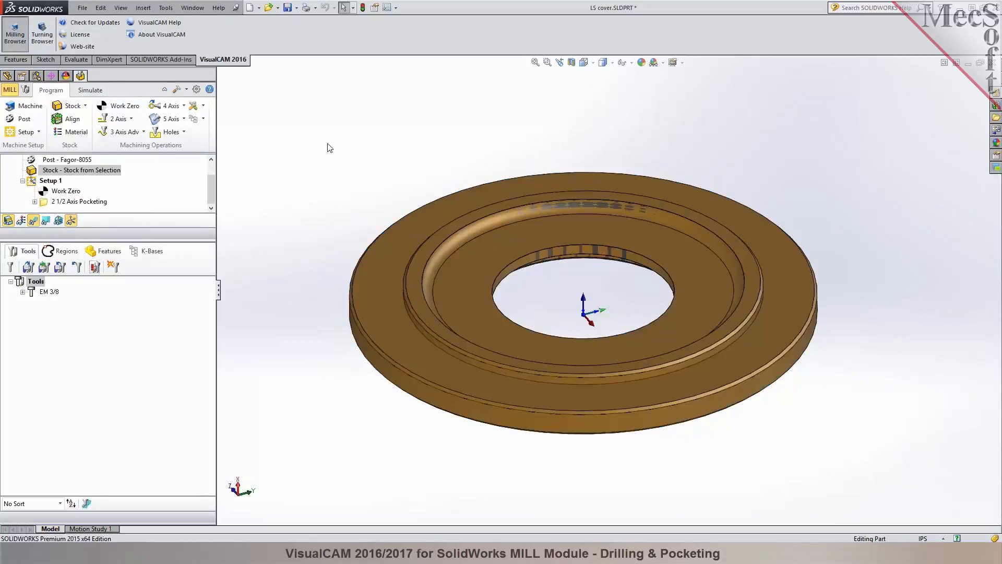
Examine the new stock model in simulation and enlarge the machining job tree to show all its entries.
click(102, 92)
middle_drag(446, 138, 594, 310)
drag(138, 241, 139, 321)
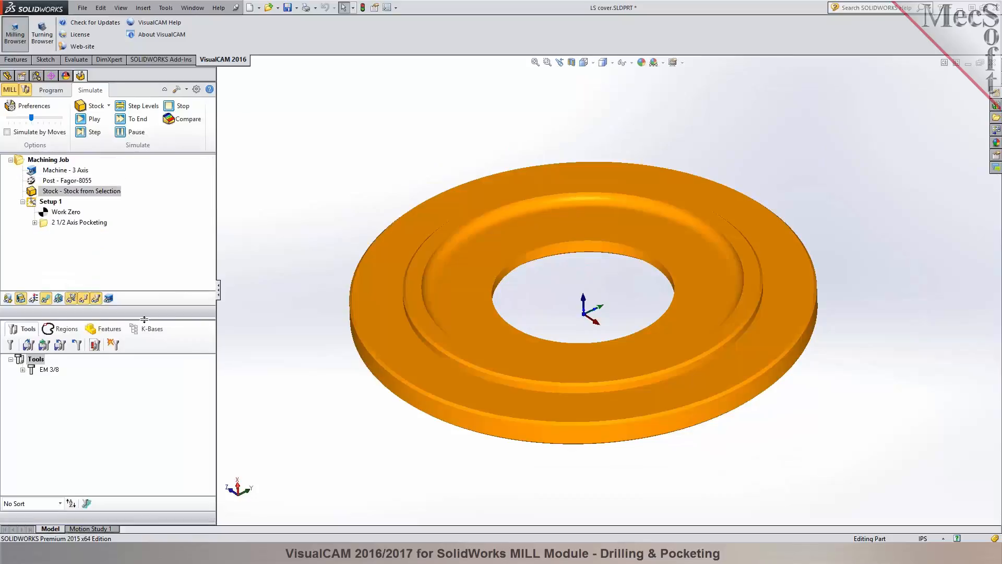
Unsuppress Cut-Extrude1, 5/8 Clearance Hole1 and CirPattern1 to restore the slots and bolt holes.
click(7, 76)
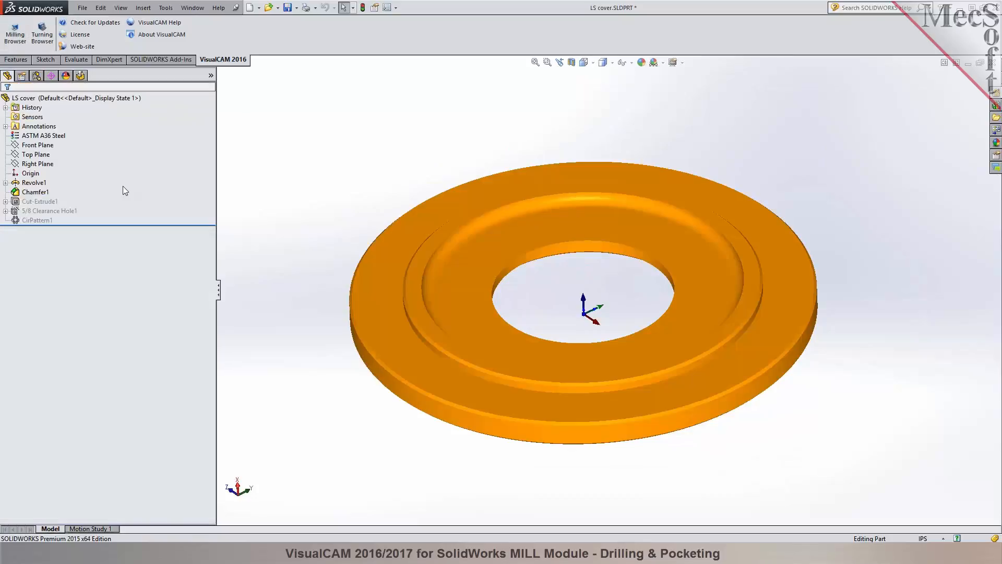
click(42, 202)
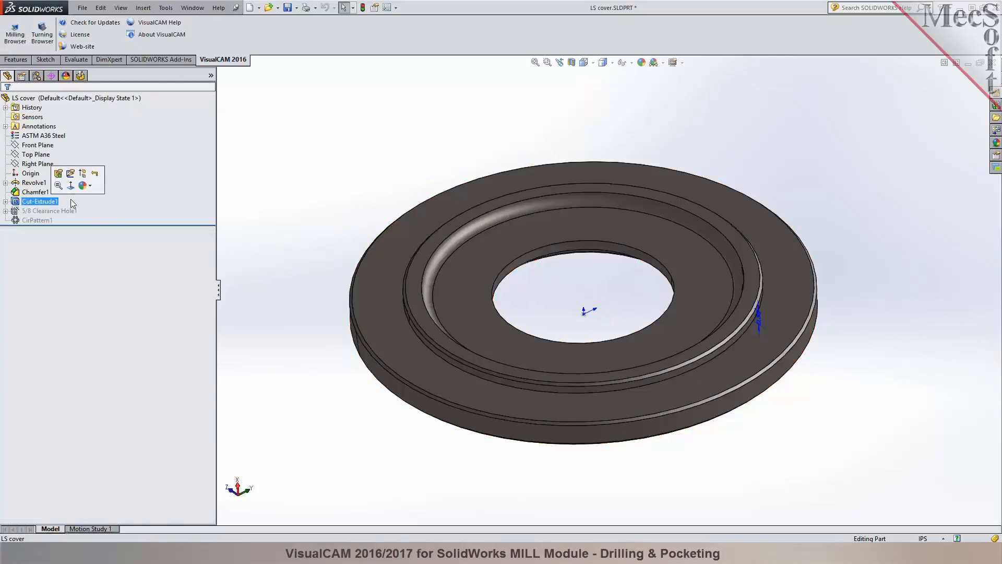
click(83, 173)
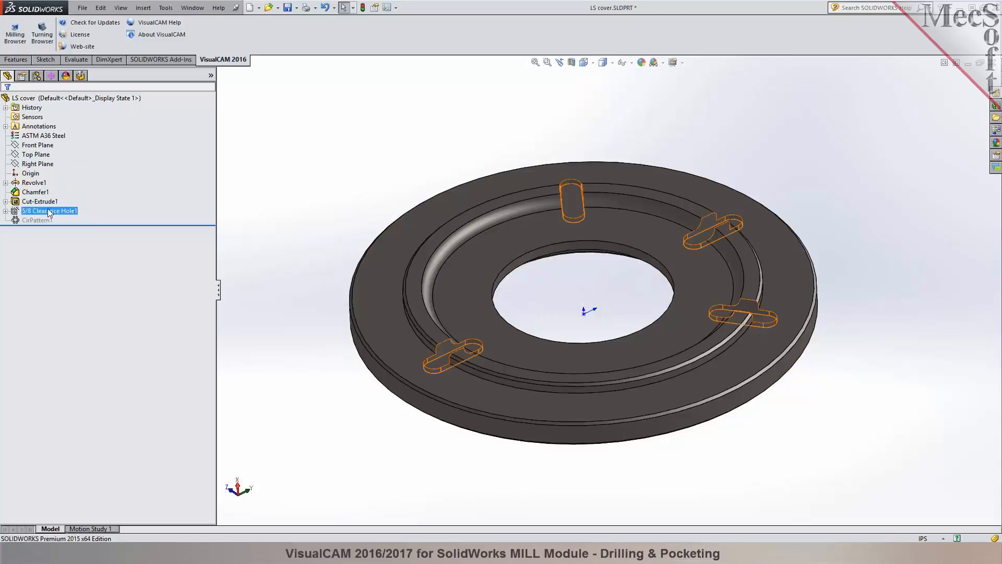
click(69, 180)
click(41, 219)
click(63, 189)
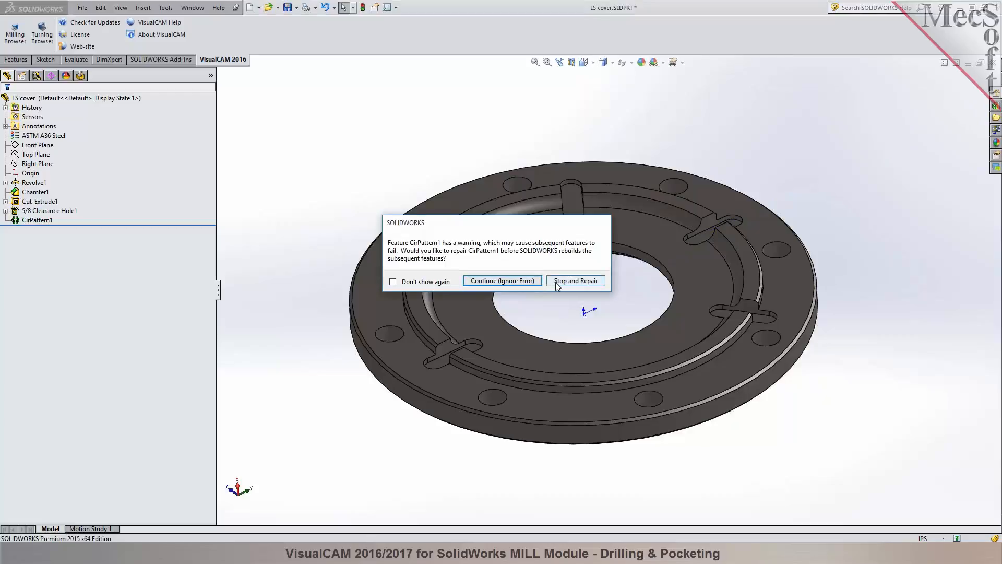
Stop the rebuild to repair CirPattern1 and move Chamfer1 back to the end of the feature tree.
click(575, 281)
click(527, 168)
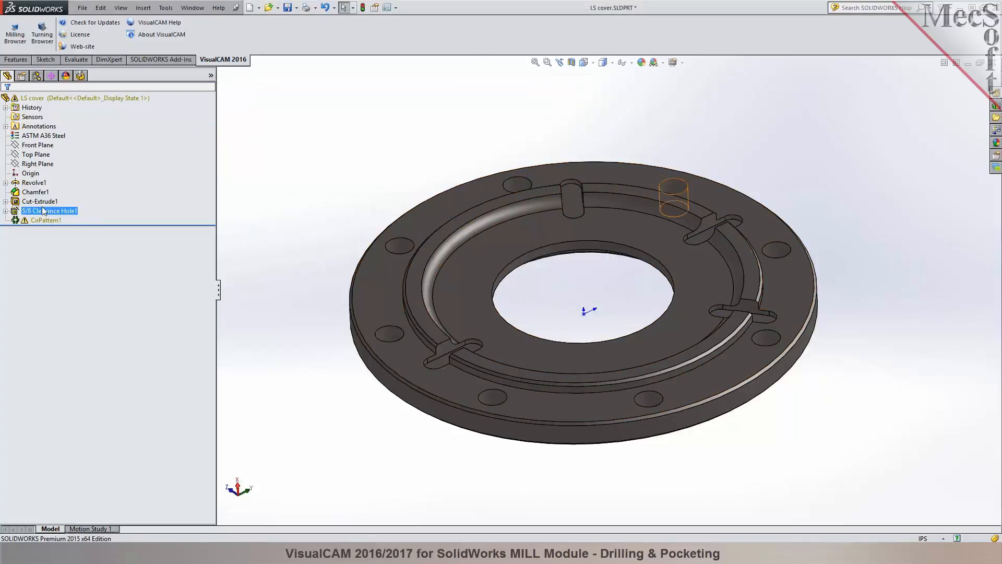
click(29, 192)
drag(19, 196, 26, 222)
click(380, 164)
mouse_move(381, 164)
middle_down()
mouse_move(390, 174)
mouse_move(386, 158)
middle_up()
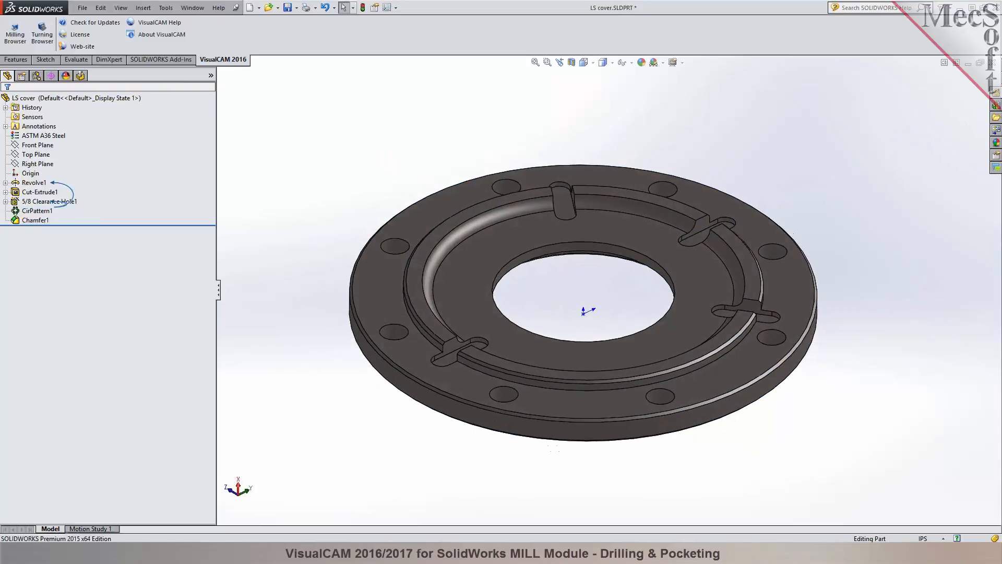
Show the pocketing toolpaths on the restored part and open the 2 1/2 Axis Pocketing operation's part regions for editing.
click(82, 77)
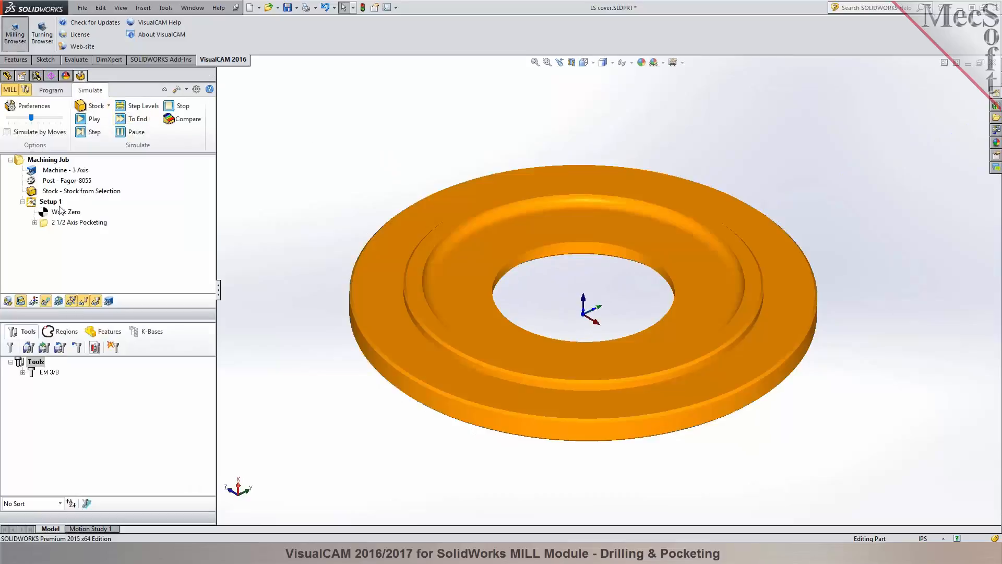
click(60, 223)
click(52, 91)
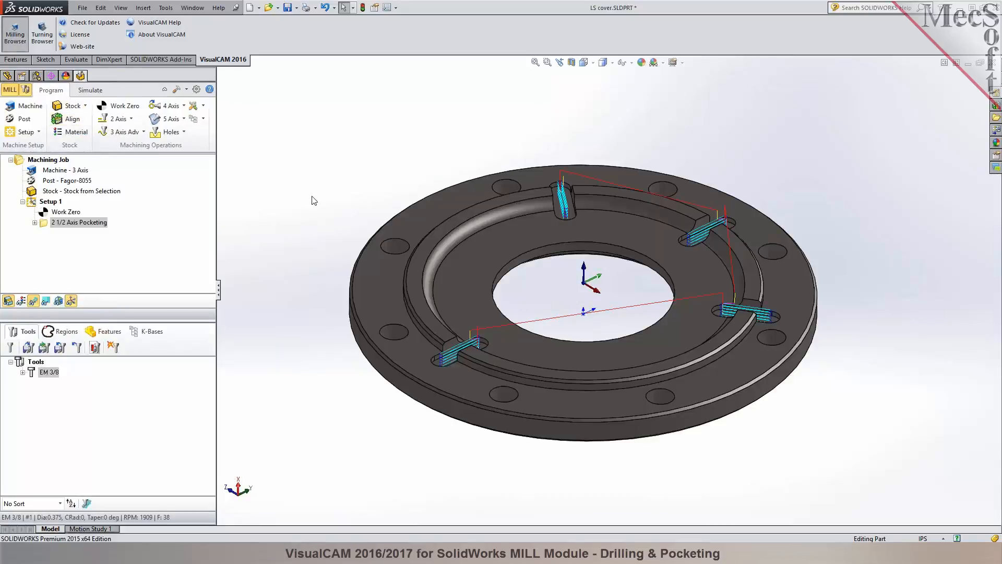
double_click(58, 223)
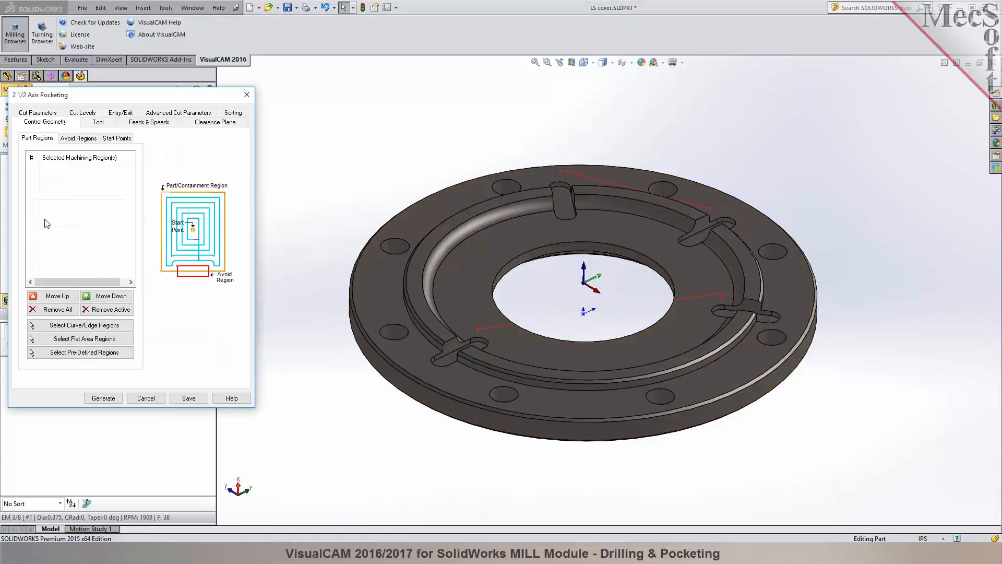
click(78, 325)
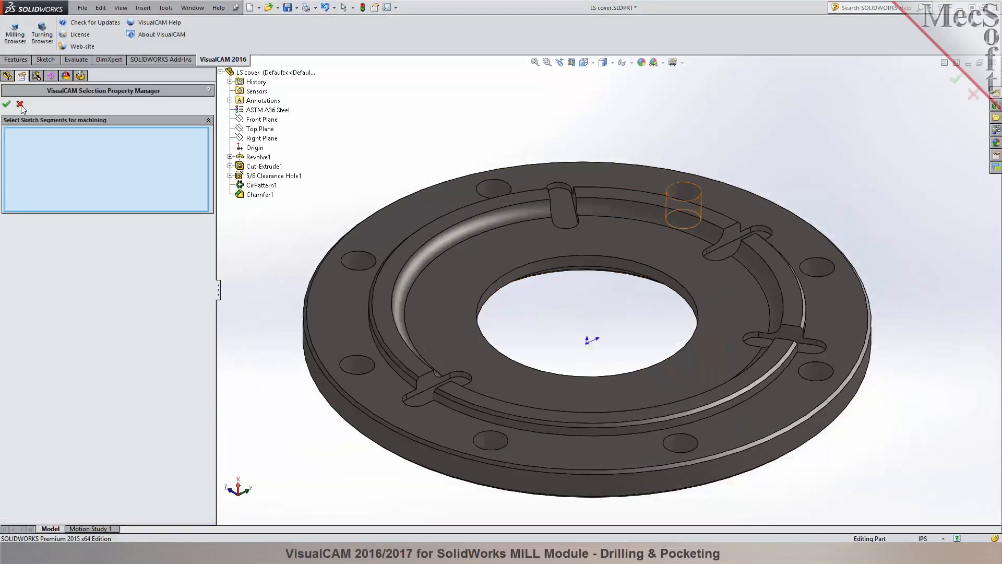
click(20, 104)
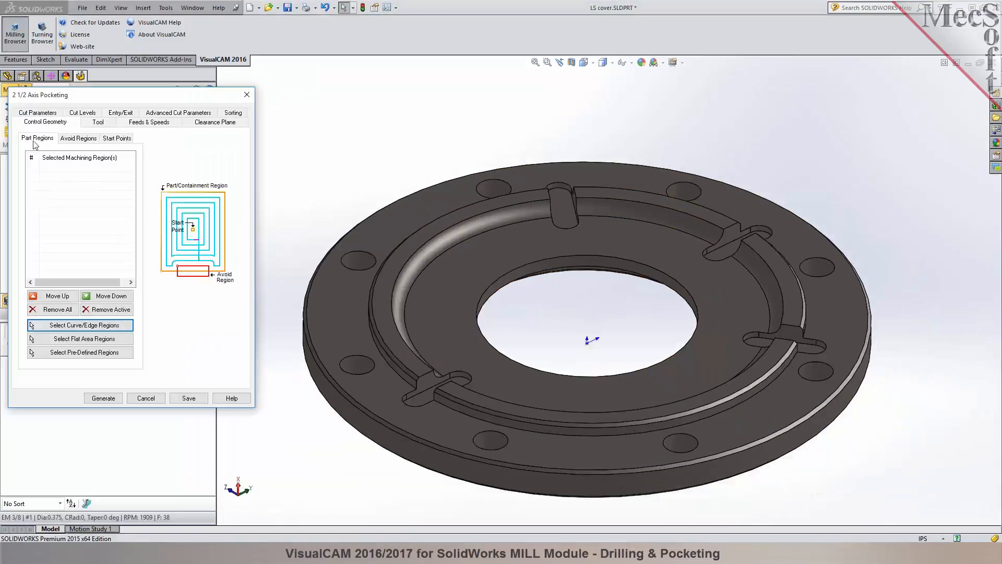
Select the floor faces of all four slots as flat area regions and regenerate the 2 1/2 Axis Pocketing toolpath.
click(77, 339)
click(557, 219)
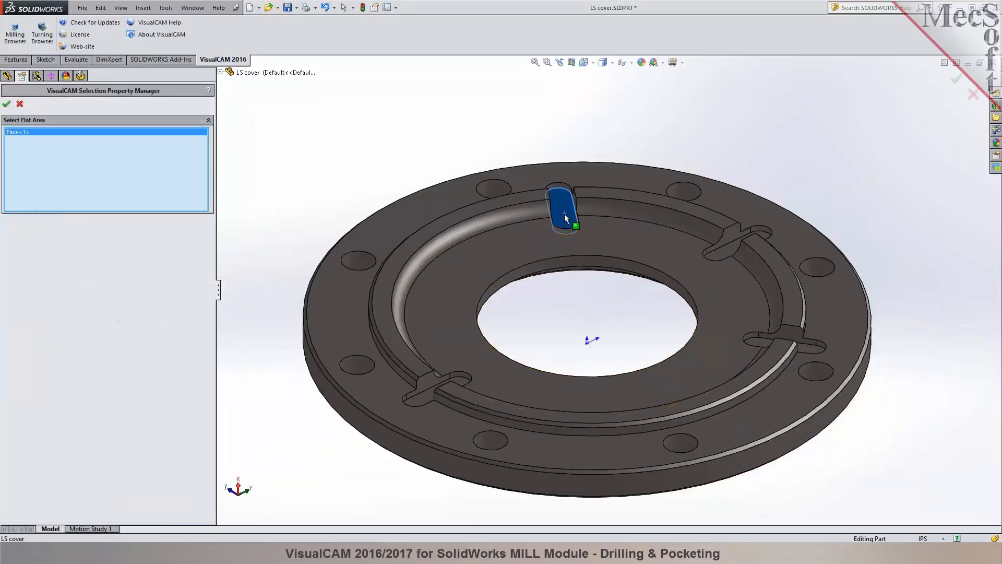
click(721, 250)
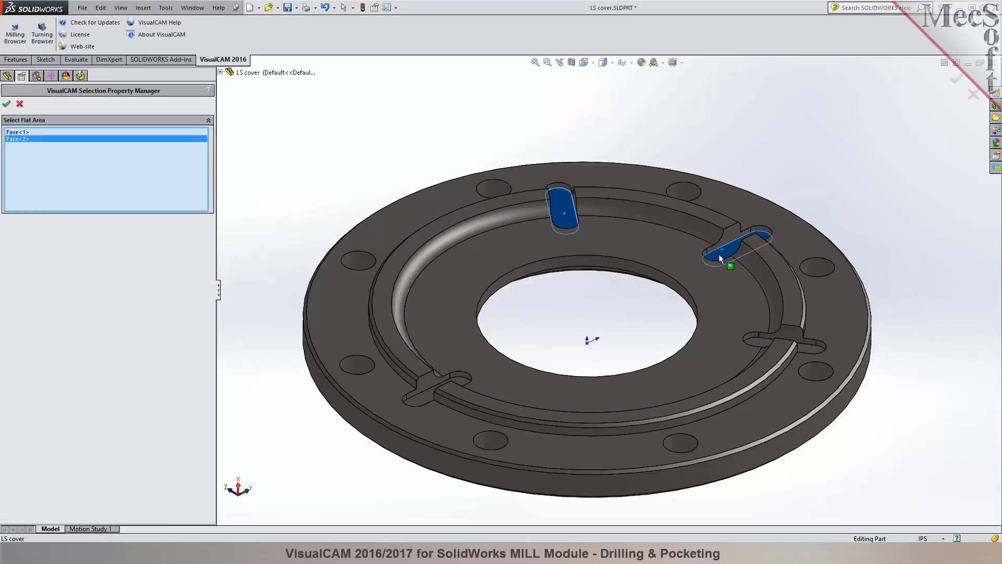
scroll(812, 354, down, 4)
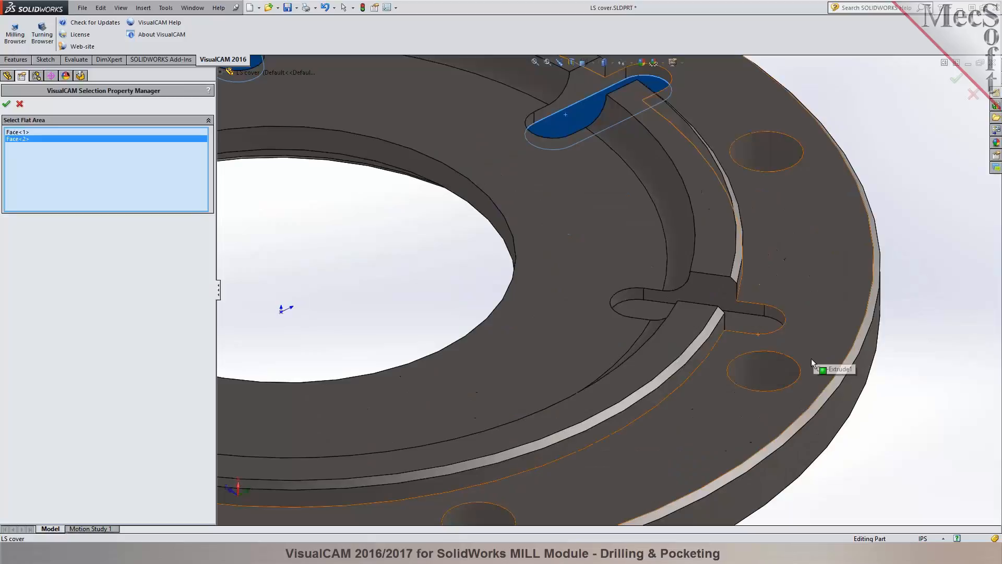
click(758, 327)
scroll(600, 289, up, 4)
scroll(274, 358, down, 2)
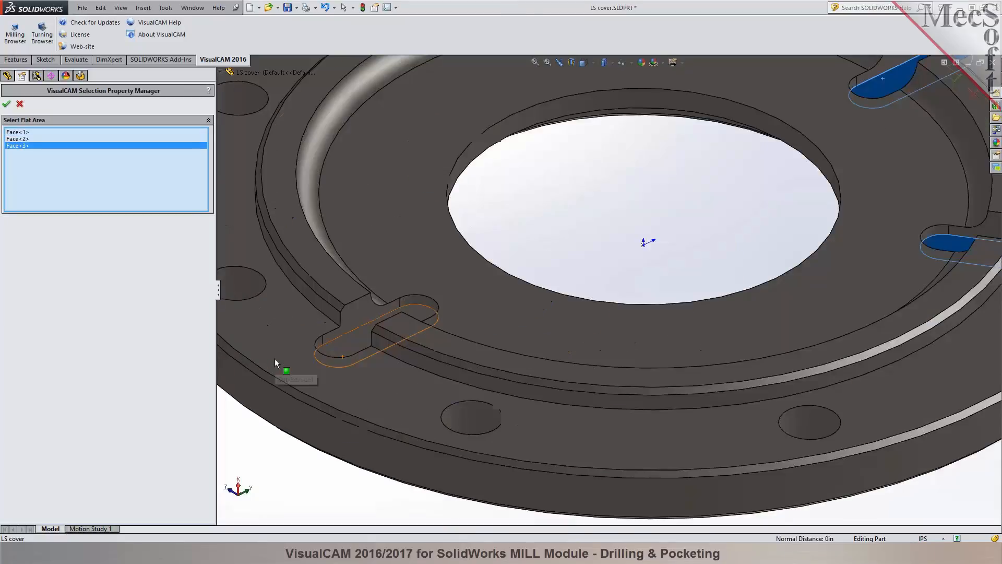
click(340, 349)
scroll(341, 349, up, 4)
scroll(766, 181, down, 3)
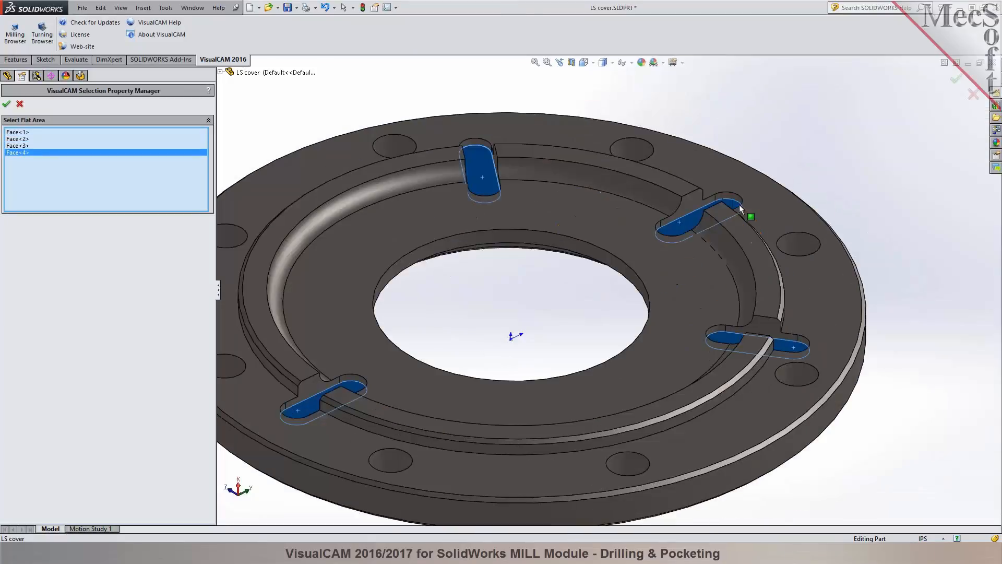
click(6, 104)
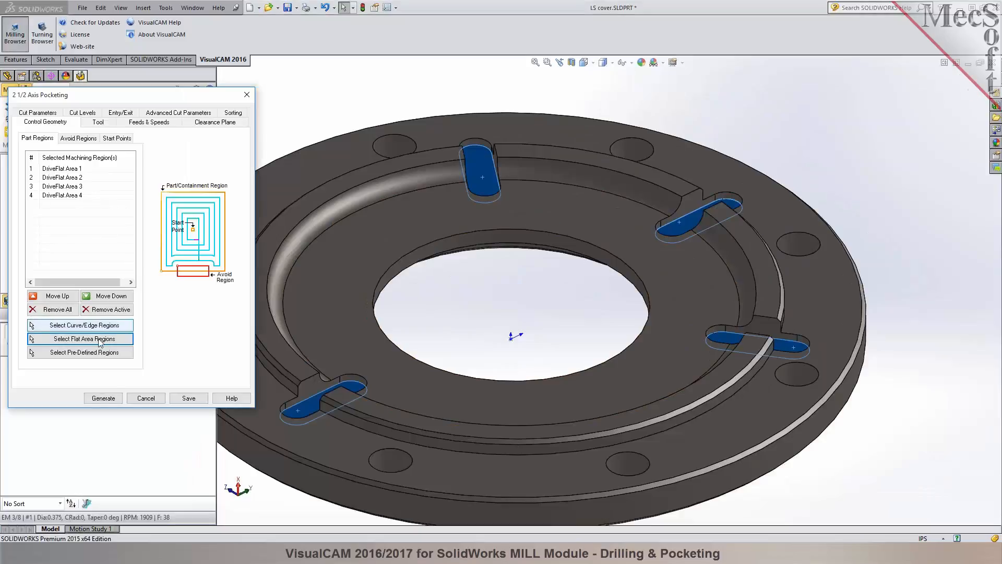
click(113, 400)
scroll(512, 349, up, 1)
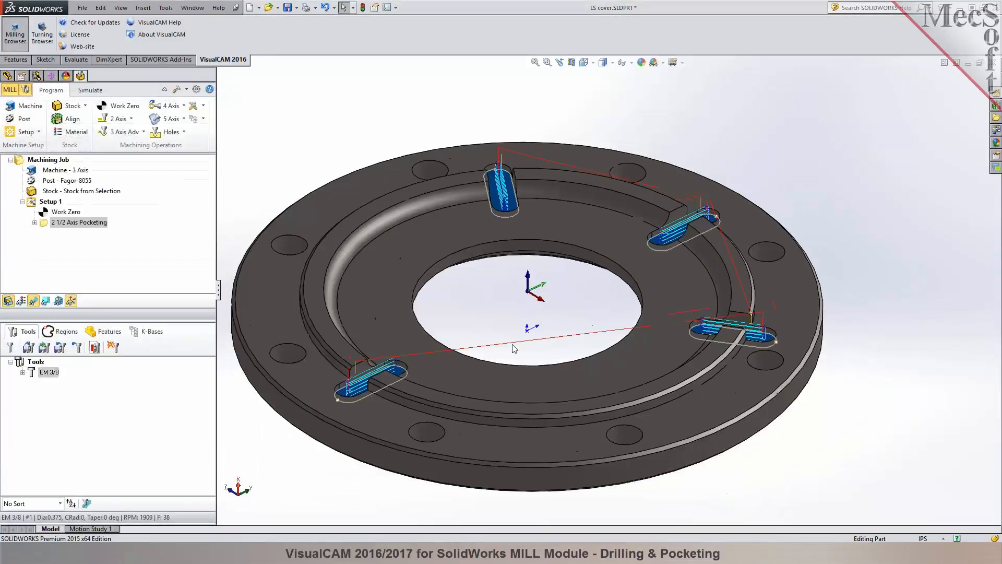
Simulate the 2 1/2 Axis Pocketing operation on the stock, and hide the toolpath to inspect the cut slots.
click(351, 153)
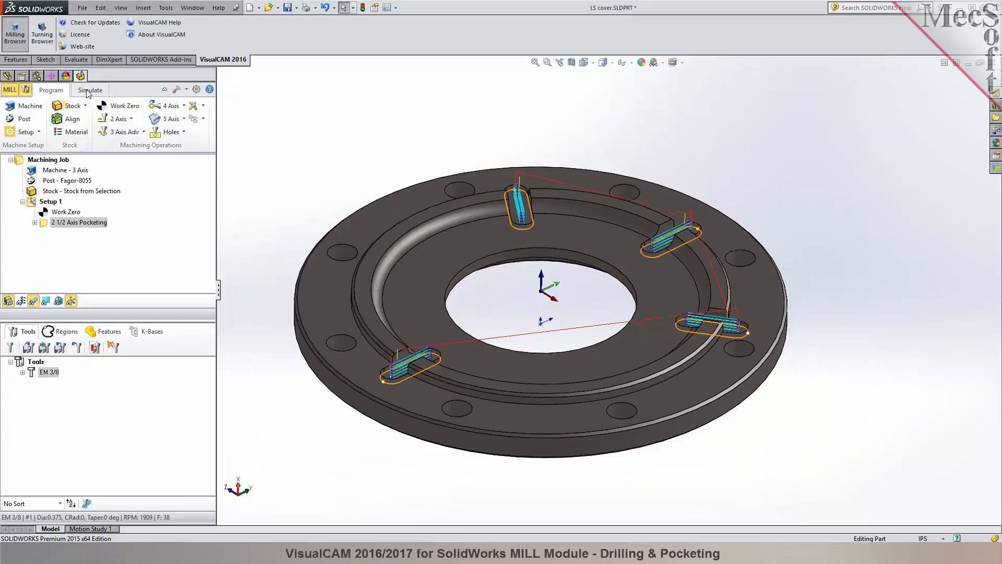
click(90, 90)
click(62, 191)
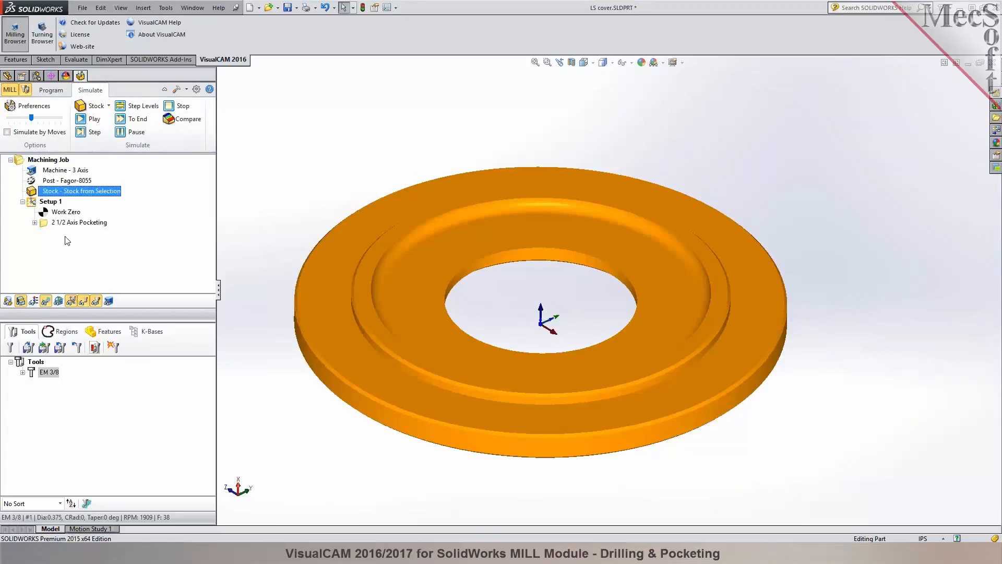
click(79, 222)
click(95, 119)
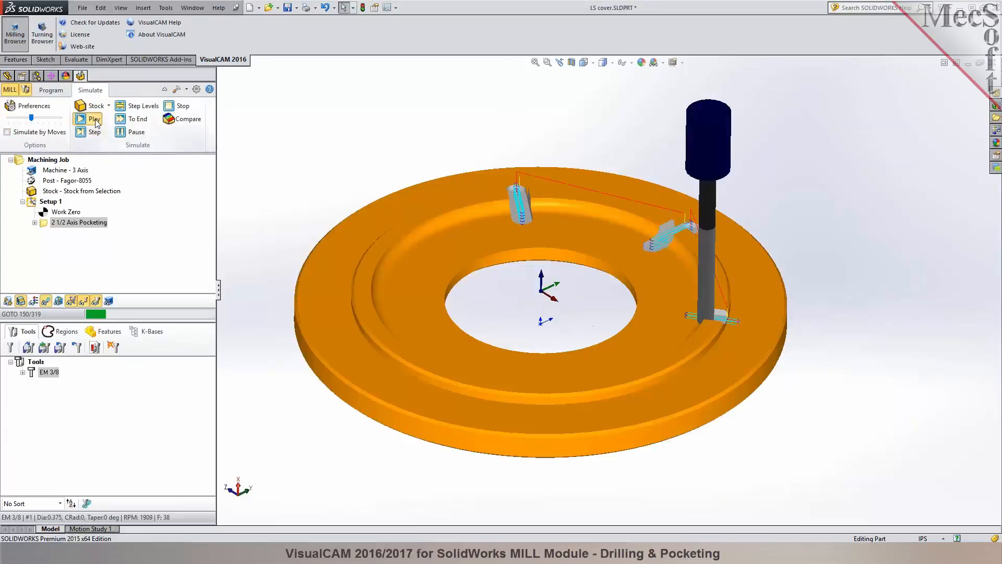
middle_drag(318, 141, 348, 163)
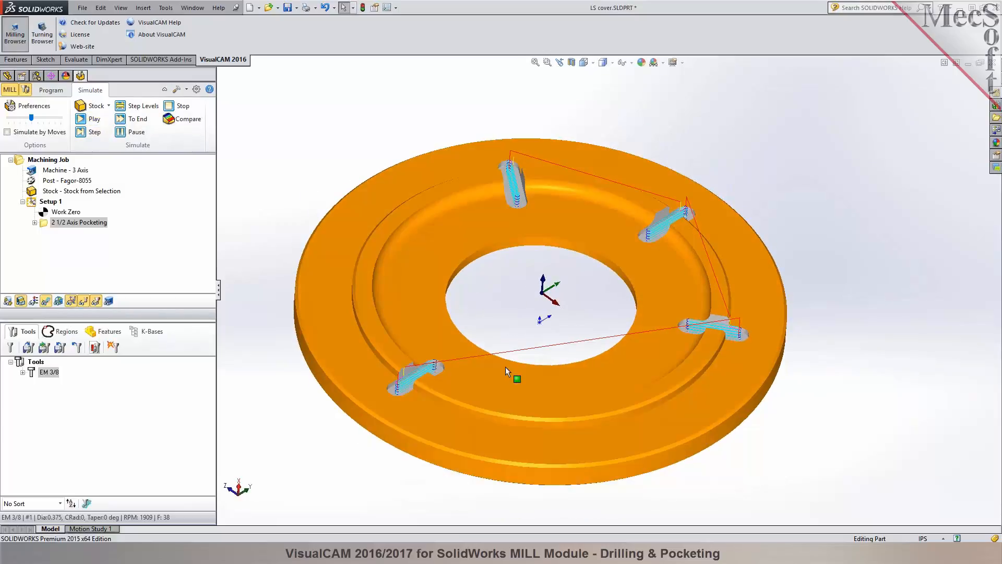
click(46, 301)
mouse_move(371, 99)
middle_down()
mouse_move(365, 146)
mouse_move(369, 85)
middle_up()
middle_drag(363, 134, 335, 137)
Return to operation programming and check the diameter of one bolt hole on the part.
click(70, 92)
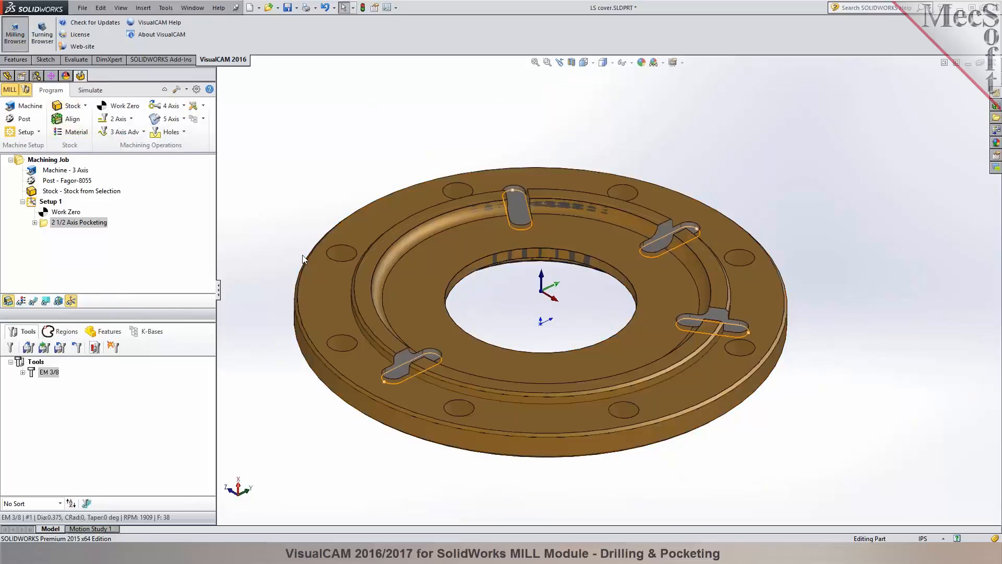
click(336, 262)
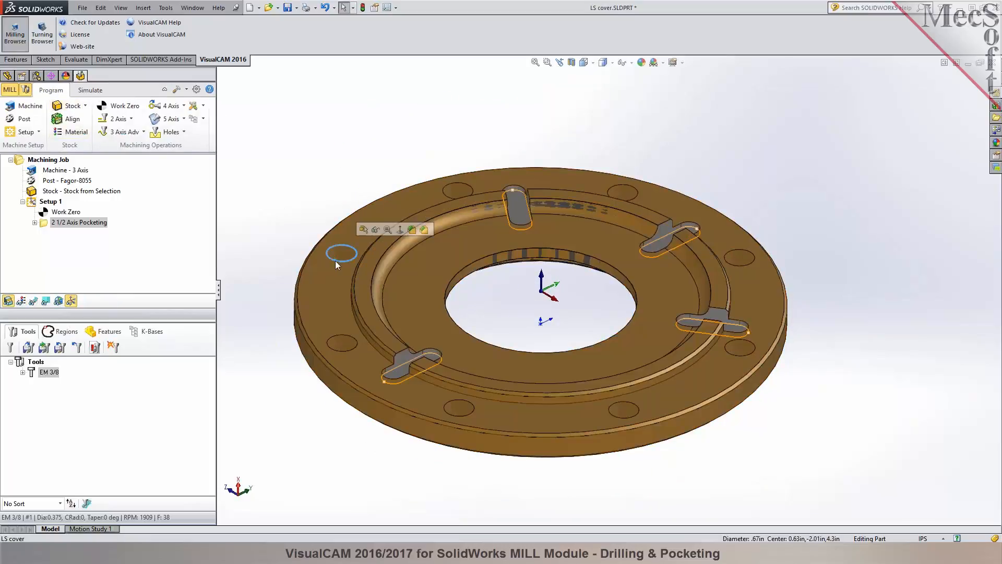
click(662, 509)
middle_drag(238, 256, 263, 254)
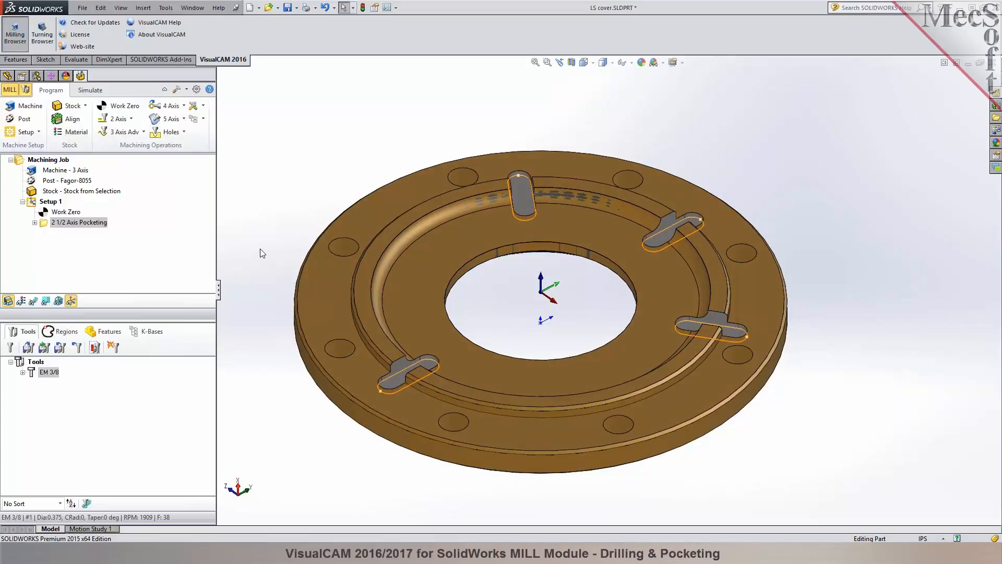
Create a Hole Pocketing operation with the top edges of all eight bolt holes as its machining regions.
click(131, 119)
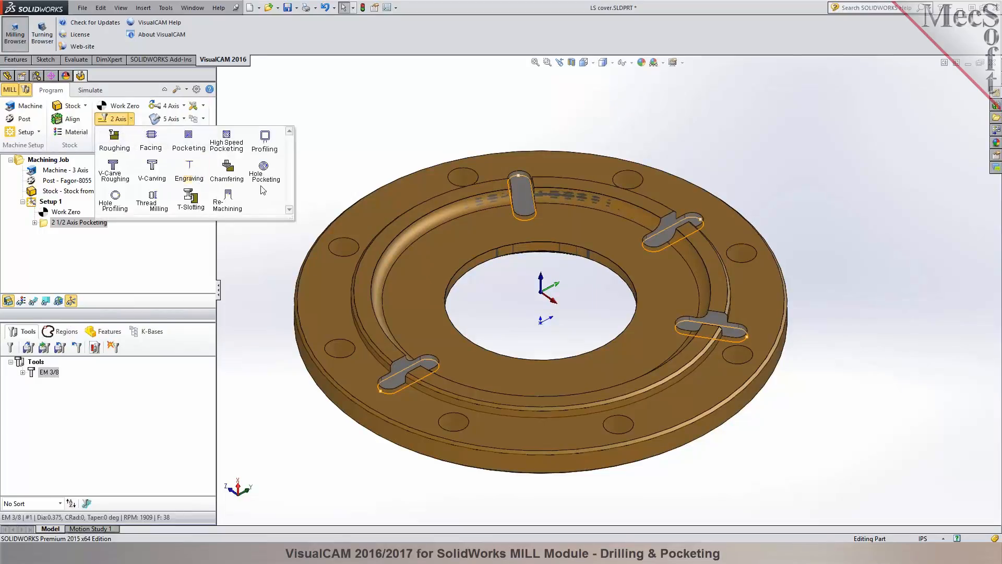
click(264, 173)
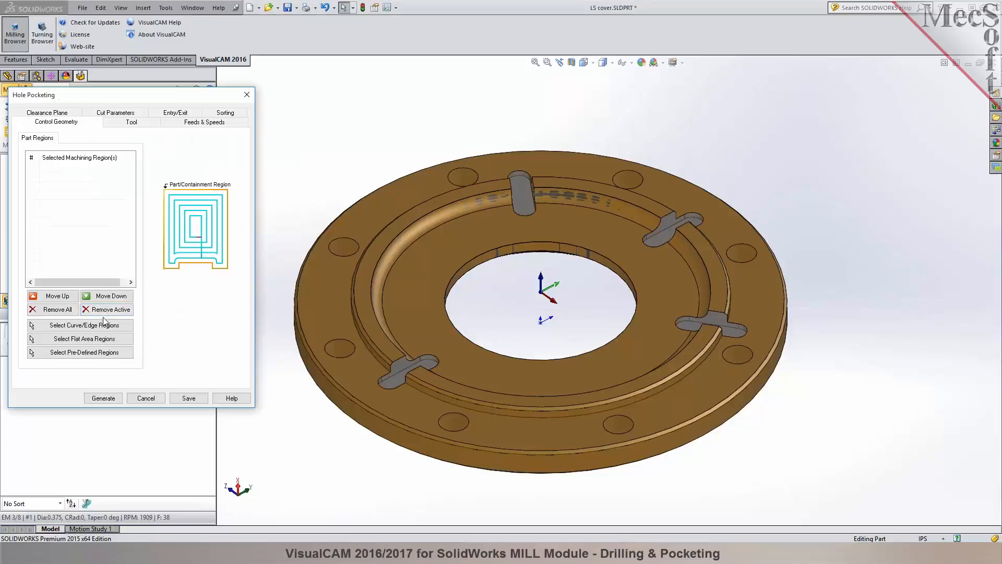
click(104, 320)
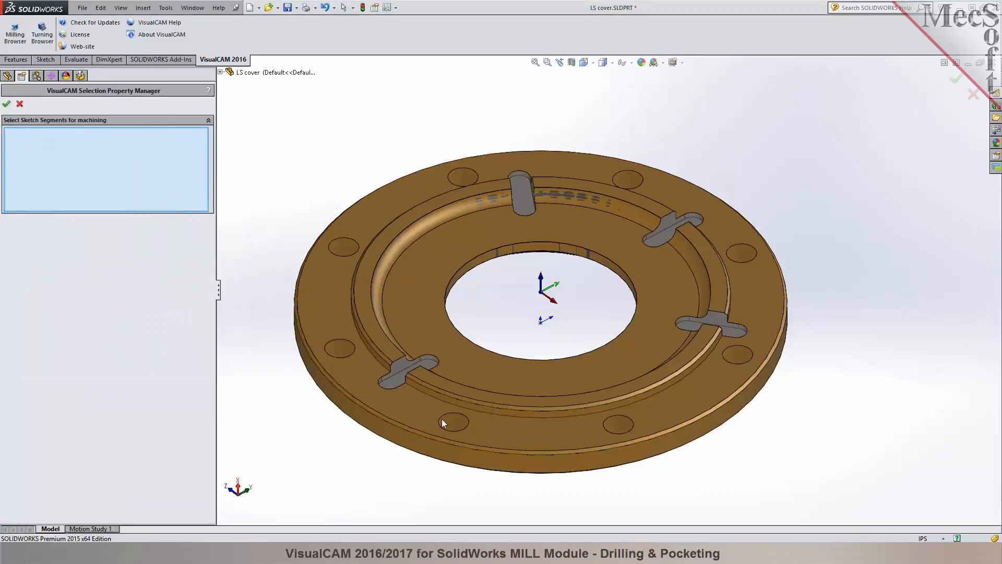
click(443, 420)
click(344, 340)
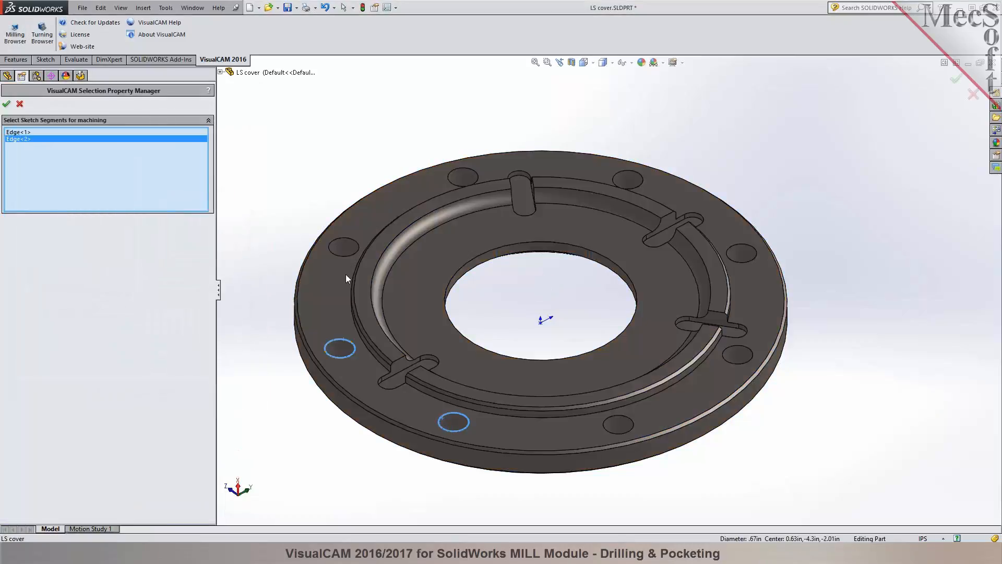
click(346, 239)
click(462, 169)
click(632, 175)
click(742, 244)
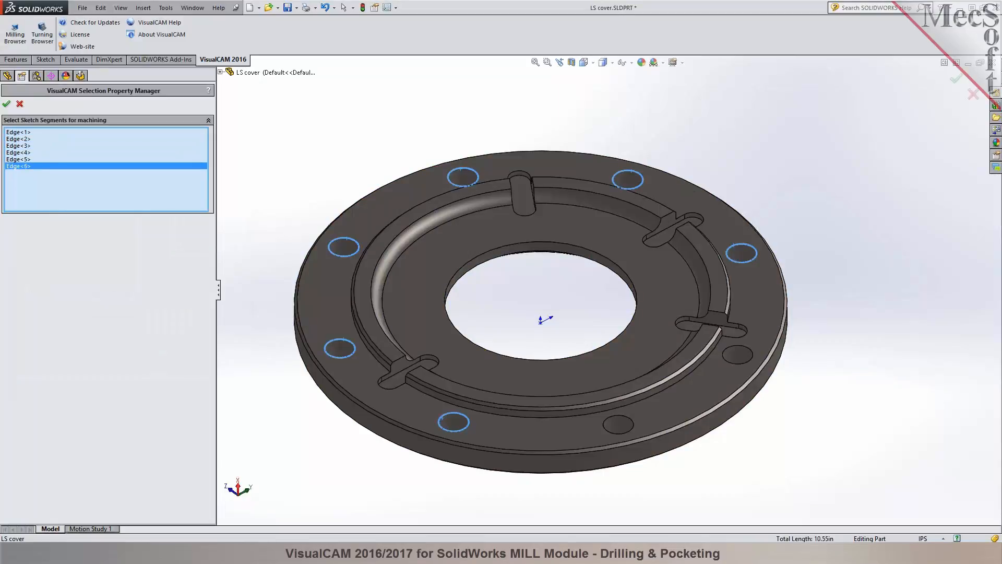
click(736, 346)
click(632, 419)
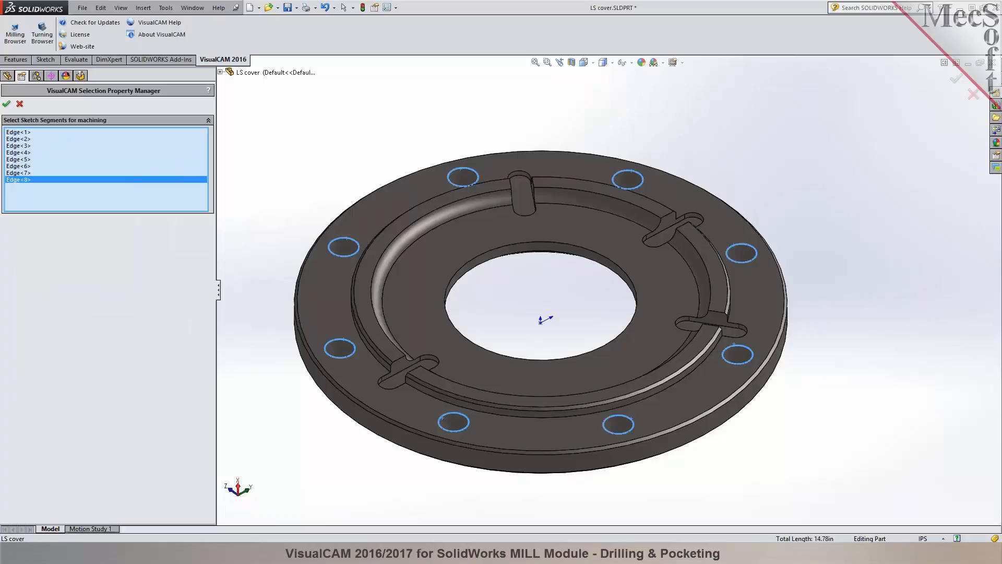
click(6, 104)
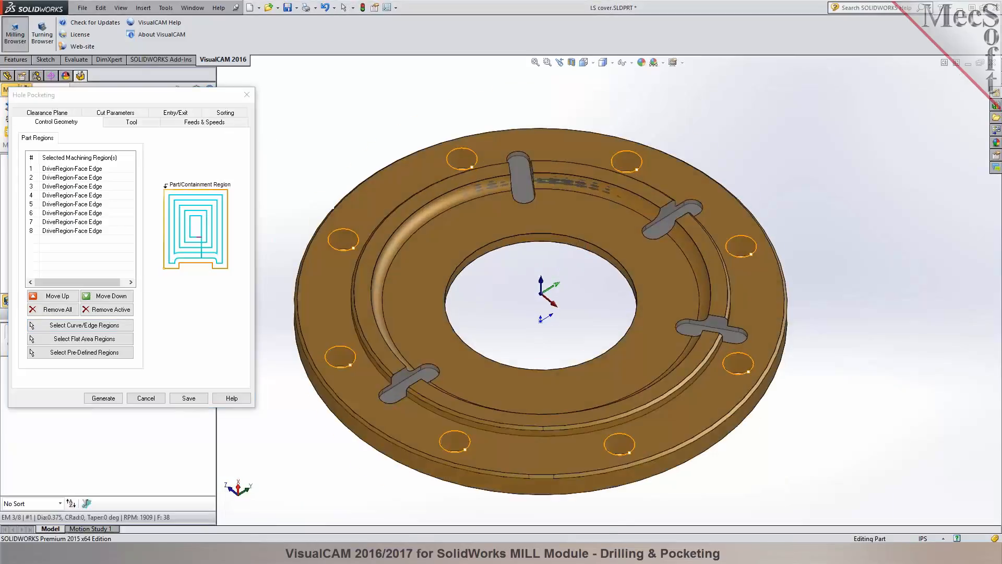
Review the tool, feeds and clearance plane, and set the hole depth to 0.625 by picking points on the part's top and bottom.
scroll(312, 282, down, 3)
click(130, 122)
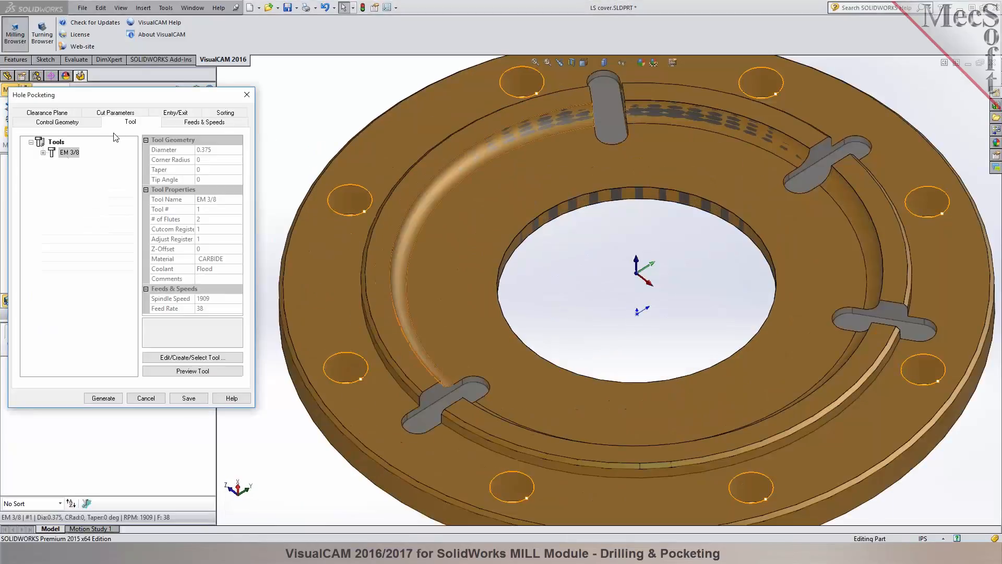
click(207, 122)
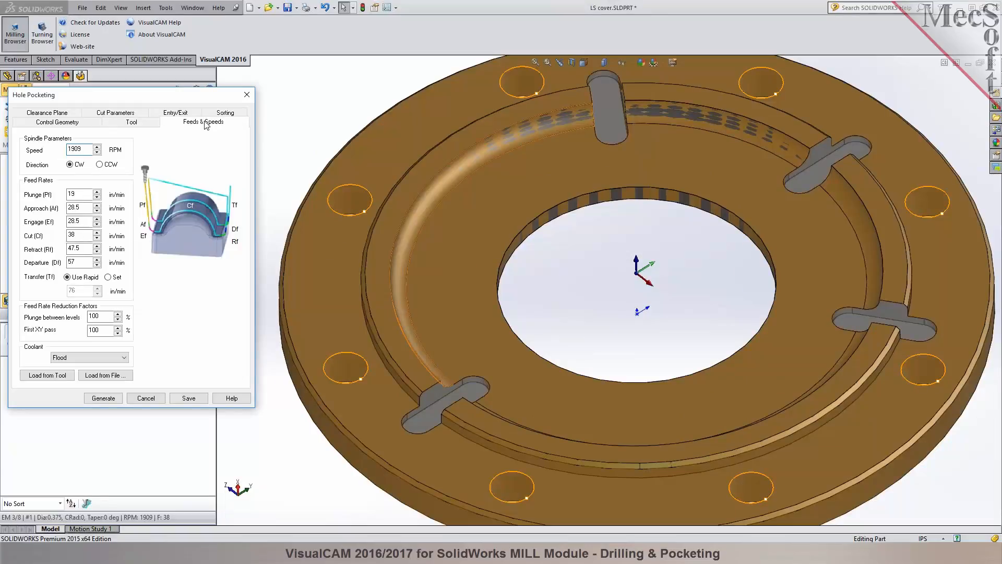
click(52, 113)
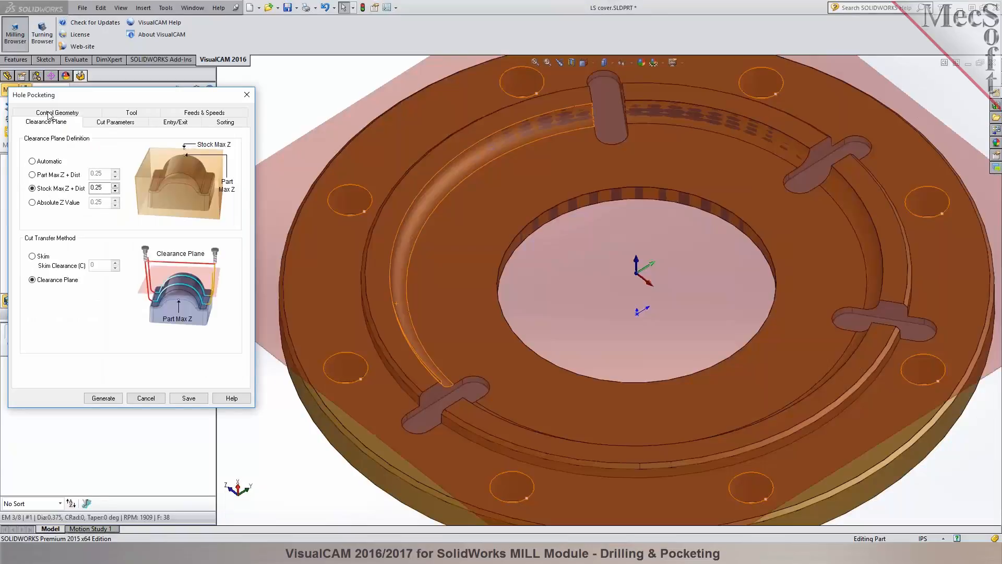
click(107, 123)
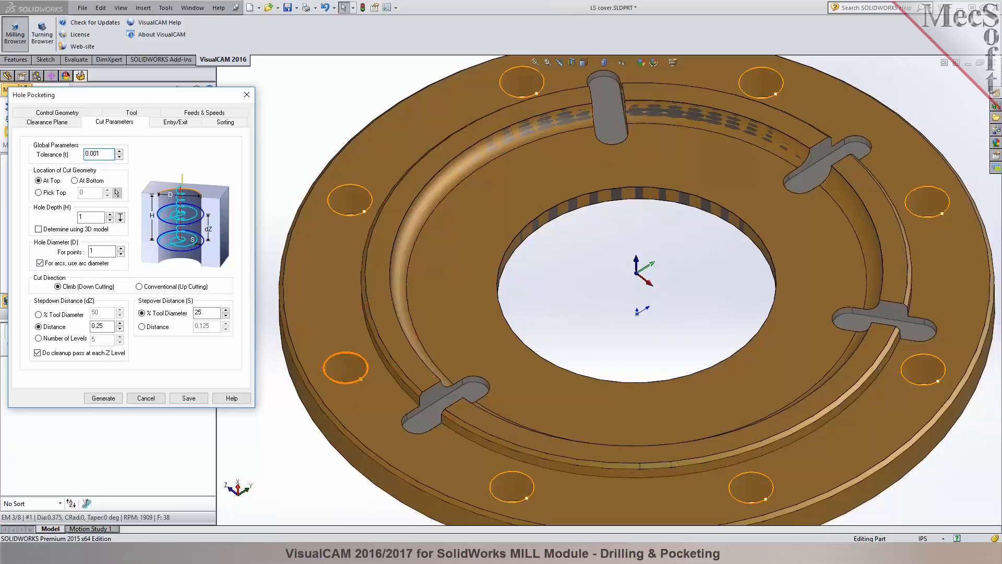
click(120, 218)
click(326, 326)
middle_drag(283, 405, 315, 229)
click(302, 459)
middle_drag(354, 293, 357, 392)
scroll(360, 391, up, 3)
scroll(605, 224, down, 2)
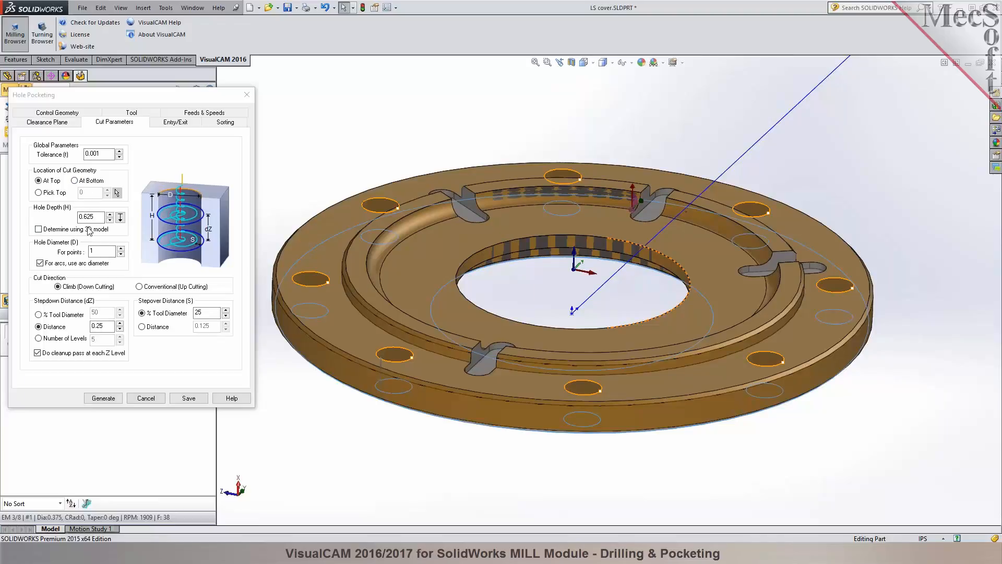
Set 4 stepdown levels and full, individually output entry helixes with a height of 0.12, and generate the Hole Pocketing toolpath.
click(50, 338)
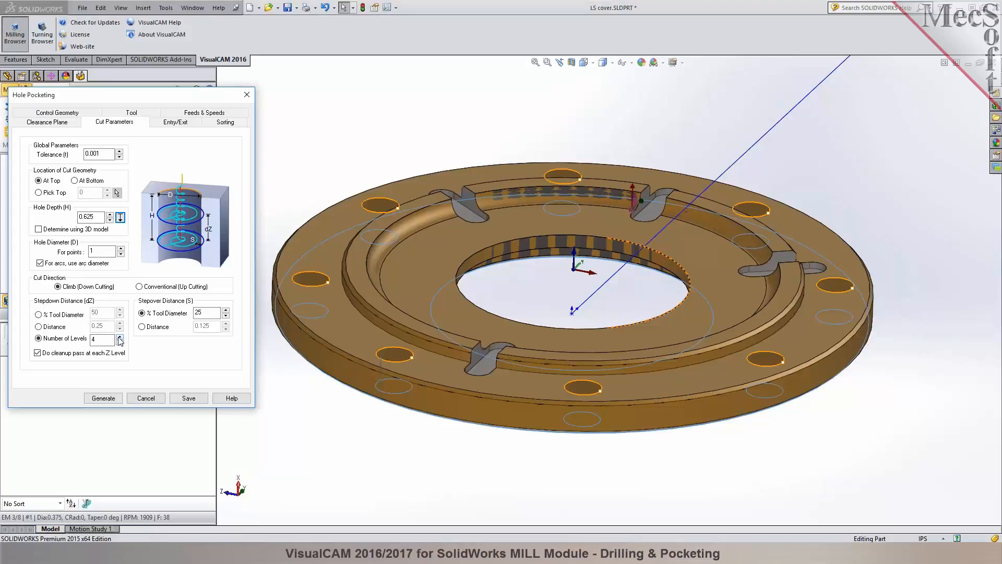
click(168, 123)
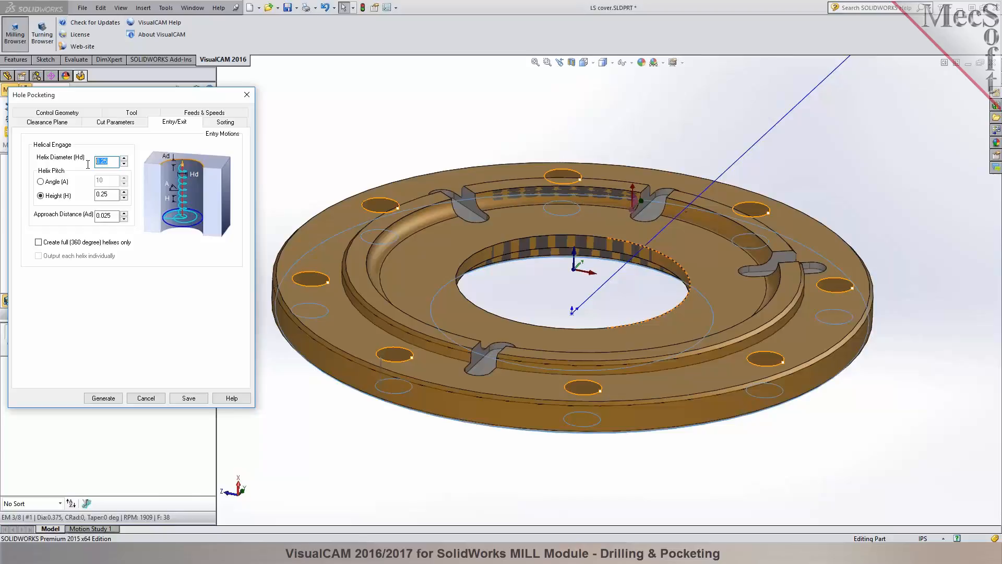
click(41, 242)
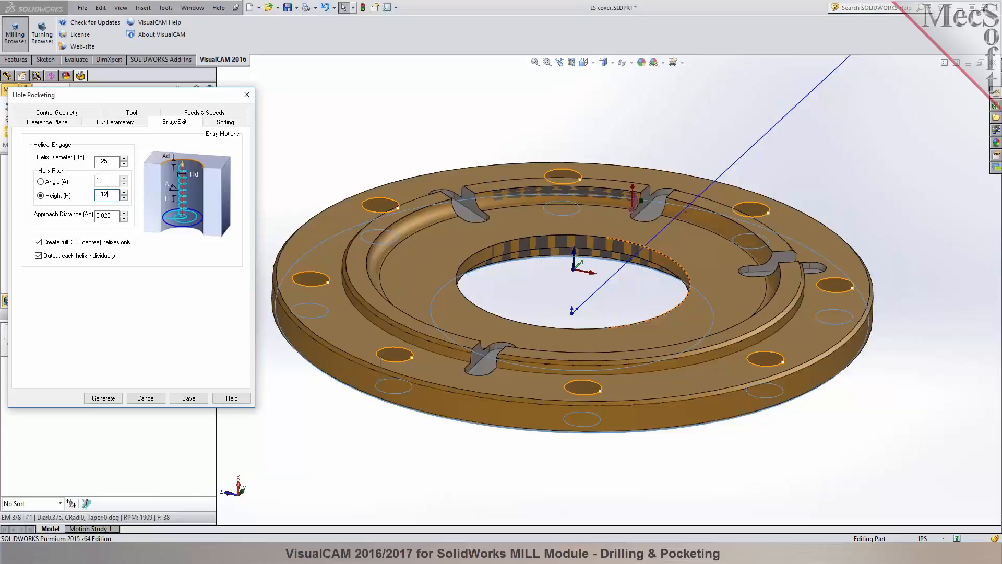
click(103, 398)
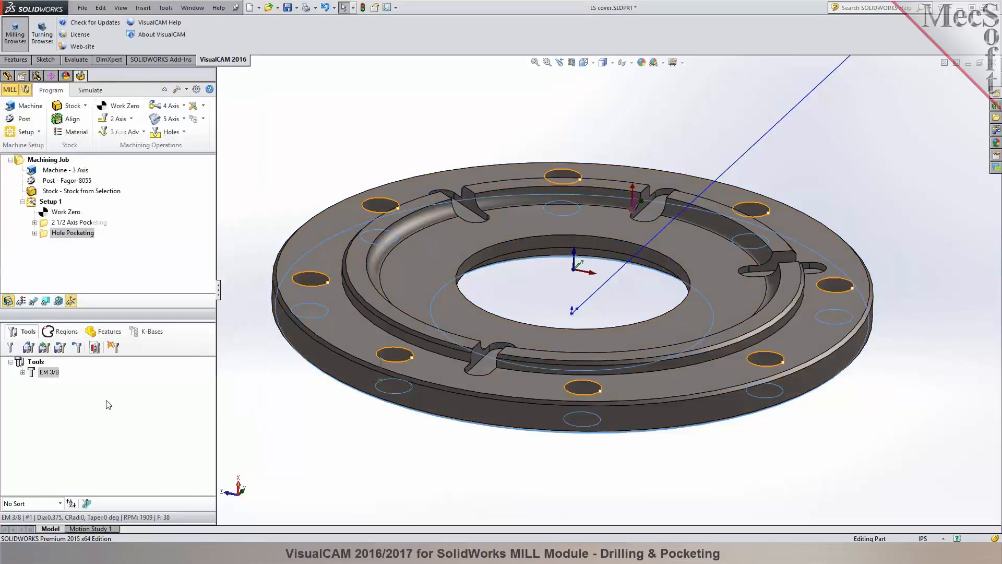
Examine the helical toolpaths inside the bolt holes up close and around the whole flange.
click(275, 179)
middle_drag(276, 182, 277, 240)
scroll(305, 277, down, 8)
mouse_move(505, 252)
middle_down()
mouse_move(505, 310)
mouse_move(499, 267)
middle_up()
scroll(410, 304, up, 10)
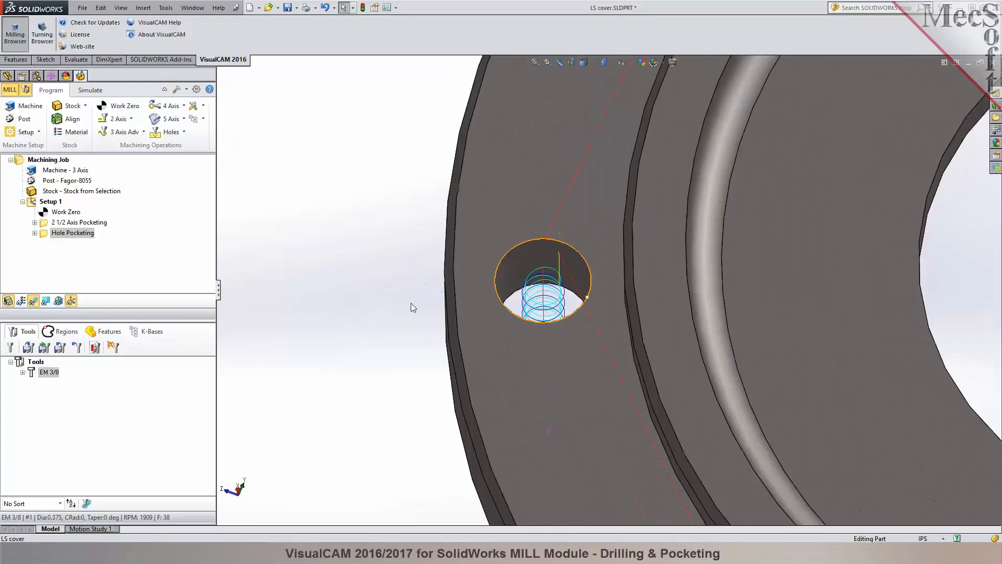
scroll(866, 252, down, 4)
middle_drag(593, 310, 595, 235)
scroll(441, 316, down, 4)
middle_drag(441, 316, 441, 339)
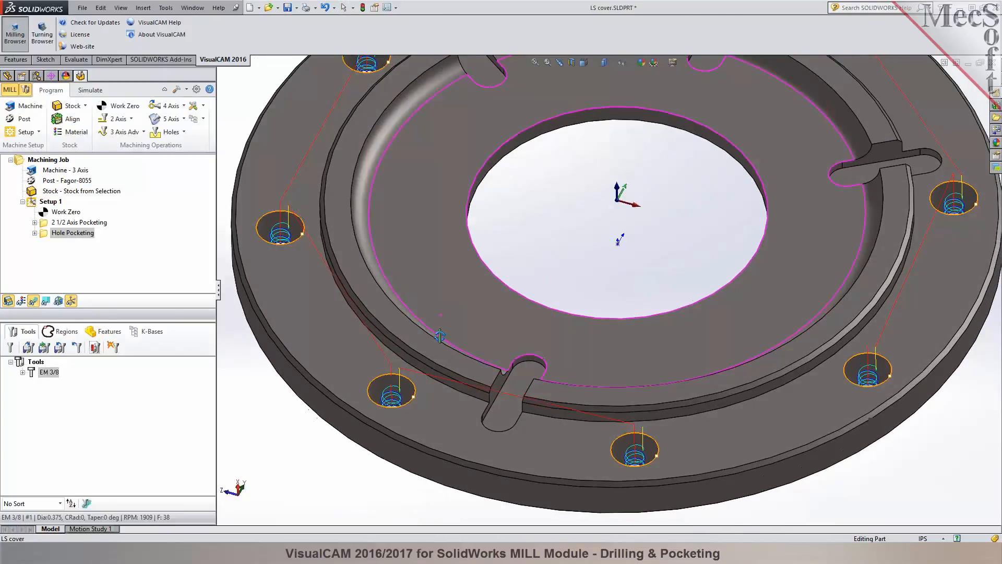
Edit the Hole Pocketing stepover as a percentage of tool diameter, regenerate the toolpath and inspect it in one bolt hole.
double_click(58, 233)
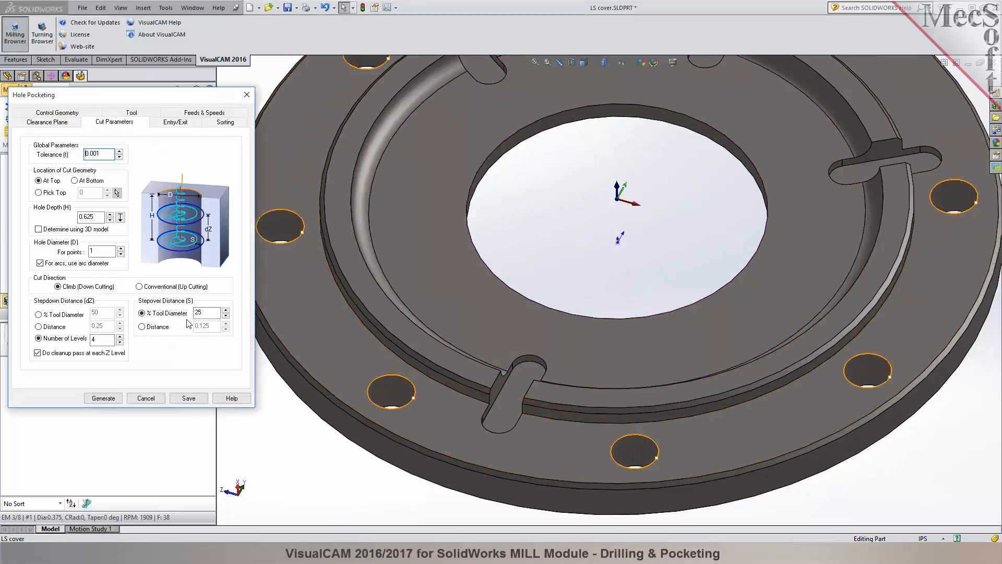
double_click(188, 312)
click(103, 397)
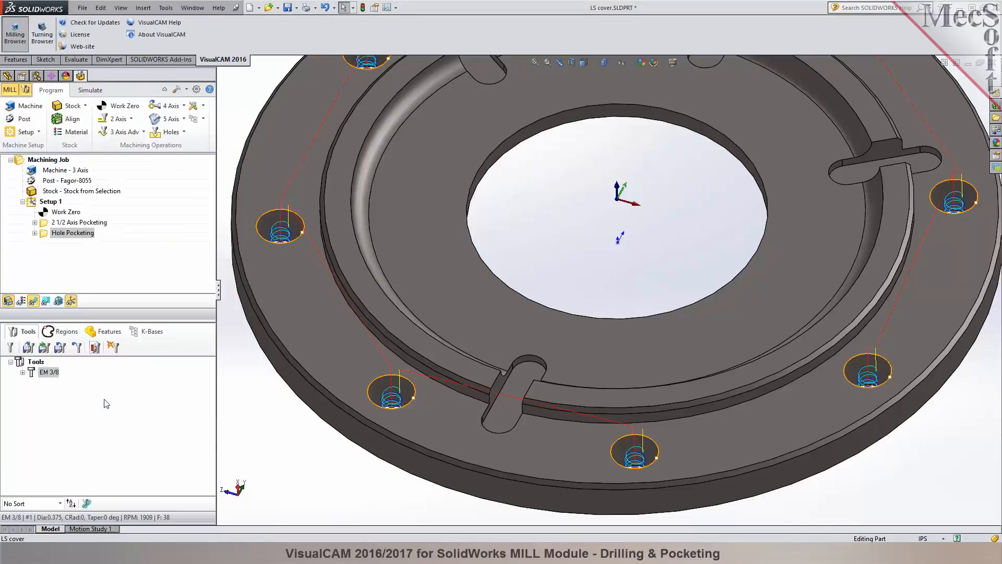
scroll(414, 402, down, 8)
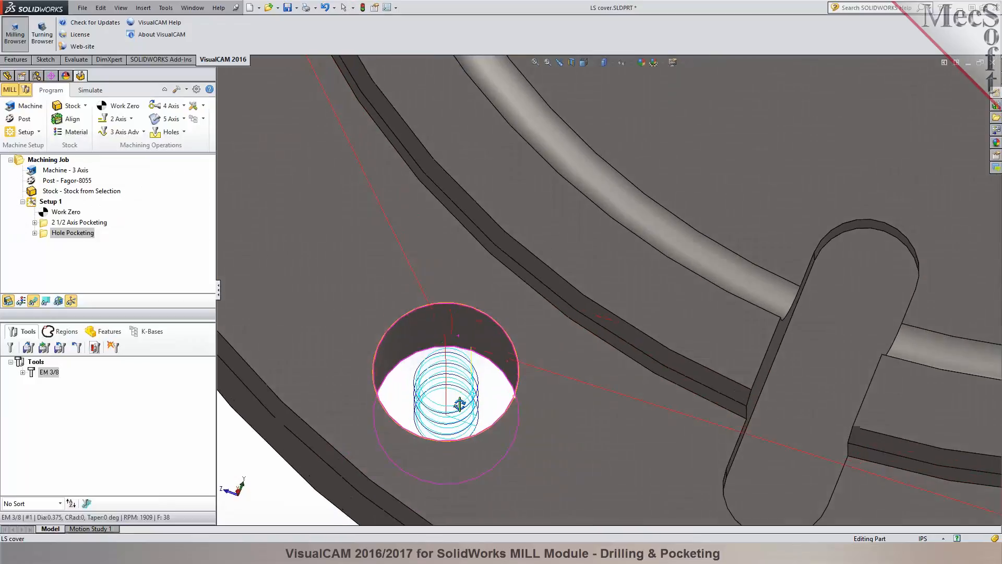
Simulate the Hole Pocketing operation on the stock and inspect the machined bolt holes.
key(f)
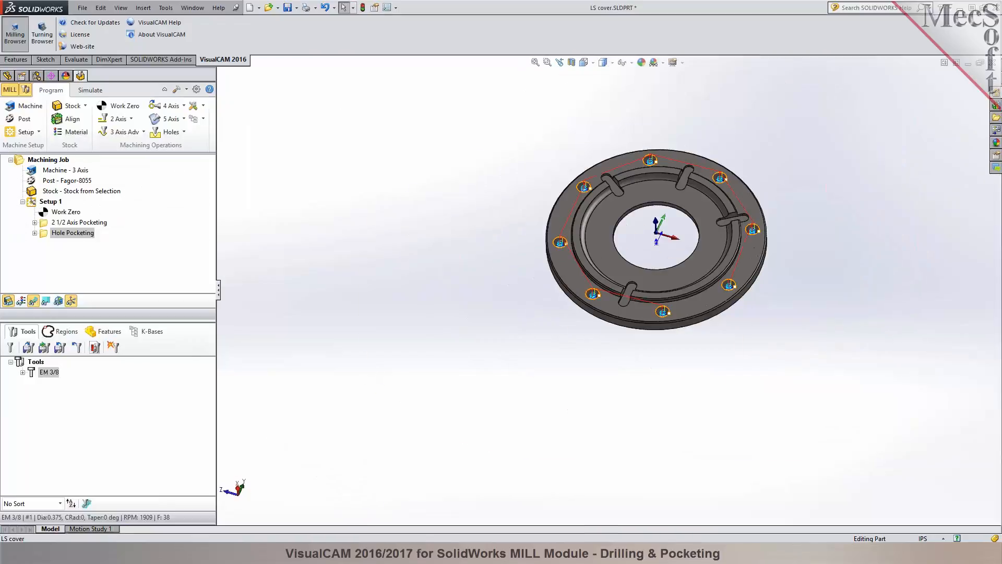
click(90, 91)
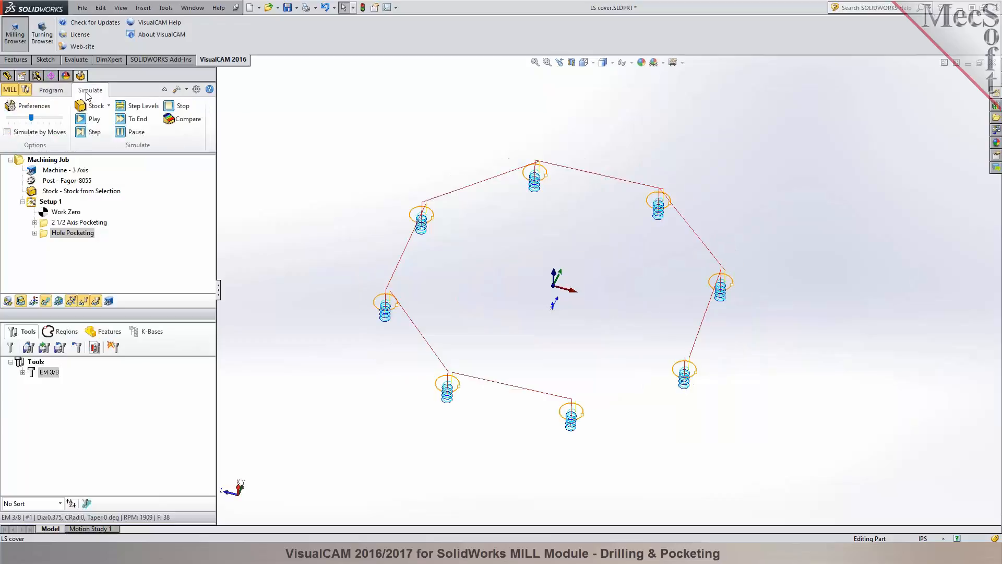
click(82, 120)
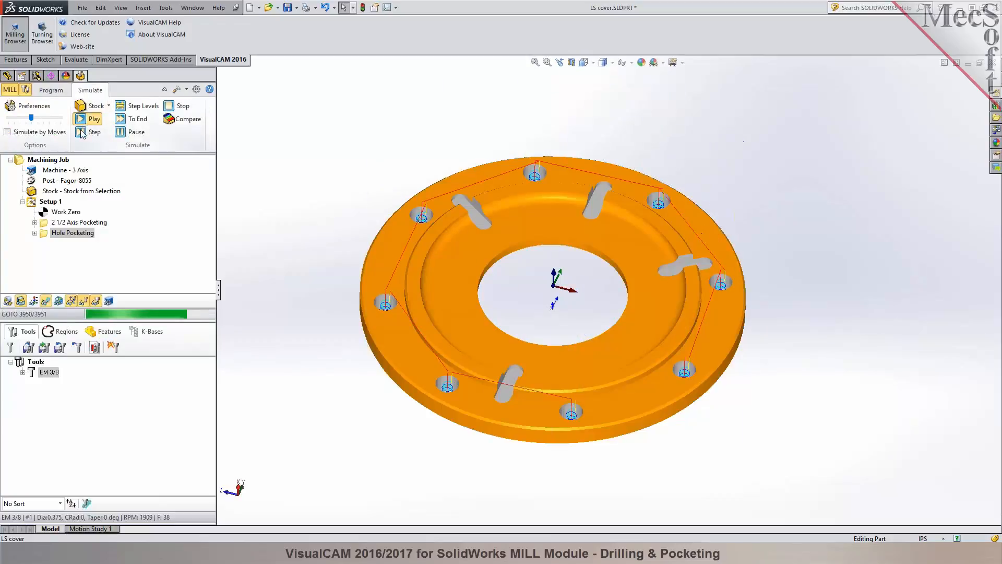
middle_drag(313, 158, 297, 141)
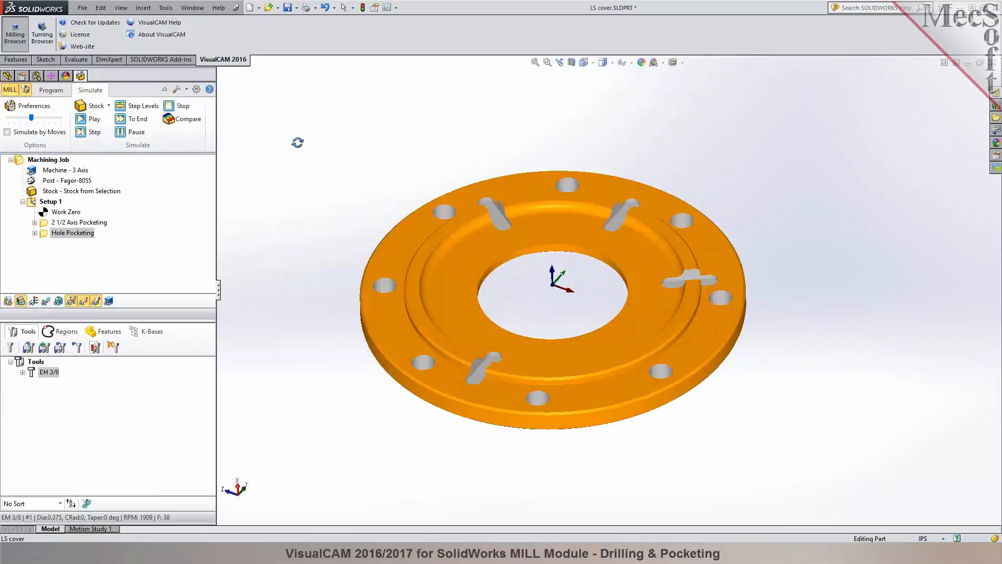
scroll(660, 302, down, 2)
middle_drag(660, 303, 517, 288)
Review the tools, feeds and machining times in the operations information for Setup 1.
click(51, 90)
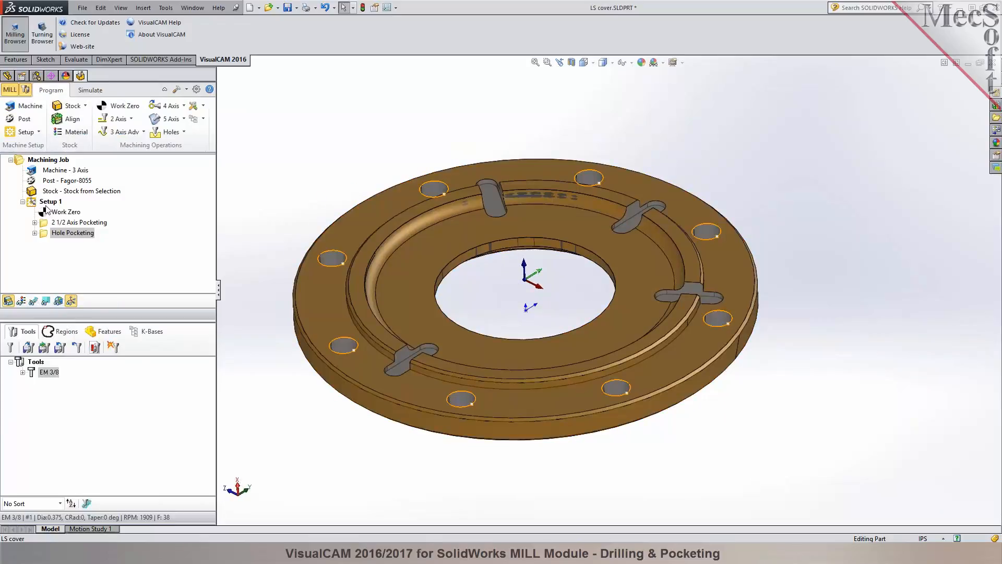
right_click(47, 204)
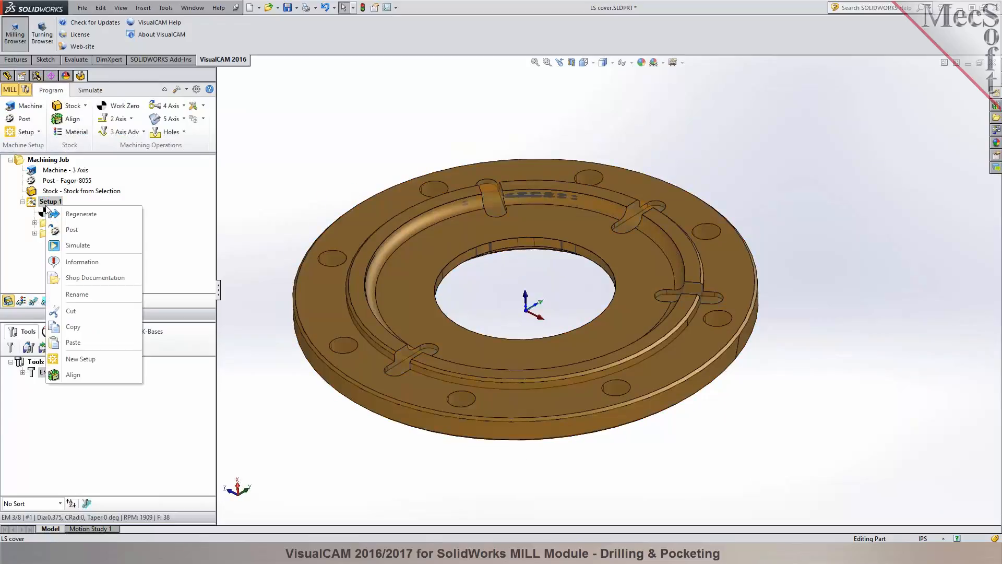
click(83, 262)
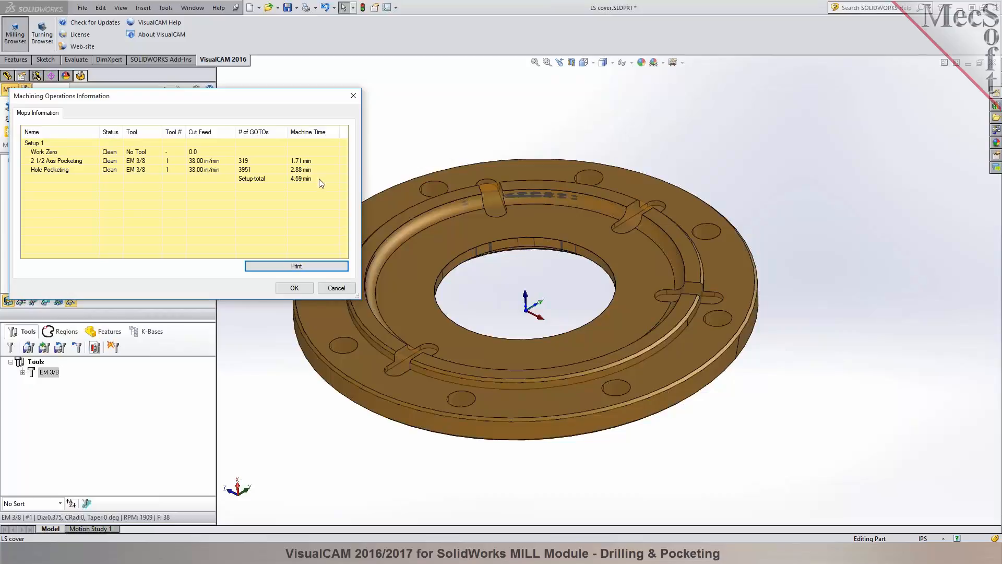
click(293, 287)
Post Setup 1 with the Fagor-8055 post to LS cover_Setup 1.nc, look over the G-code and close it.
right_click(44, 207)
click(61, 228)
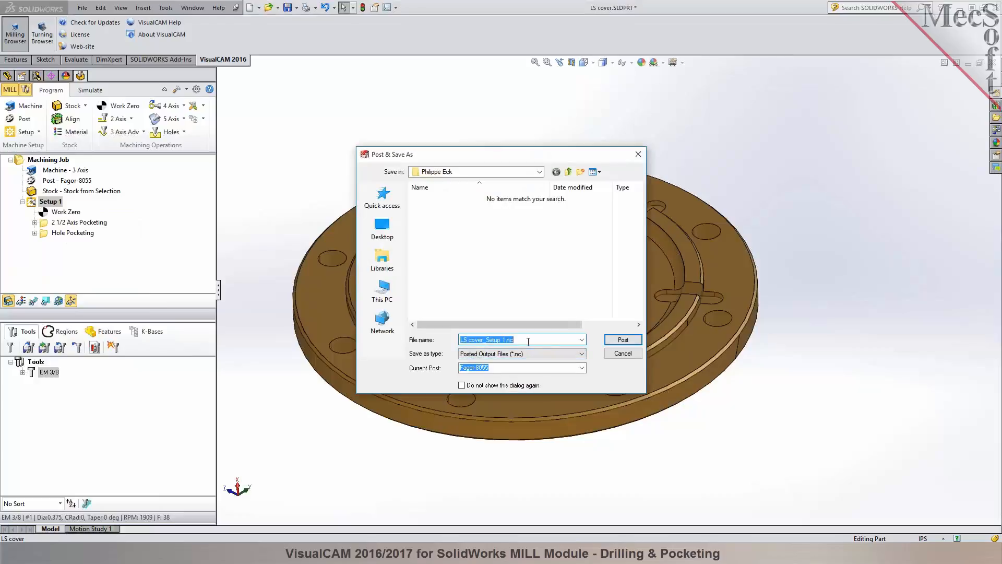
click(621, 343)
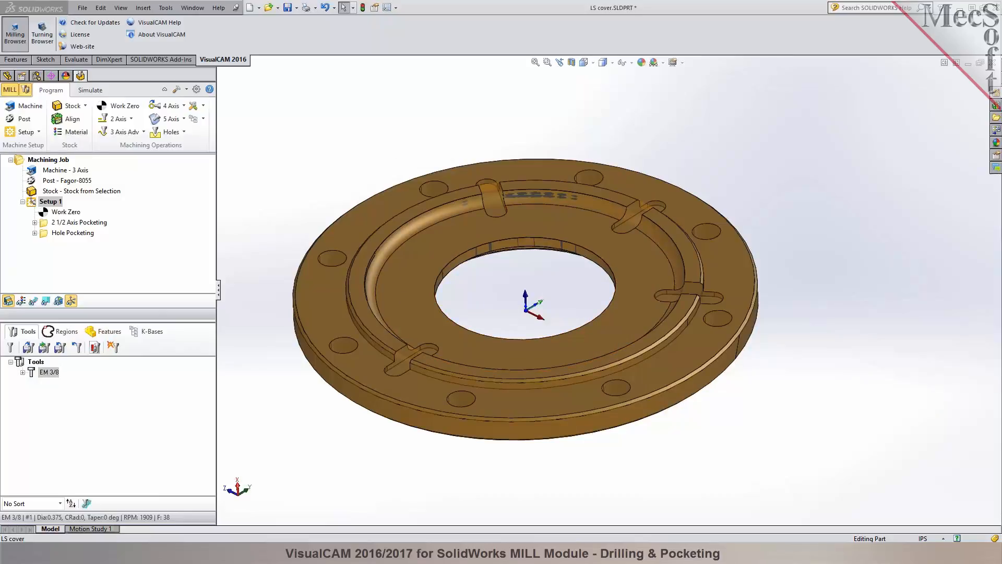
drag(681, 140, 462, 107)
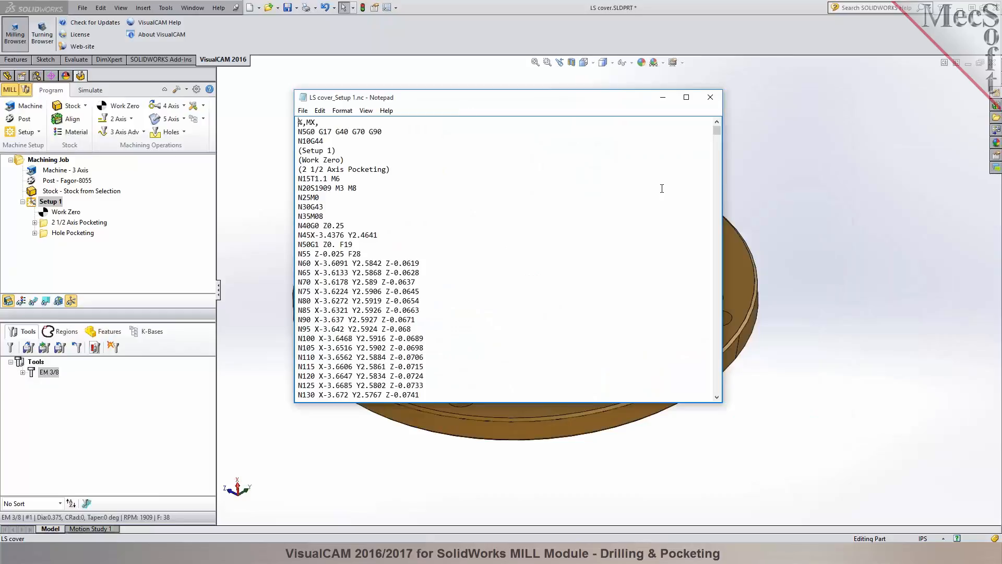
mouse_move(717, 132)
mouse_down()
mouse_move(721, 415)
mouse_move(715, 128)
mouse_up()
click(711, 98)
Save the LS cover part together with its machining job.
middle_drag(513, 121, 514, 117)
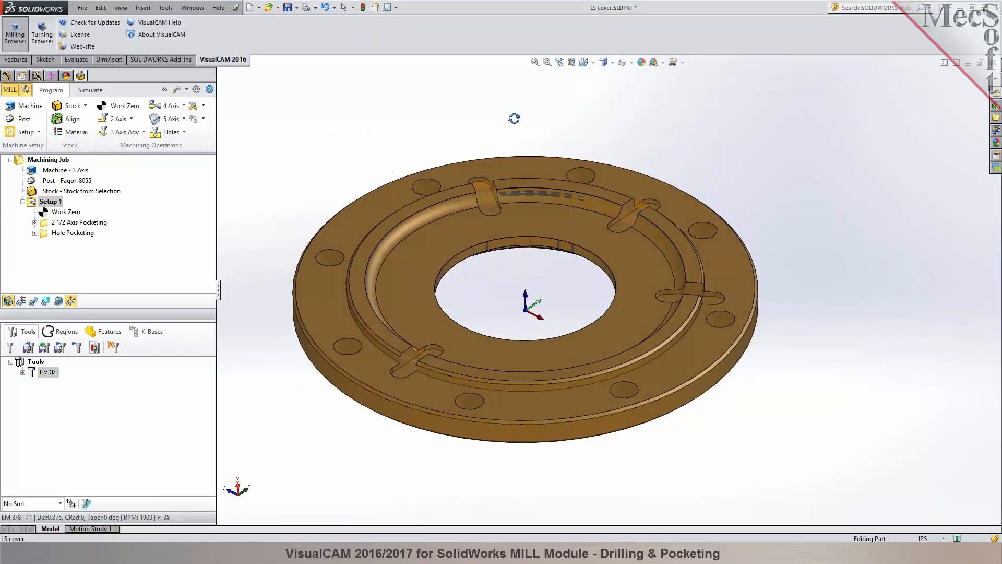
click(288, 10)
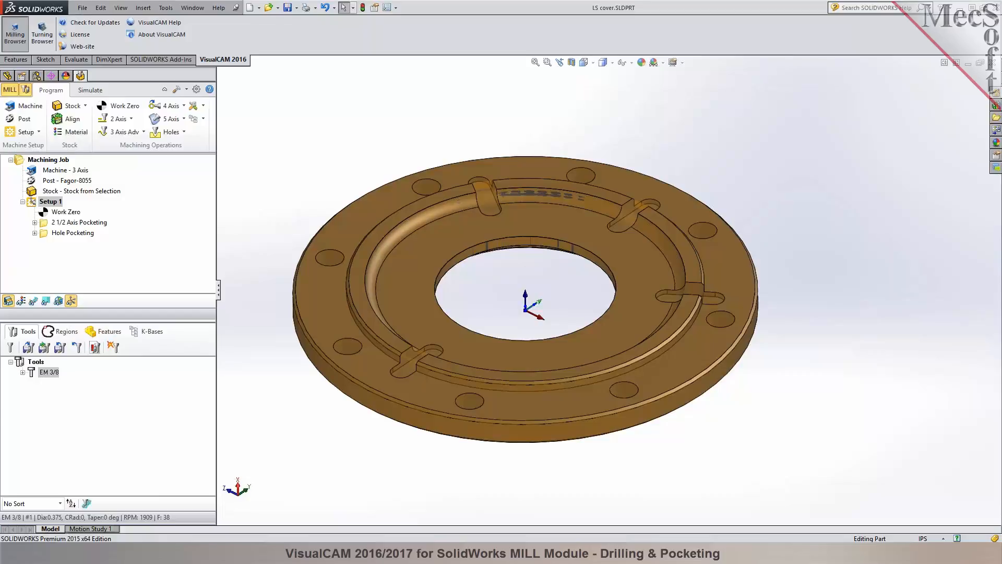
mouse_move(352, 156)
middle_down()
mouse_move(376, 127)
mouse_move(356, 164)
mouse_move(371, 151)
middle_up()
scroll(365, 167, up, 1)
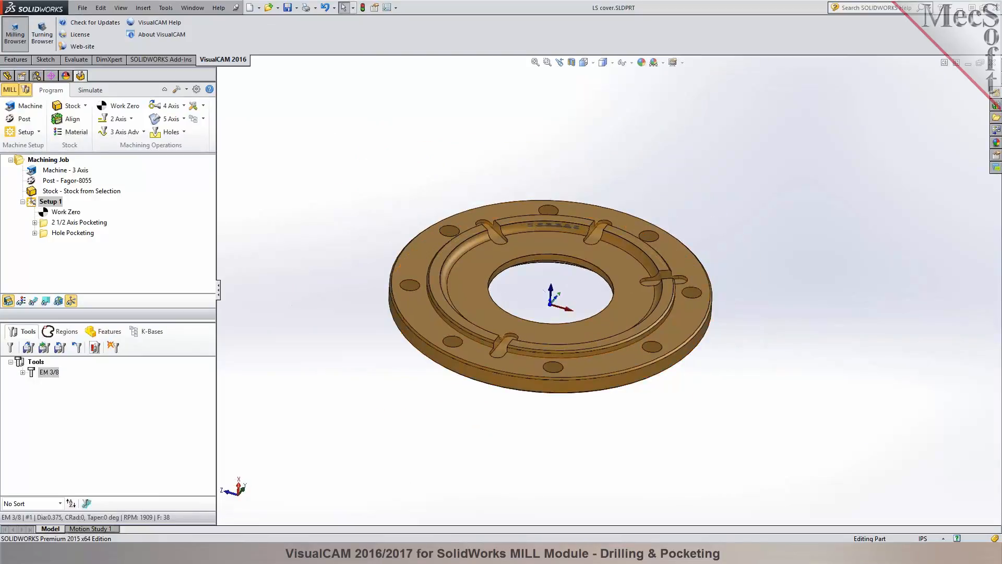
scroll(551, 292, down, 2)
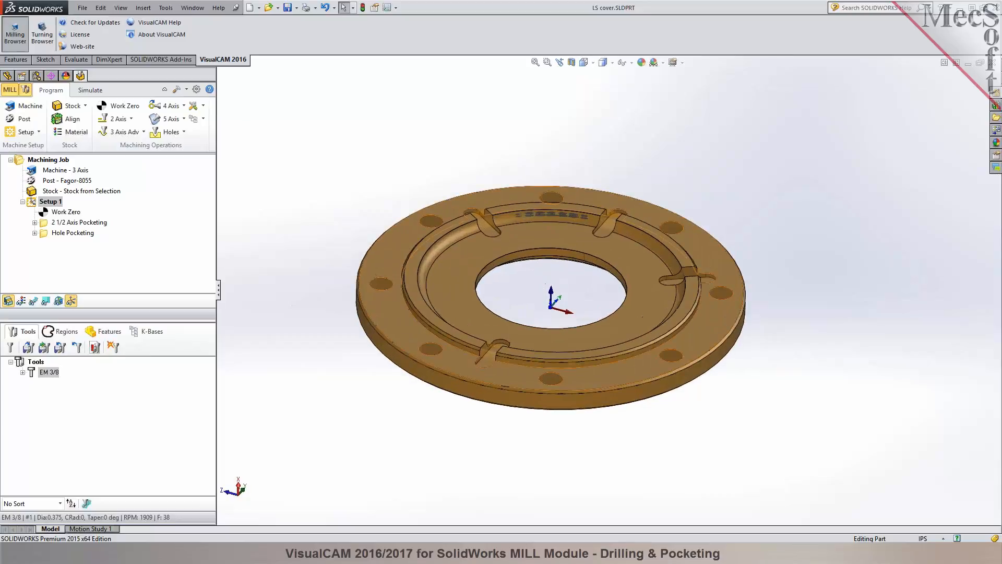
Examine the Hole Pocketing toolpath and its transfer moves between holes on the simulated stock.
click(90, 90)
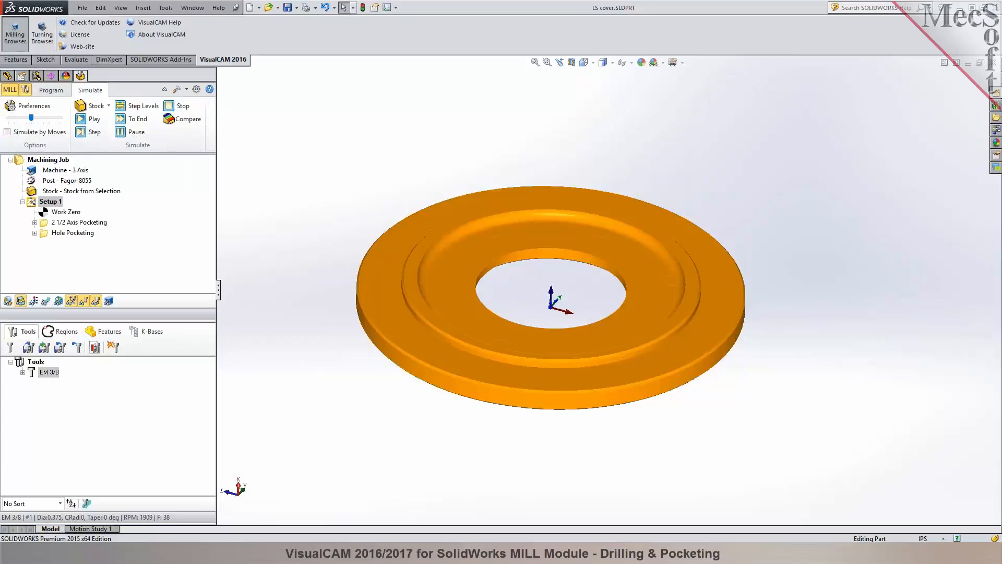
click(46, 231)
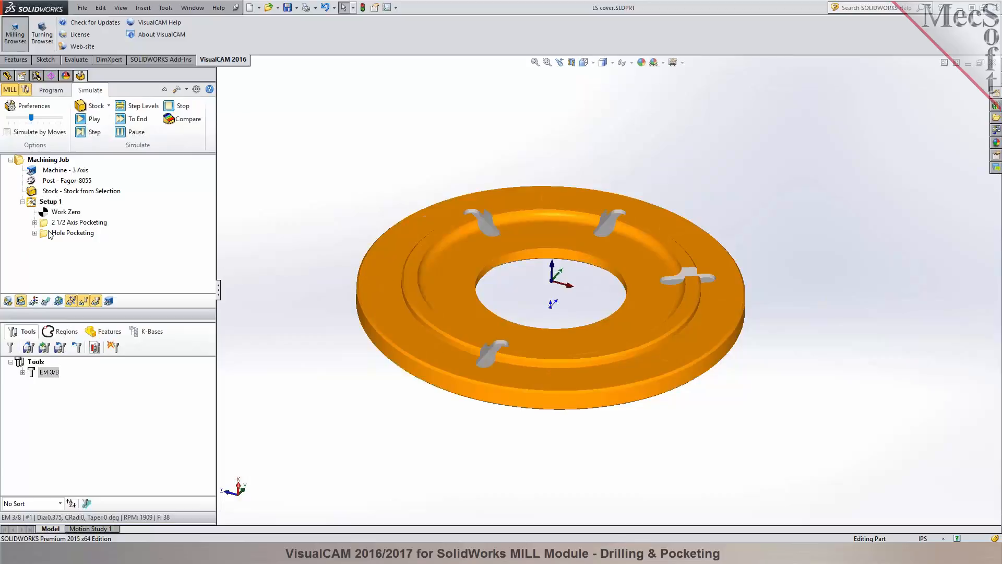
click(46, 301)
mouse_move(315, 204)
middle_down()
mouse_move(319, 161)
mouse_move(313, 221)
middle_up()
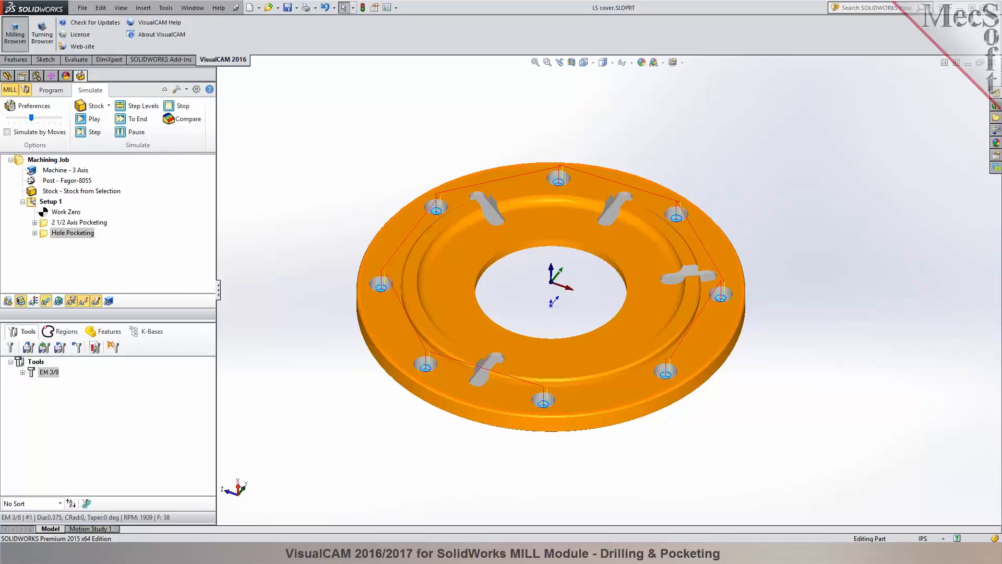
middle_drag(524, 293, 524, 258)
scroll(656, 287, down, 1)
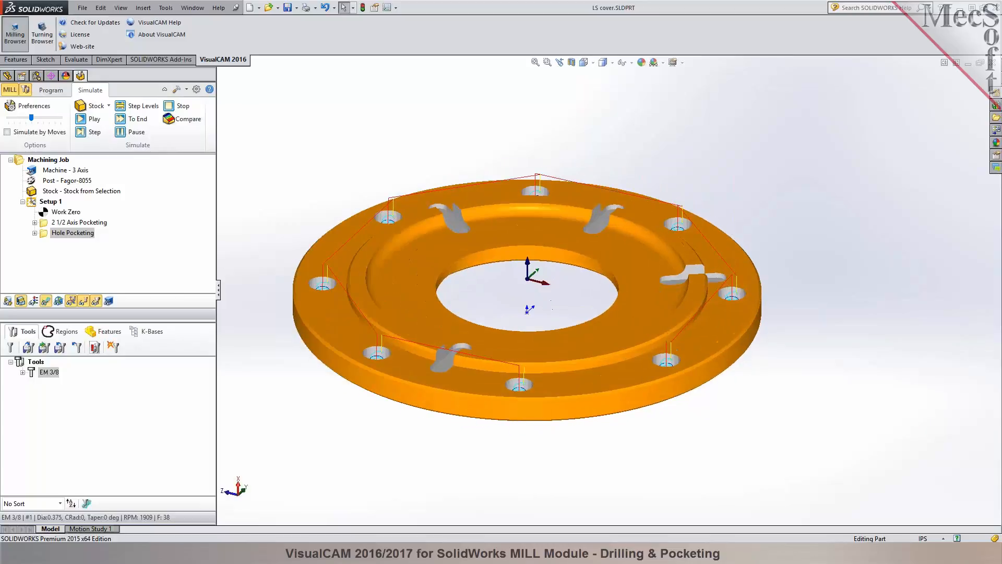
middle_drag(579, 288, 573, 293)
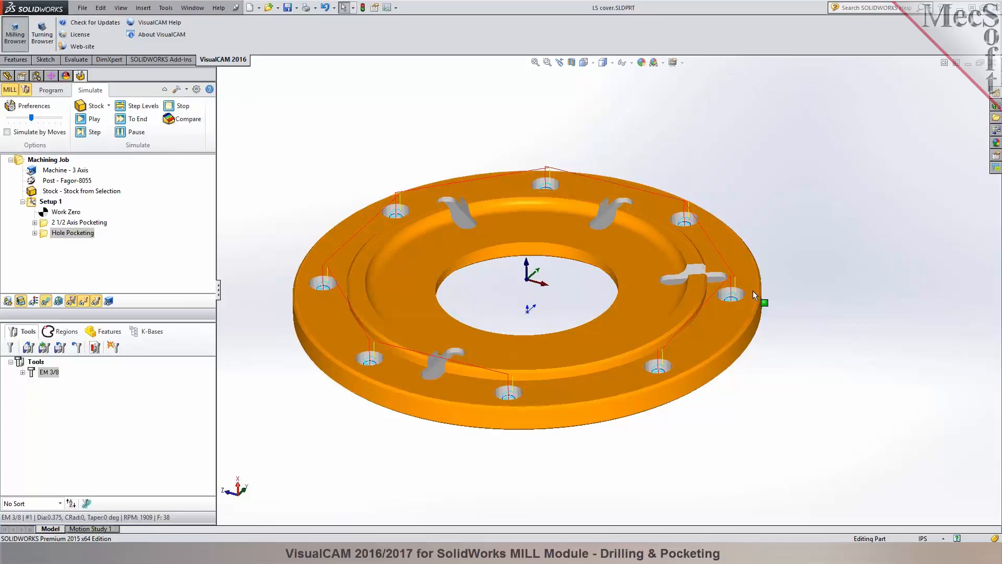
mouse_move(319, 279)
middle_down()
mouse_move(320, 224)
mouse_move(315, 284)
middle_up()
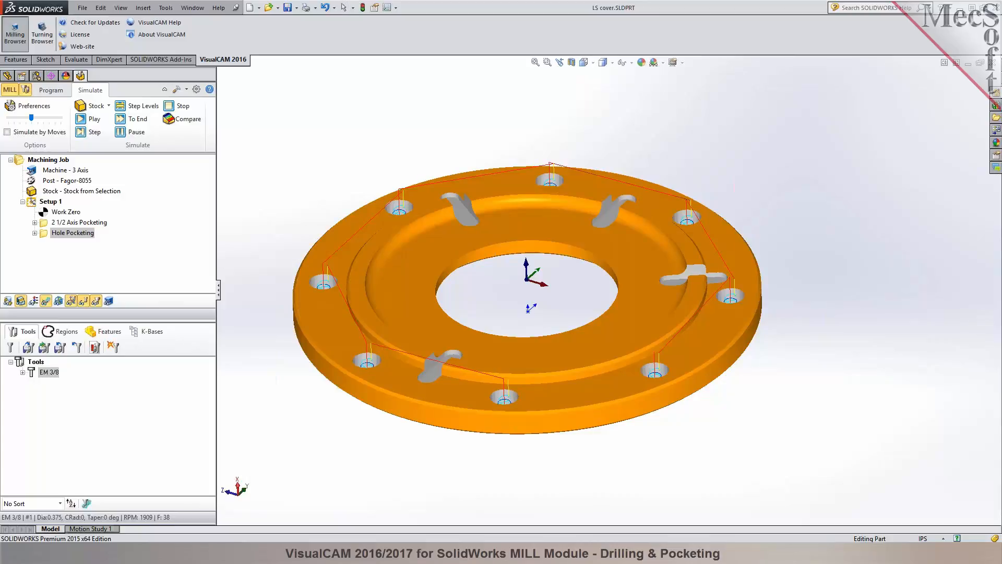
middle_drag(835, 303, 841, 307)
Raise the Hole Pocketing clearance plane to about 1 inch above Stock Max Z and regenerate the toolpath.
double_click(44, 235)
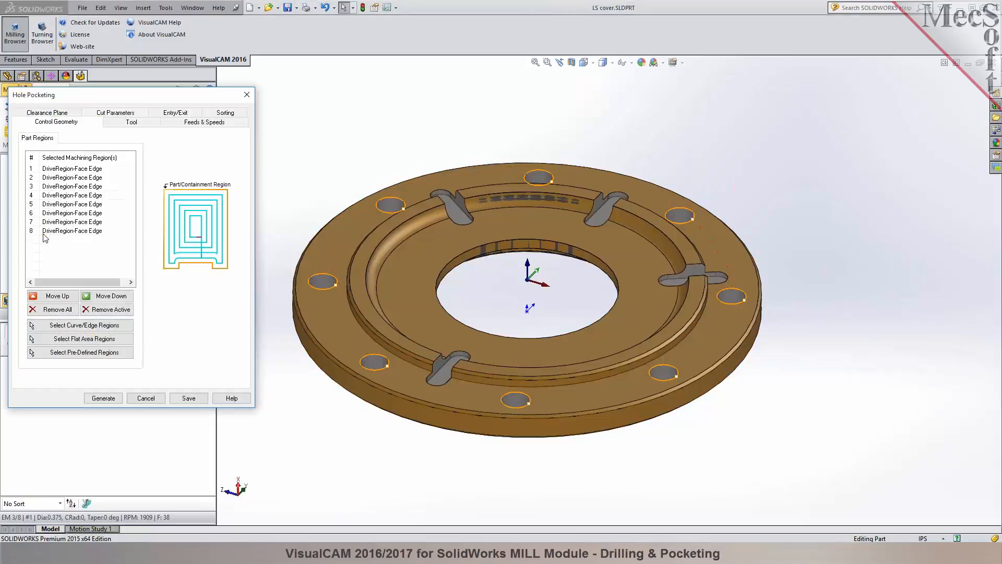
click(67, 114)
click(116, 186)
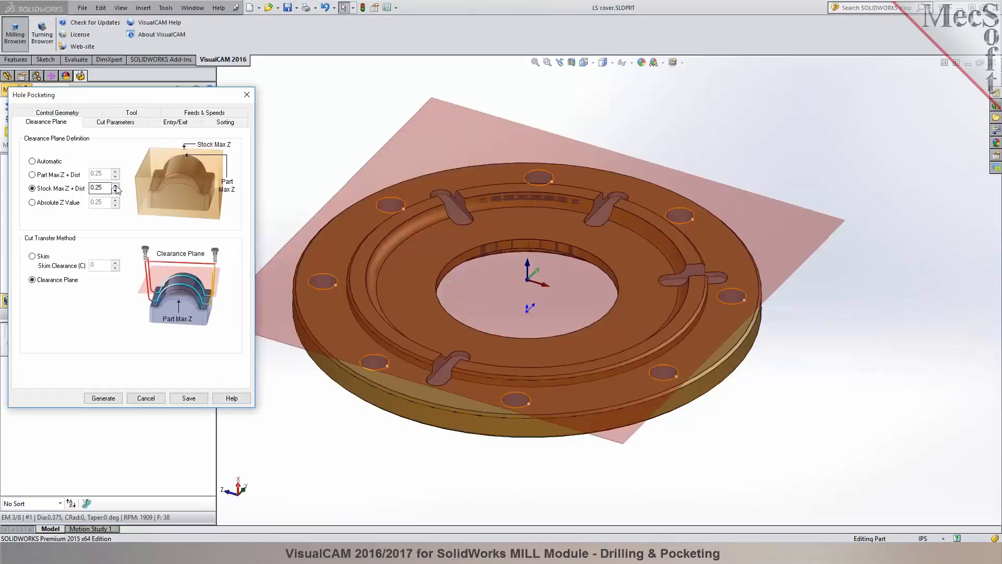
click(116, 186)
click(116, 186)
click(116, 185)
click(116, 186)
click(116, 186)
click(116, 186)
click(116, 186)
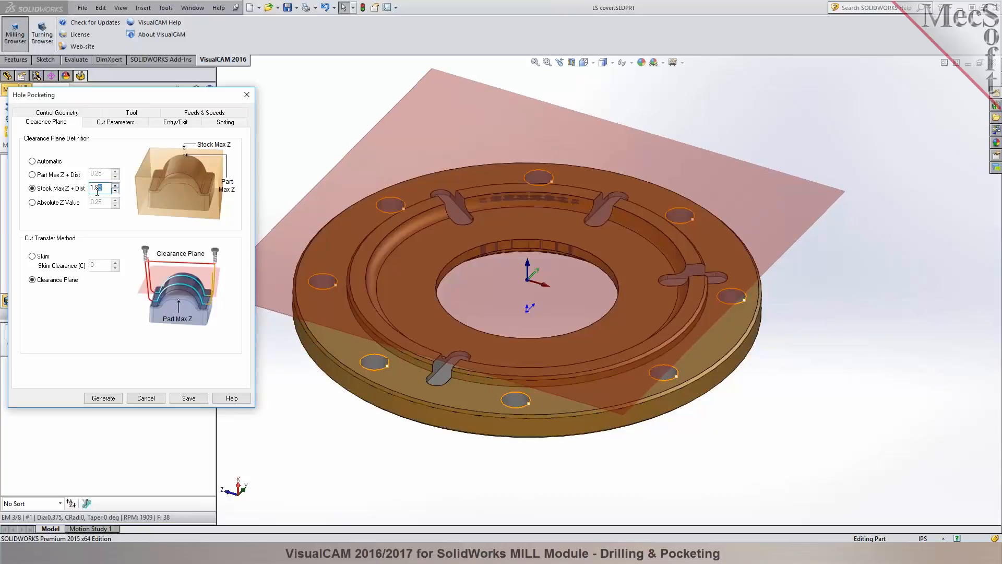
middle_drag(477, 406, 400, 398)
click(102, 398)
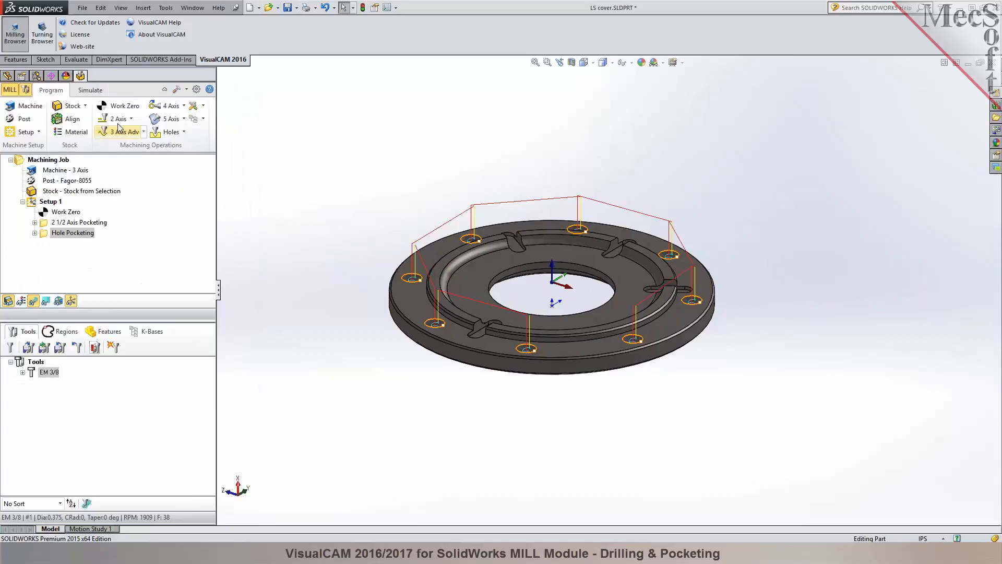
Simulate the regenerated Hole Pocketing operation and inspect the raised transfer moves around the flange.
click(90, 90)
click(87, 120)
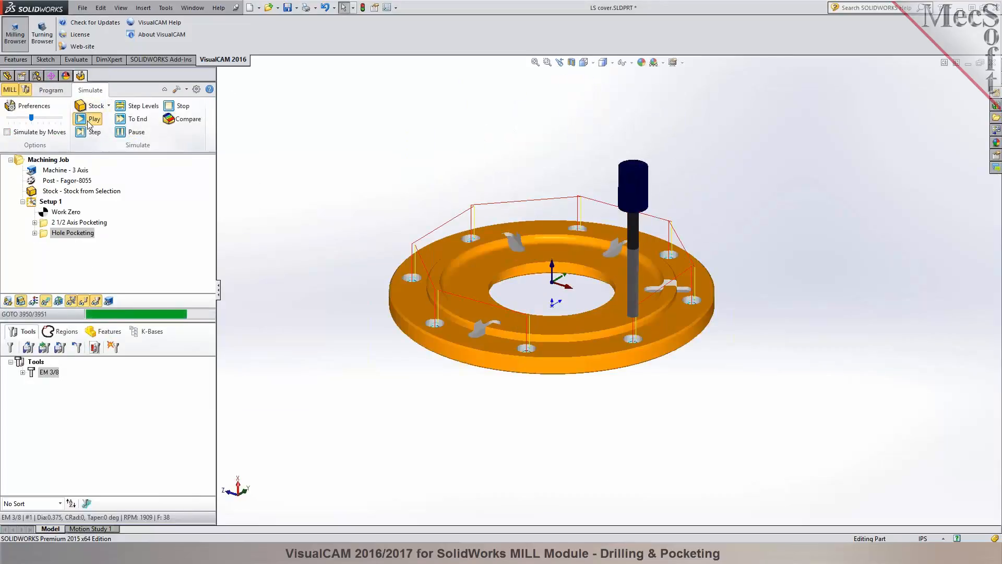
middle_drag(558, 162, 521, 150)
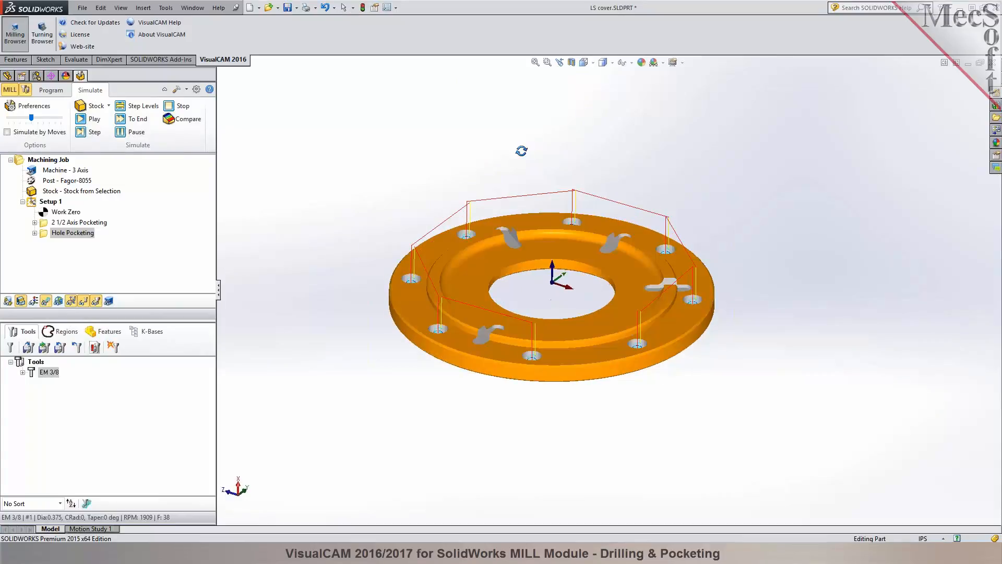
scroll(569, 198, down, 2)
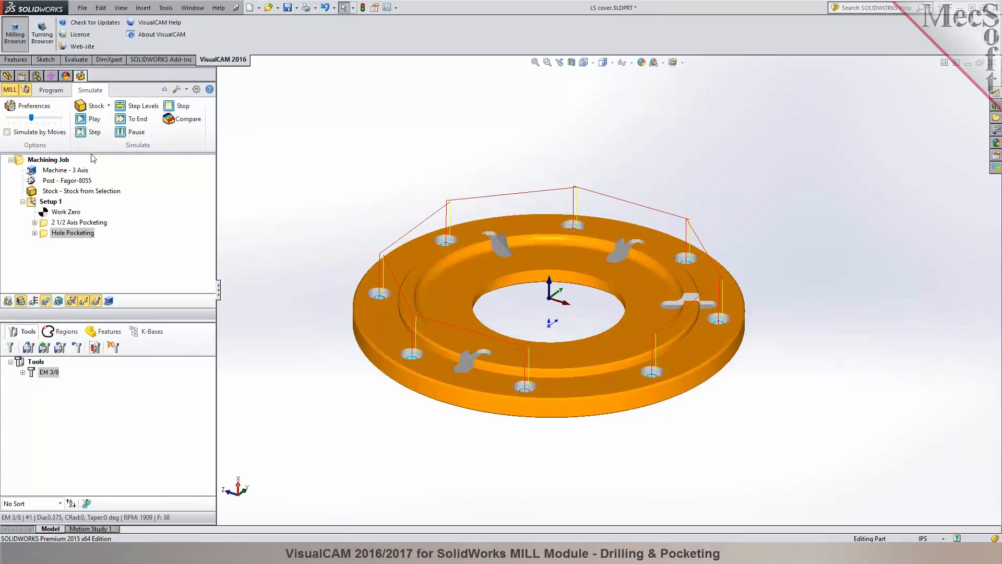
Save the part and post Setup 1 with Fagor-8055, replacing the existing LS cover_Setup 1.nc file.
click(62, 92)
click(287, 7)
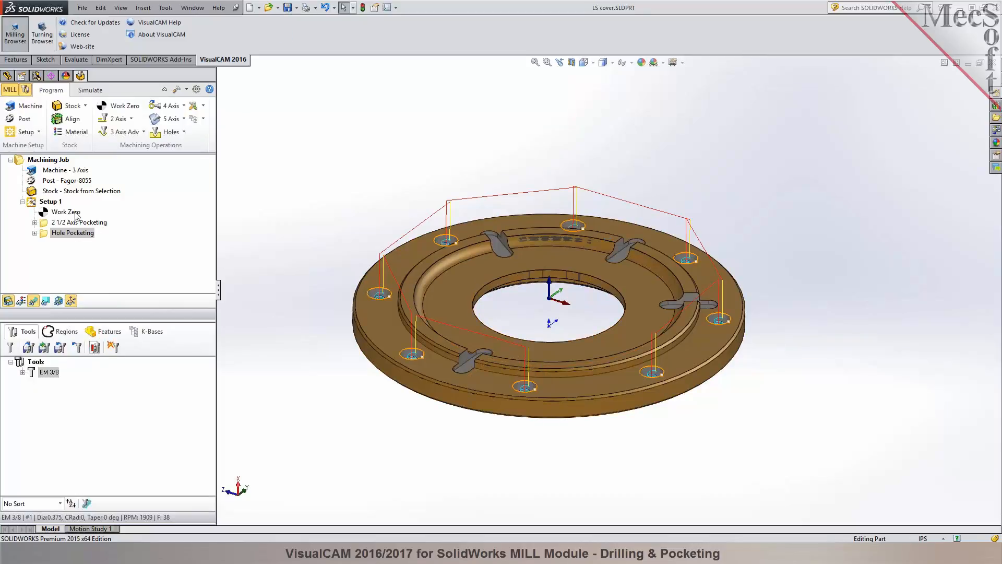
click(50, 202)
right_click(52, 203)
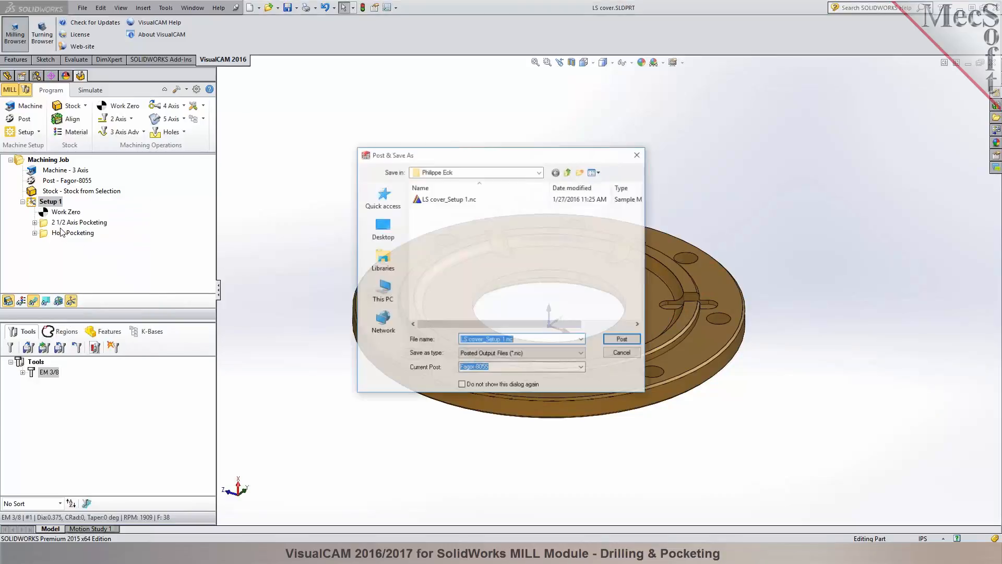
click(628, 339)
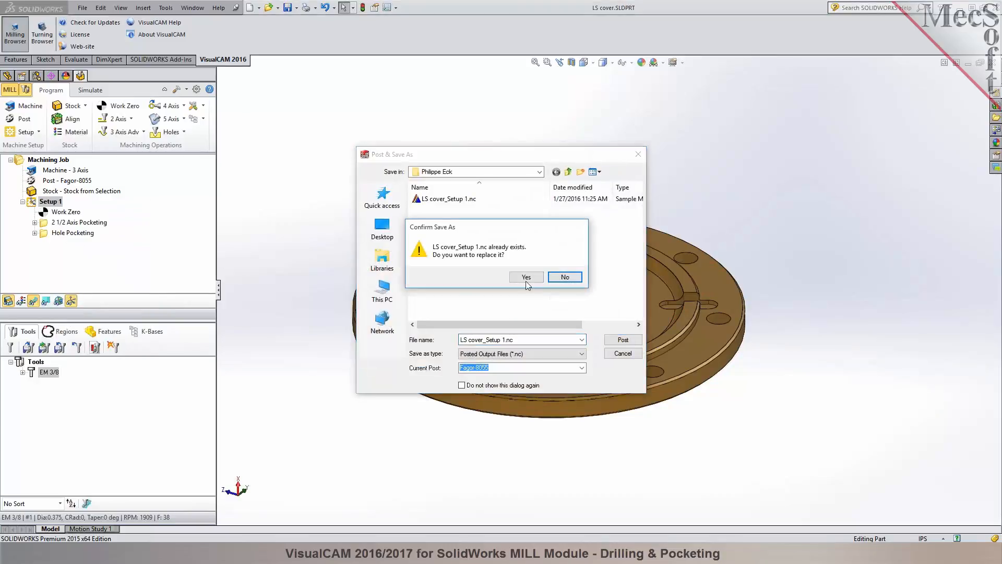
click(525, 277)
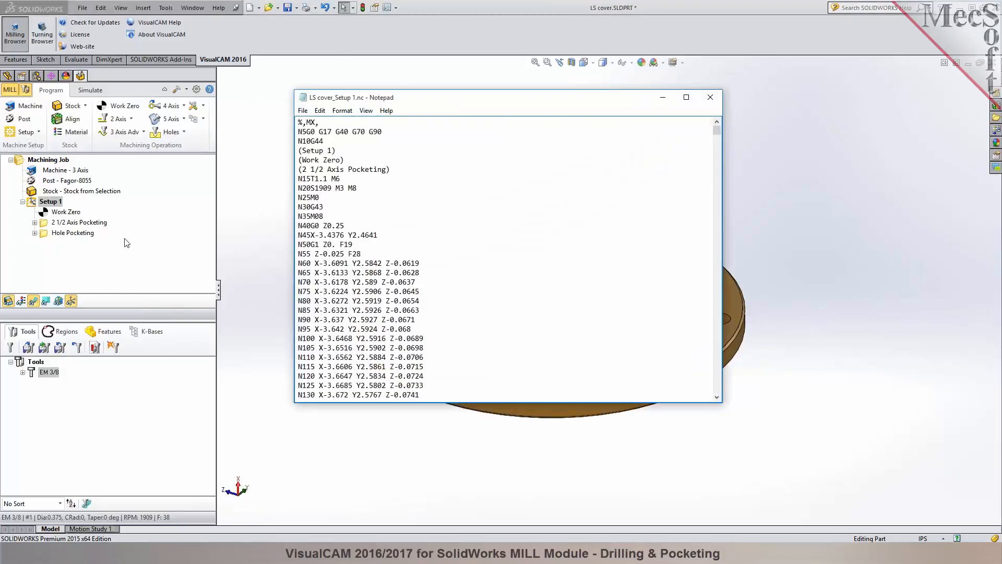
click(711, 98)
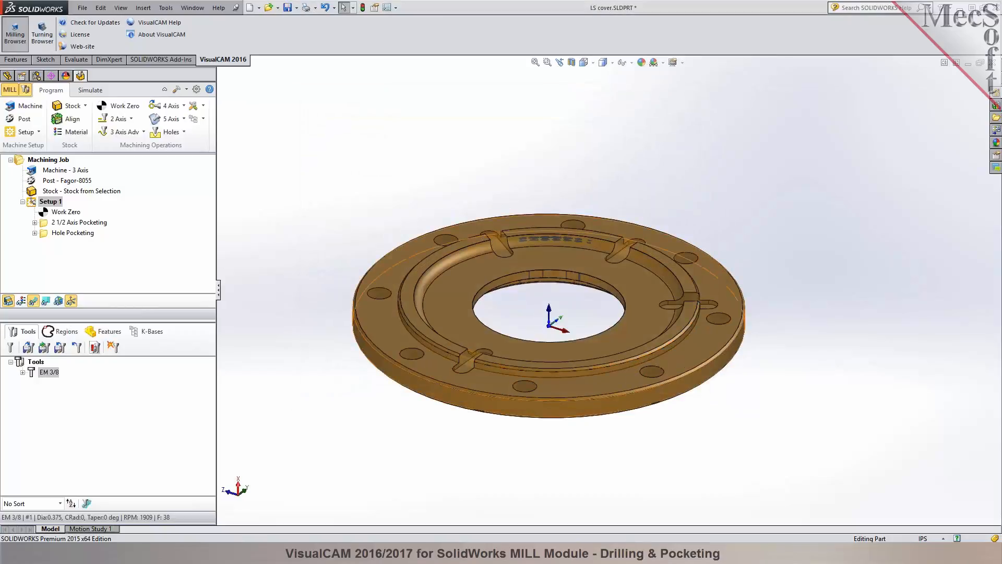
Save the machining operations to the knowledge base file LS cover.vkb.
click(203, 118)
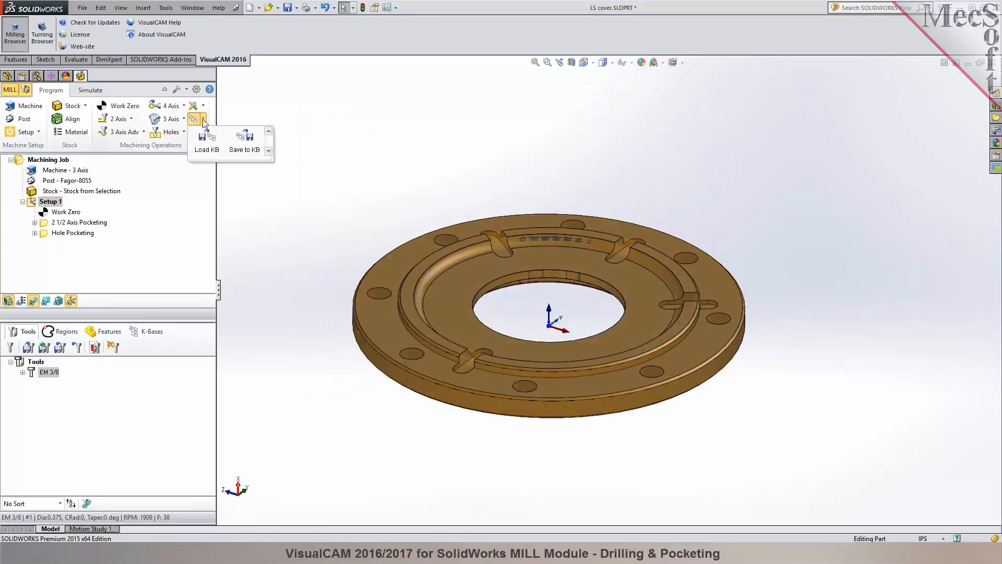
click(243, 147)
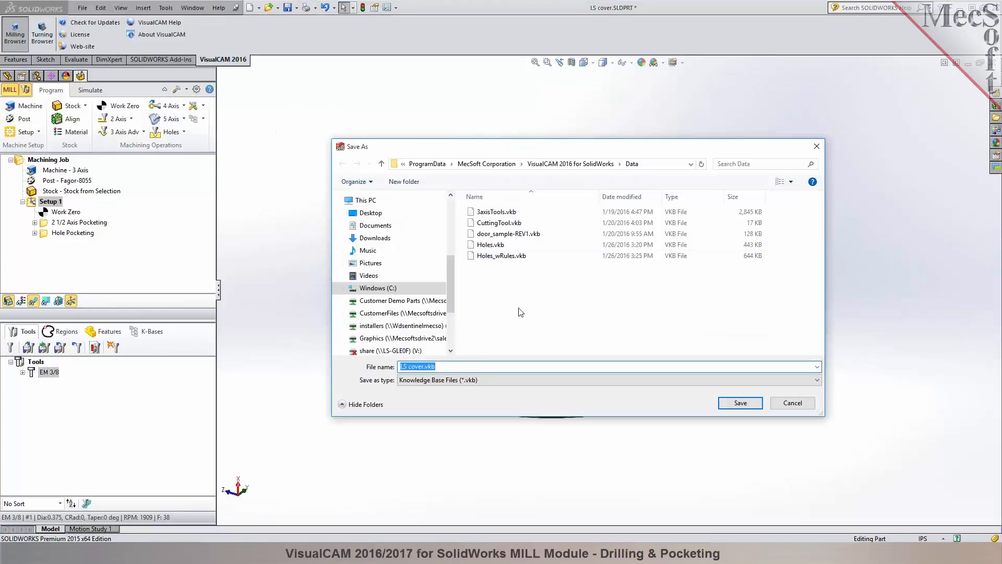
click(752, 403)
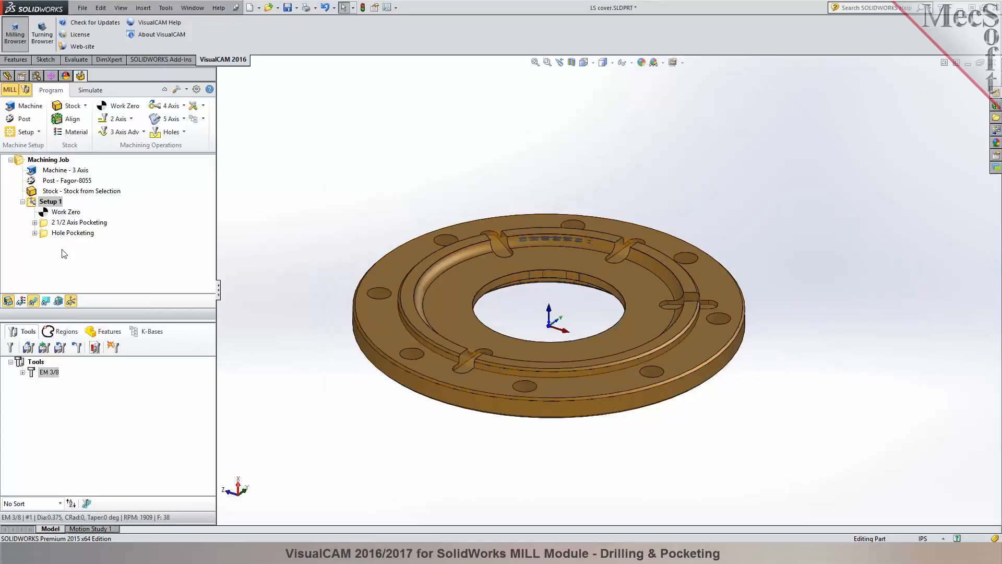
Start loading a knowledge base of machining operations.
click(203, 119)
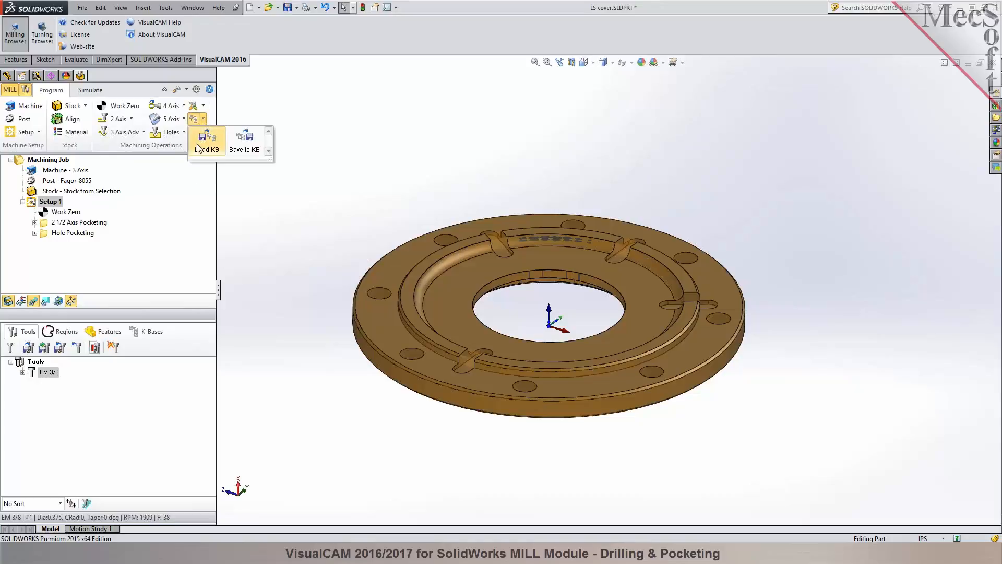